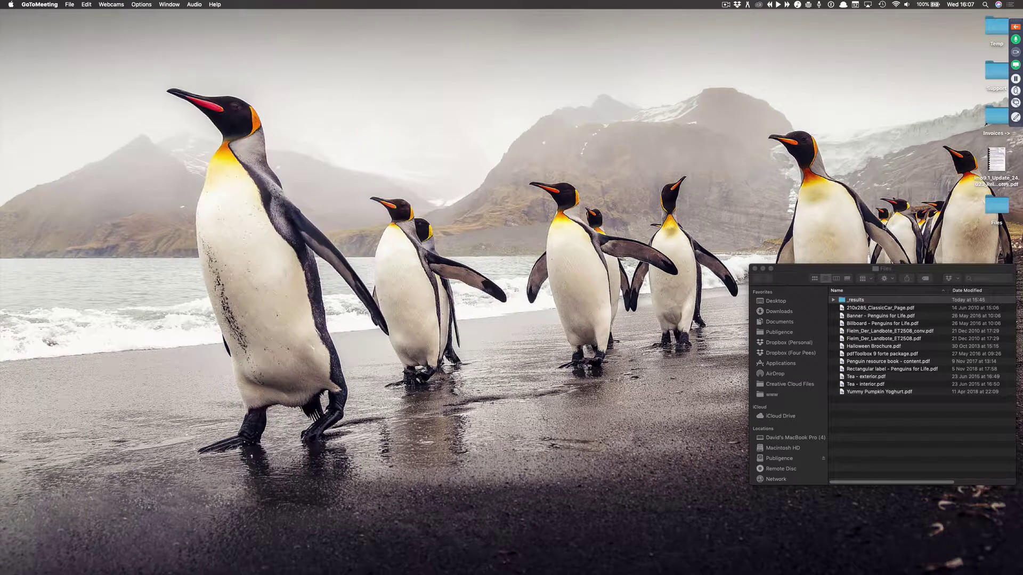
# Switch to callas pdfToolbox
pyautogui.press('super+Tab')
pyautogui.press('super+Tab')
pyautogui.press('super+Tab')
pyautogui.press('super+Tab')
pyautogui.press('super+Tab')
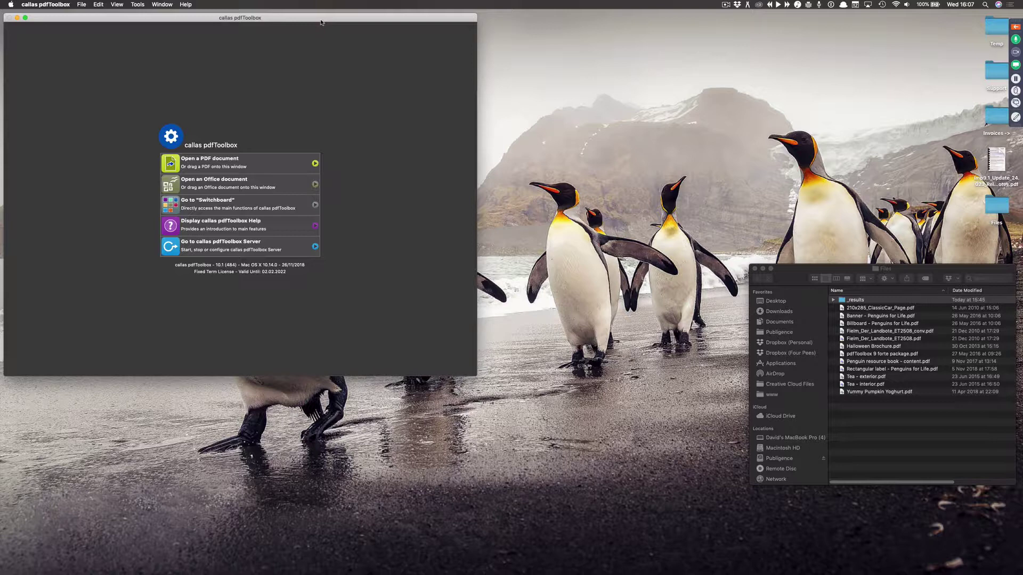
pyautogui.click(1016, 27)
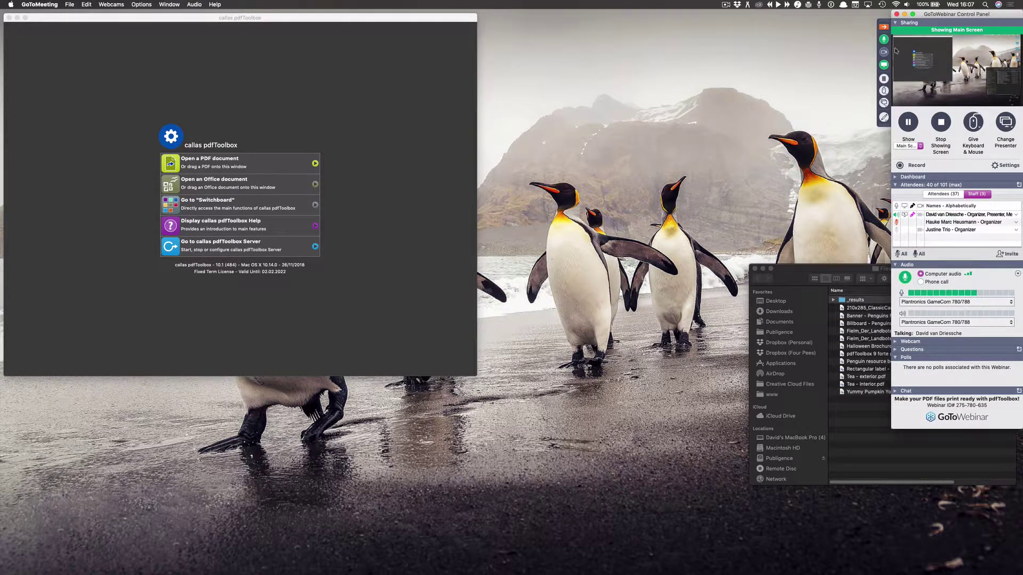
pyautogui.click(883, 28)
pyautogui.click(311, 65)
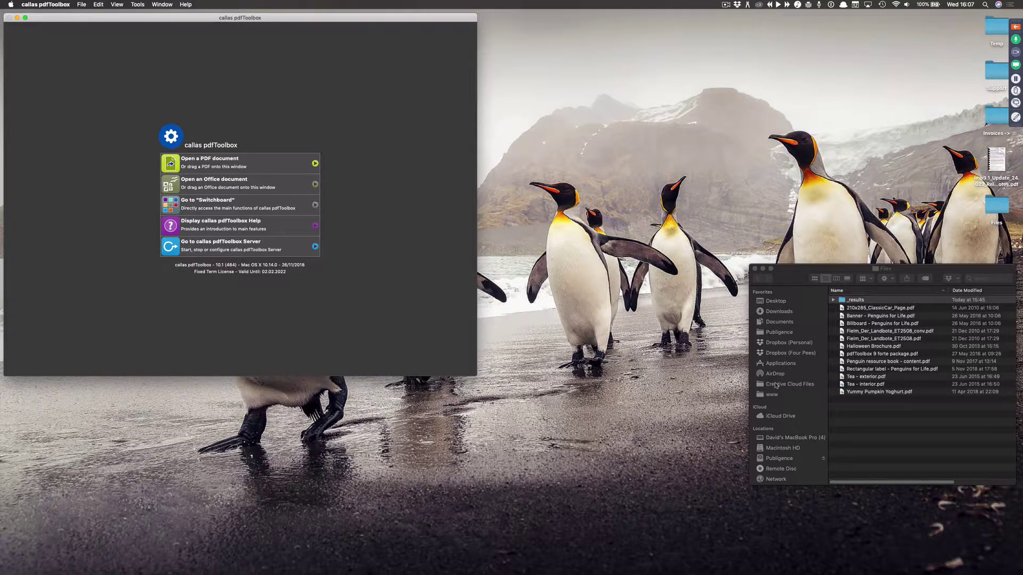
# Open 210x285_ClassicCar_Page.pdf and Fielm_Der_Landbote_ET2508.pdf from the Files folder in callas pdfToolbox
pyautogui.moveTo(895, 308); pyautogui.dragTo(375, 140)
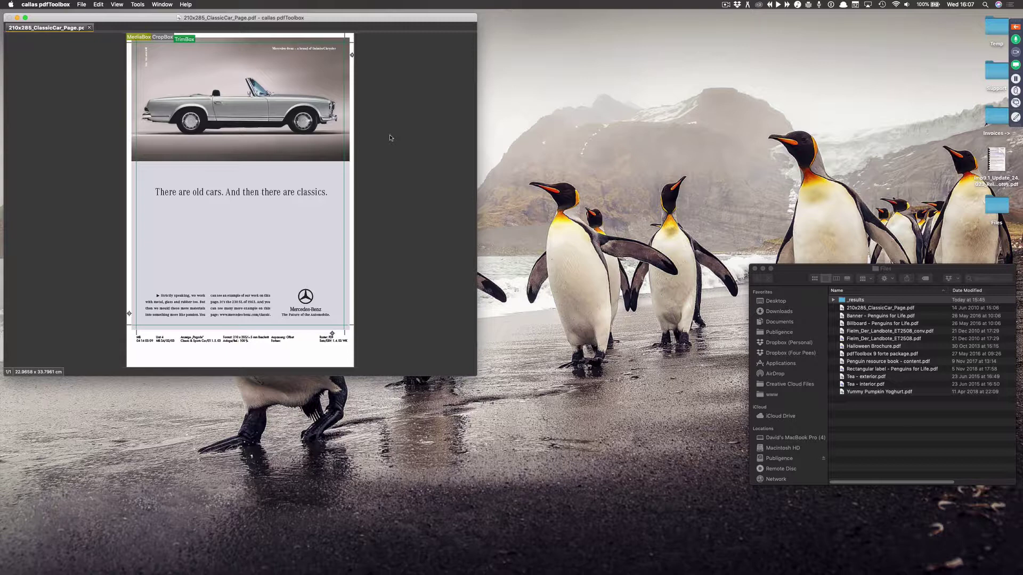
pyautogui.moveTo(900, 339); pyautogui.dragTo(348, 195)
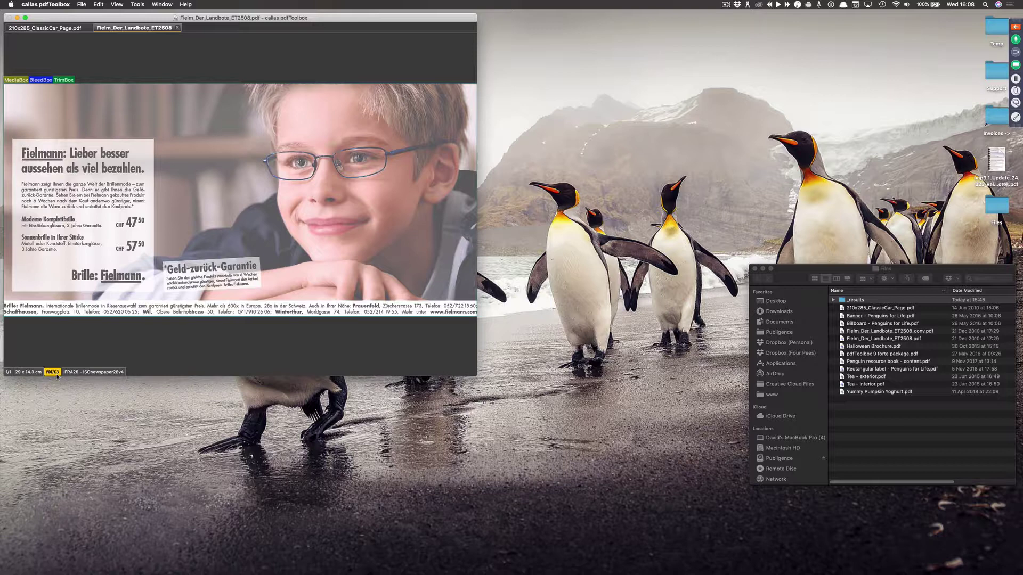
# Verify the Fielmann ad's PDF/X-3 conformance, close the preflight result and return to the classic car page
pyautogui.click(52, 372)
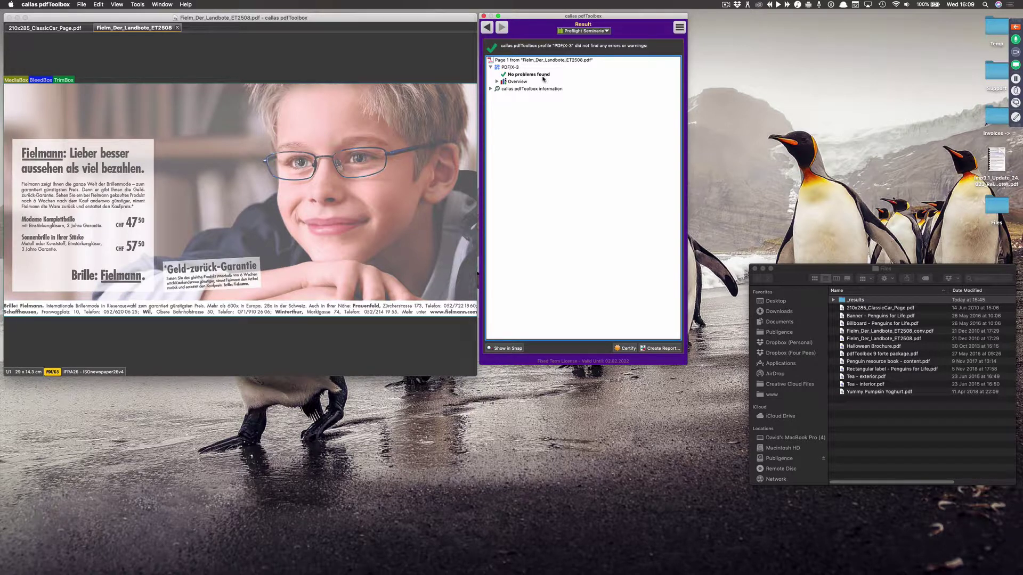
pyautogui.click(483, 16)
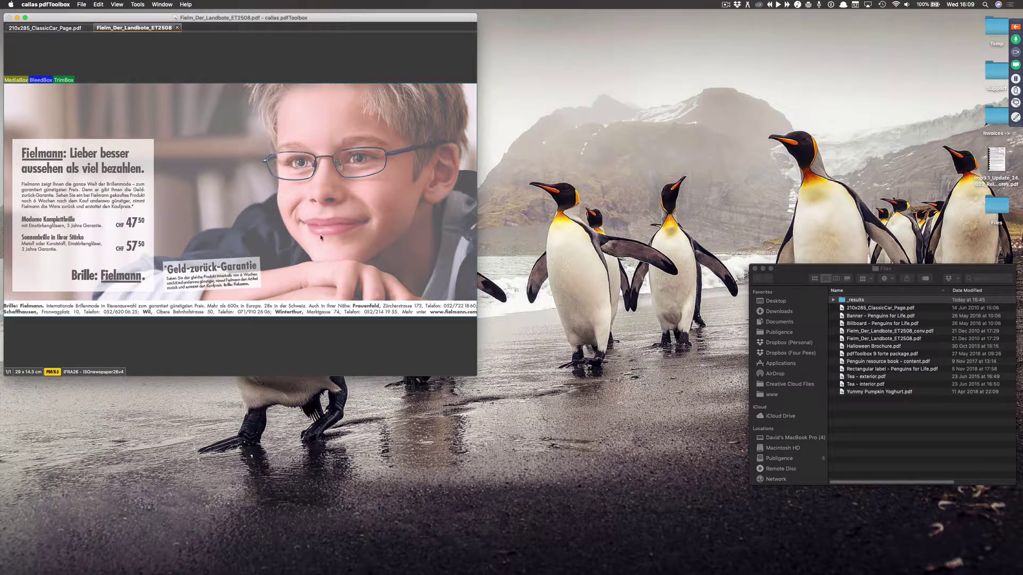
pyautogui.click(69, 30)
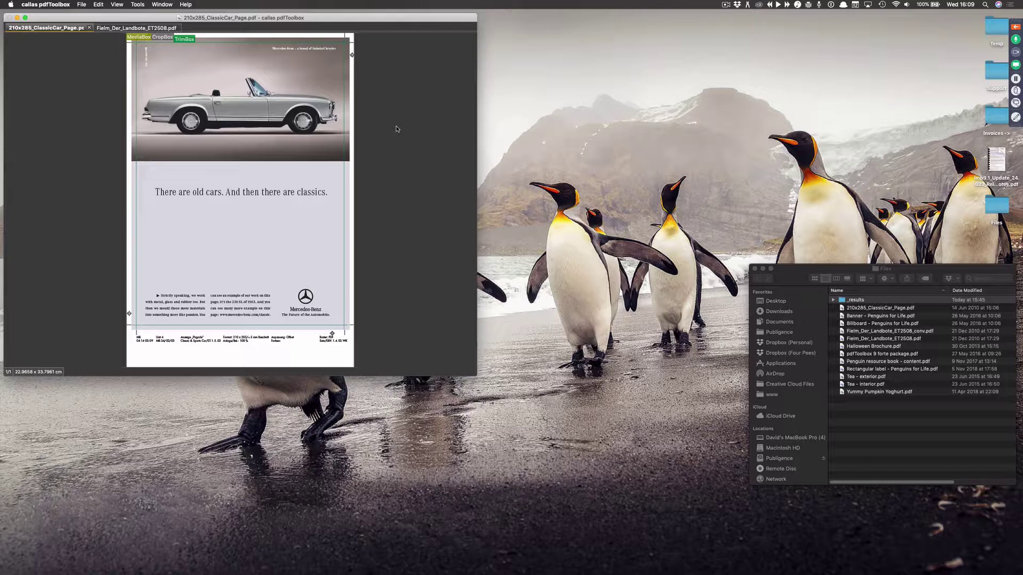
# Open the Switchboard and the Profiles window, and place Profiles beside the Switchboard so both are visible
pyautogui.click(138, 5)
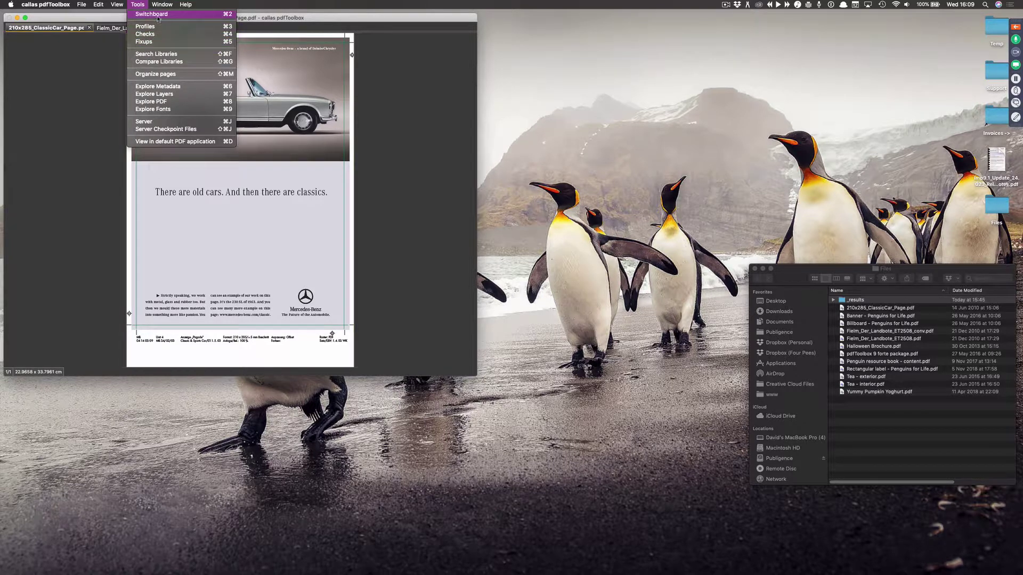
pyautogui.click(184, 16)
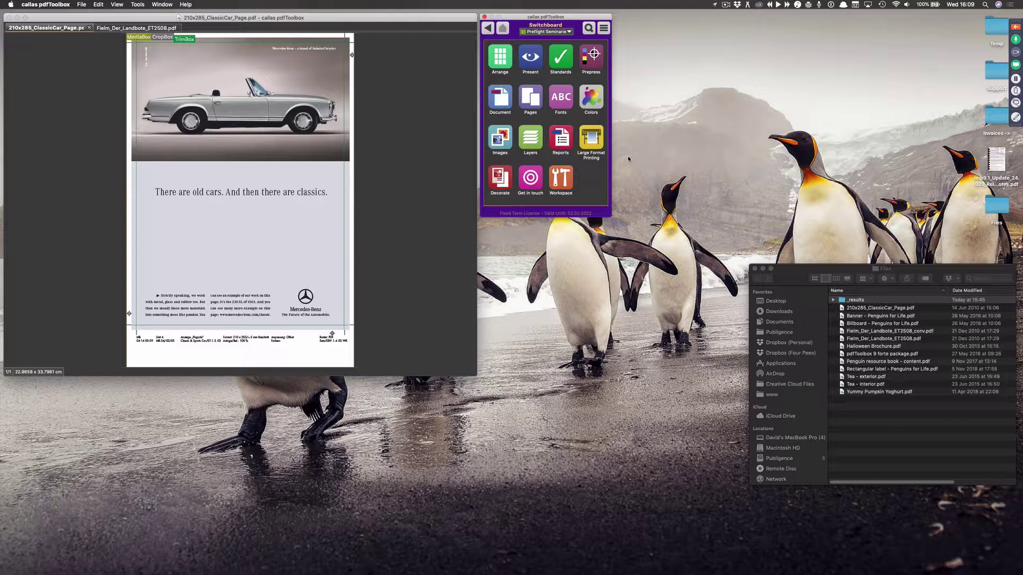
pyautogui.click(136, 4)
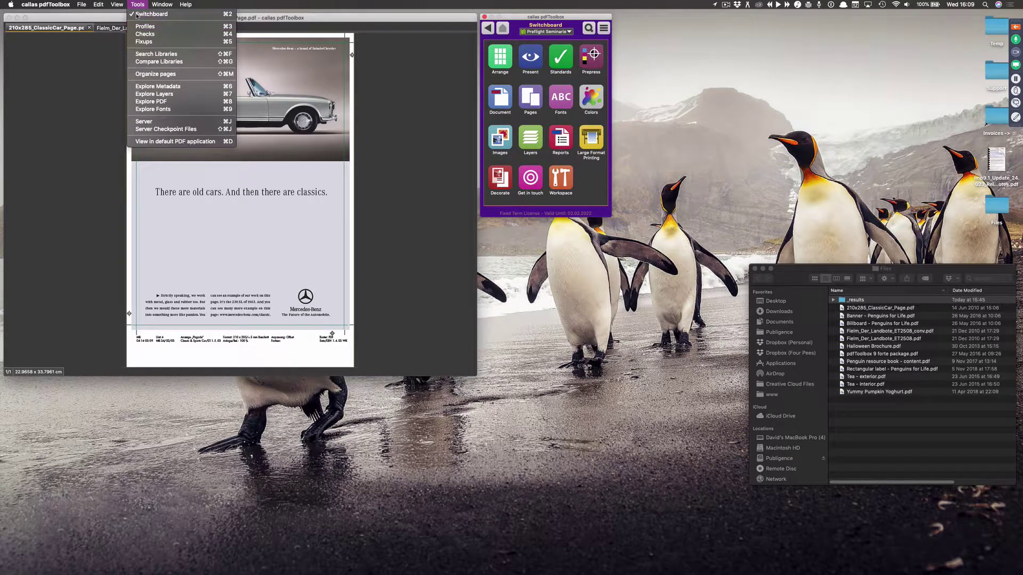
pyautogui.click(165, 26)
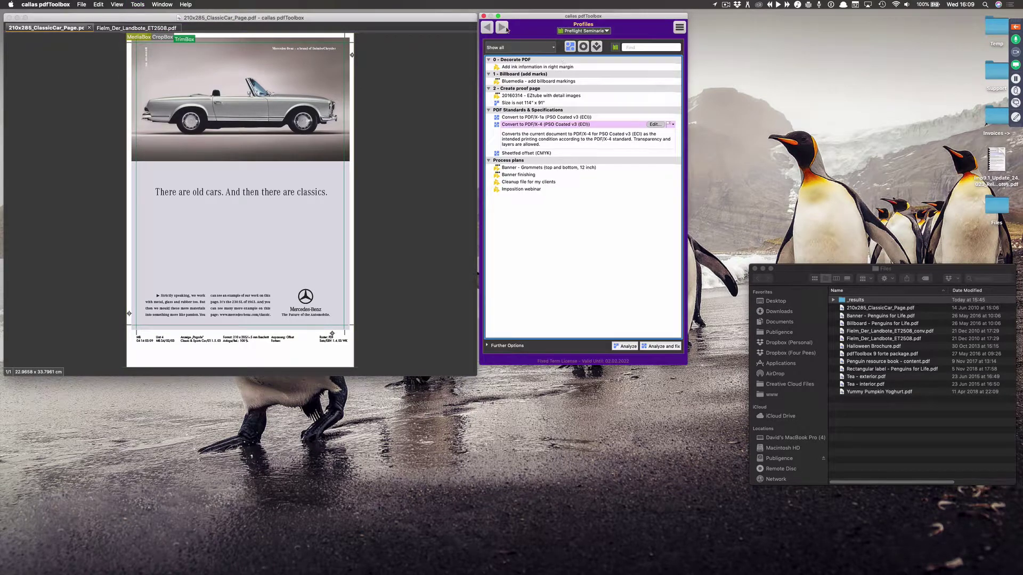
pyautogui.moveTo(509, 21); pyautogui.dragTo(645, 22)
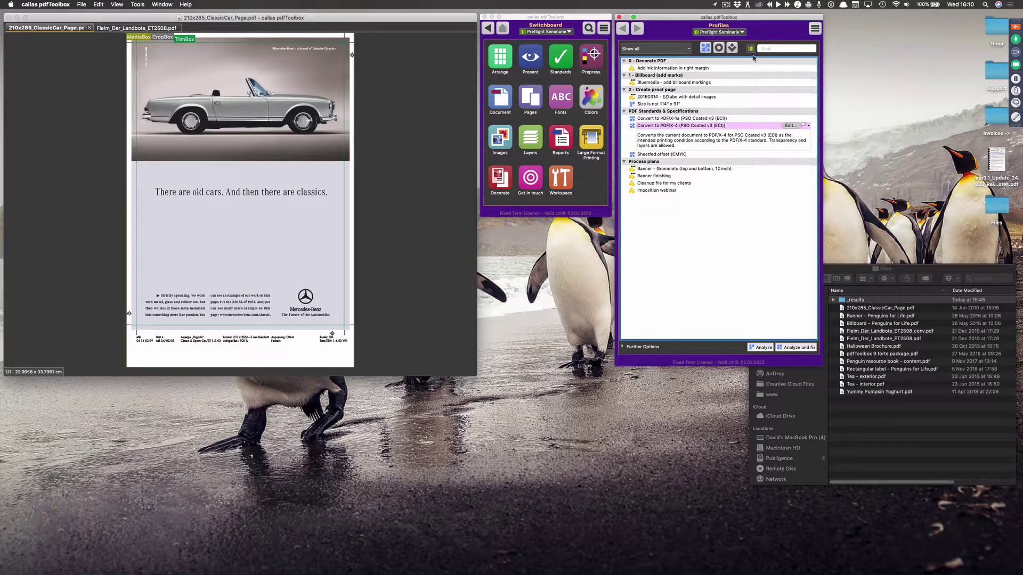
pyautogui.click(117, 5)
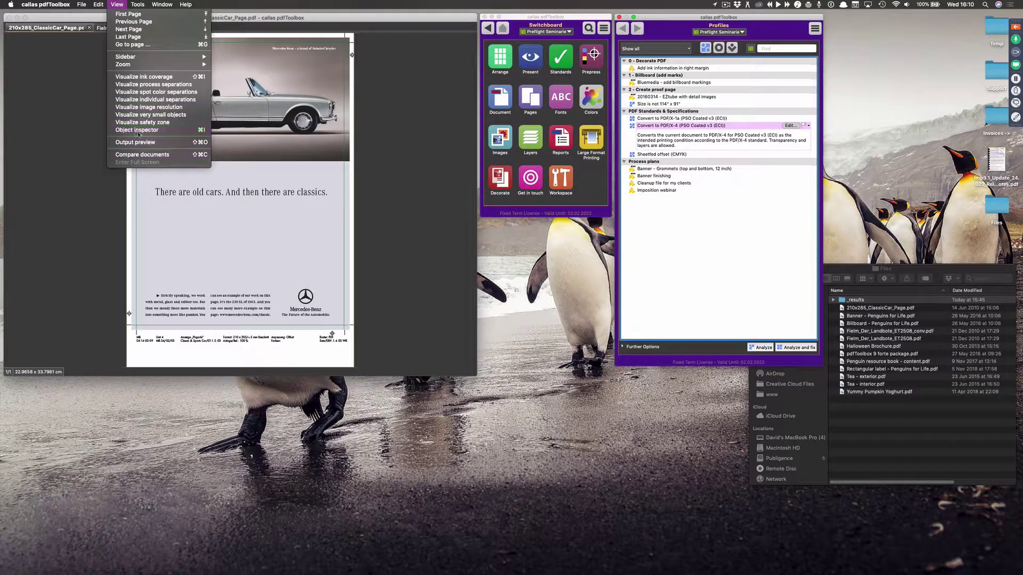
pyautogui.moveTo(140, 5)
pyautogui.click(121, 123)
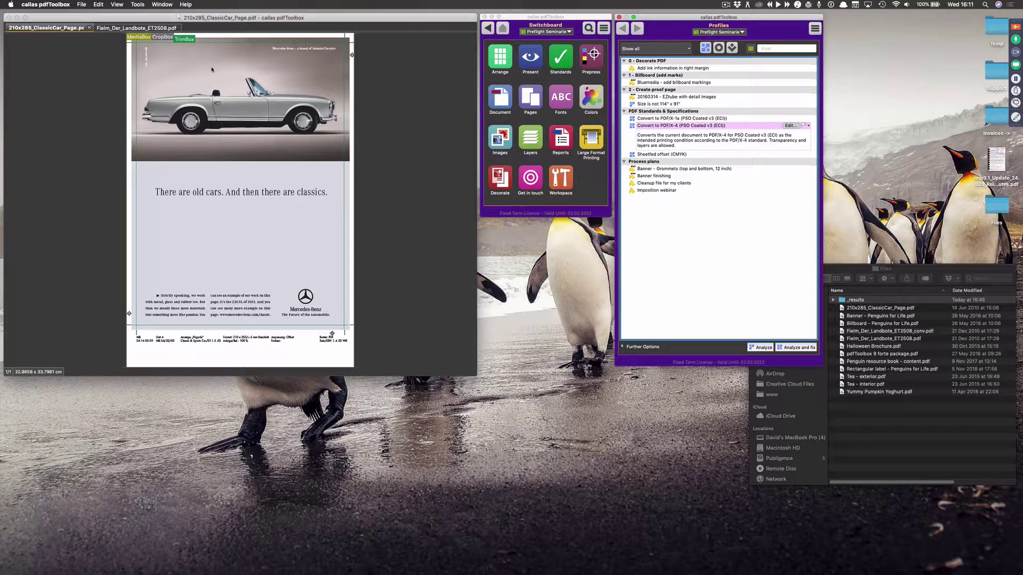
pyautogui.click(118, 4)
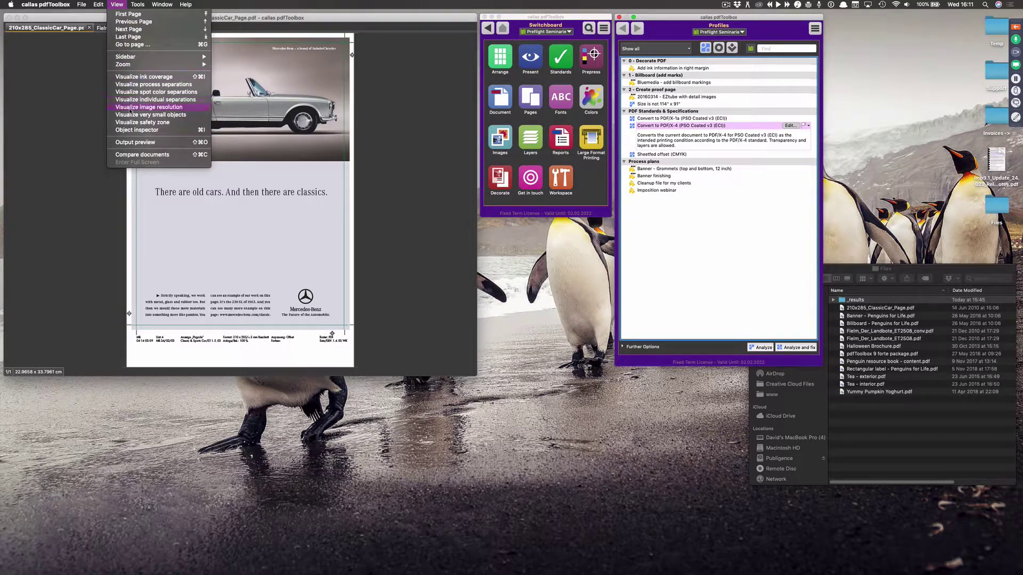
pyautogui.click(419, 112)
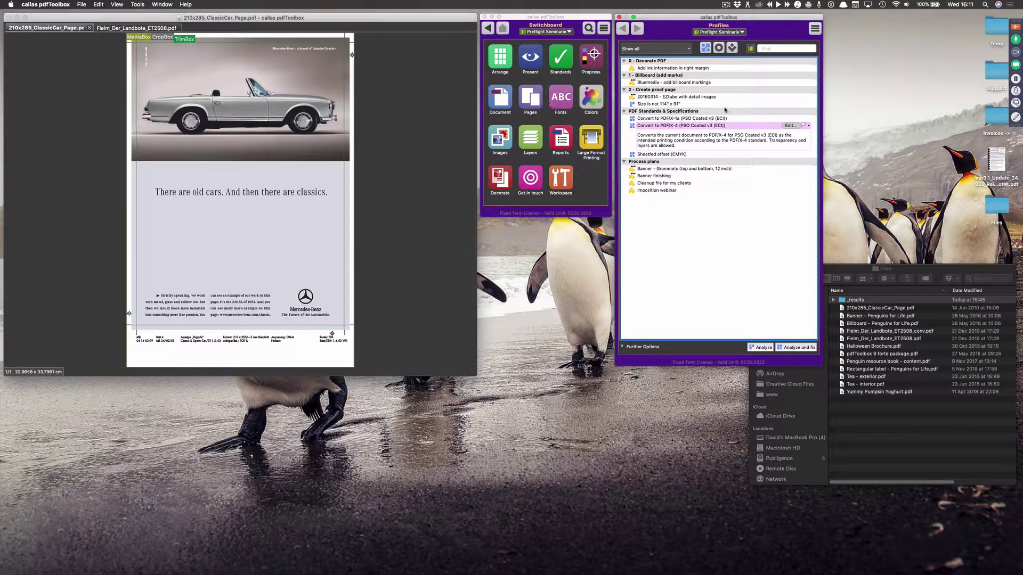
pyautogui.click(116, 4)
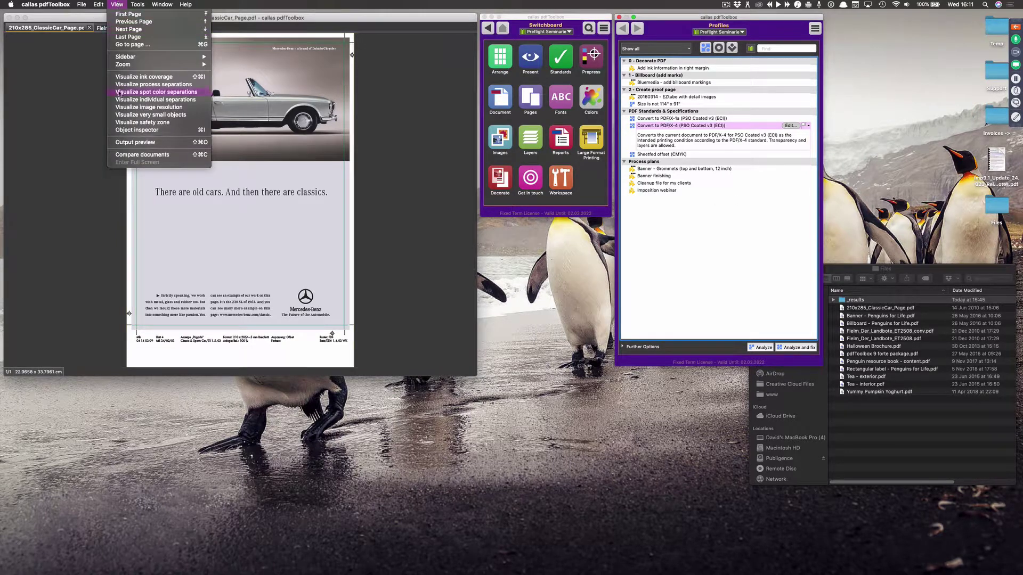
pyautogui.click(135, 124)
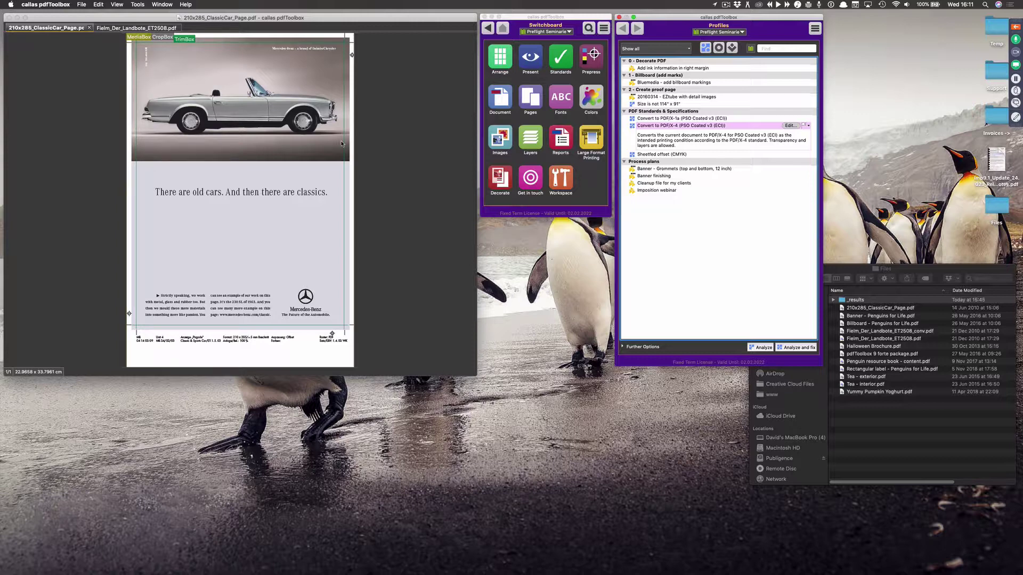
# Close the Profiles window and look through the Switchboard's Arrange and Document functions
pyautogui.click(619, 17)
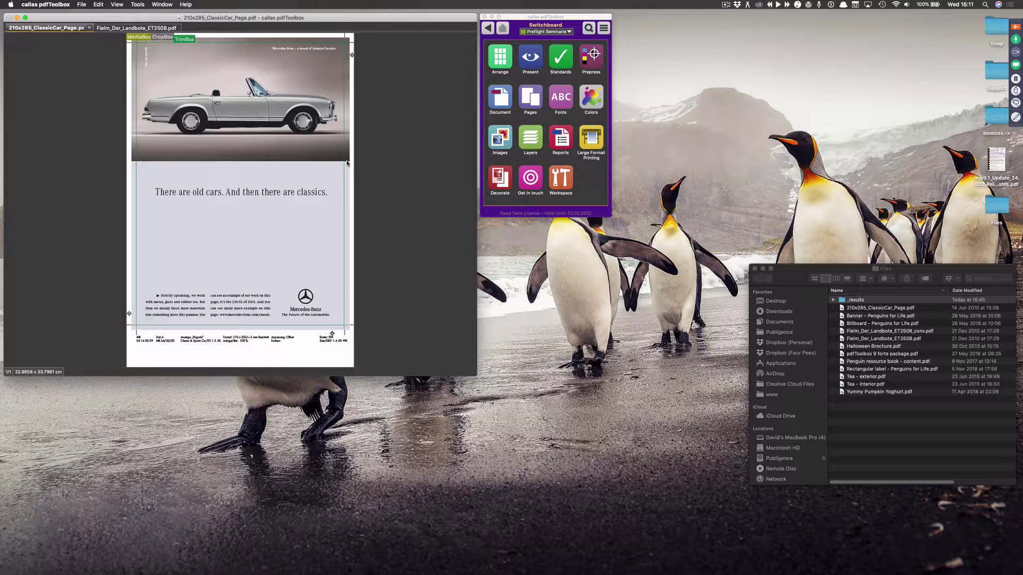
pyautogui.click(501, 63)
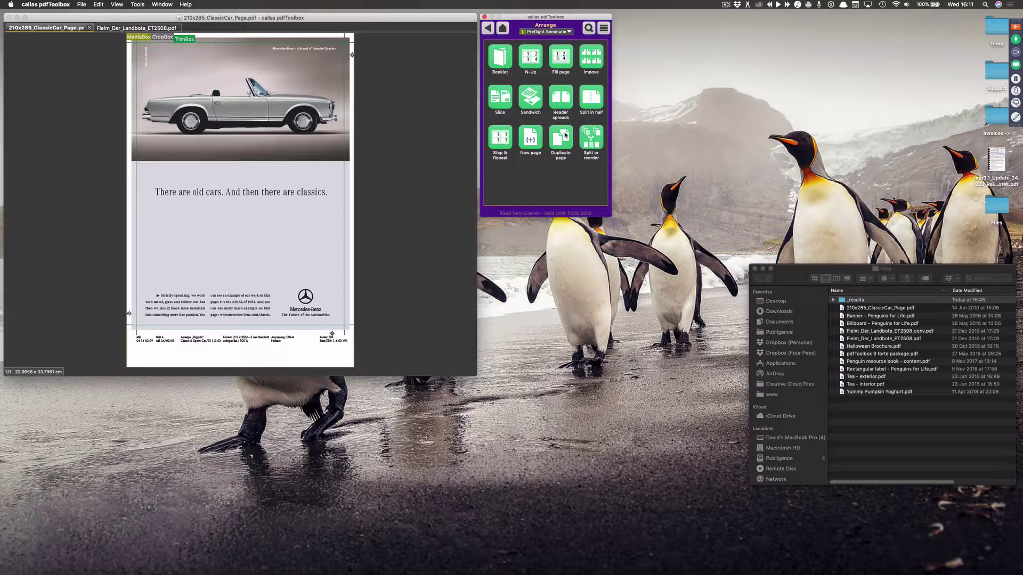
pyautogui.click(488, 30)
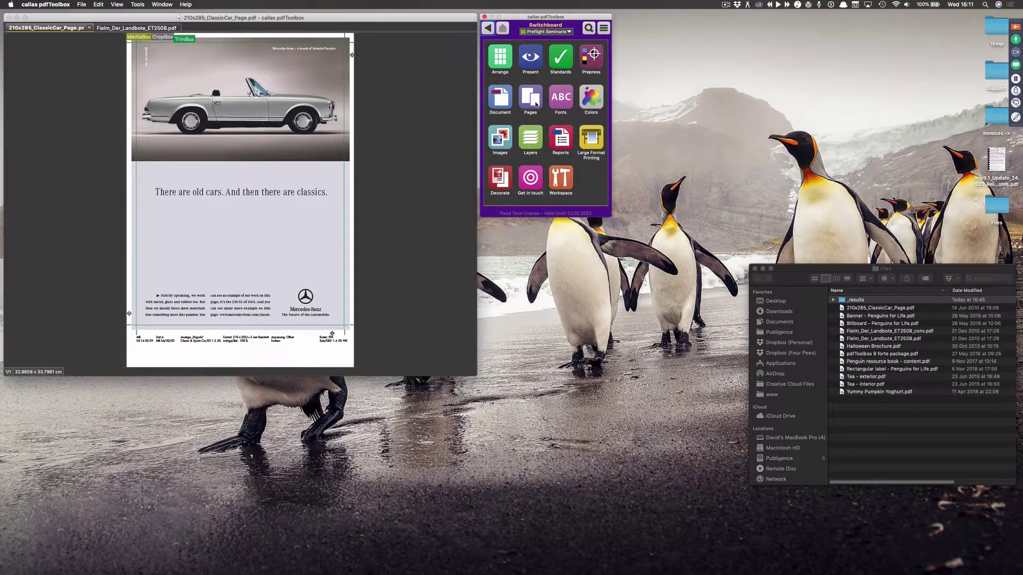
pyautogui.click(503, 108)
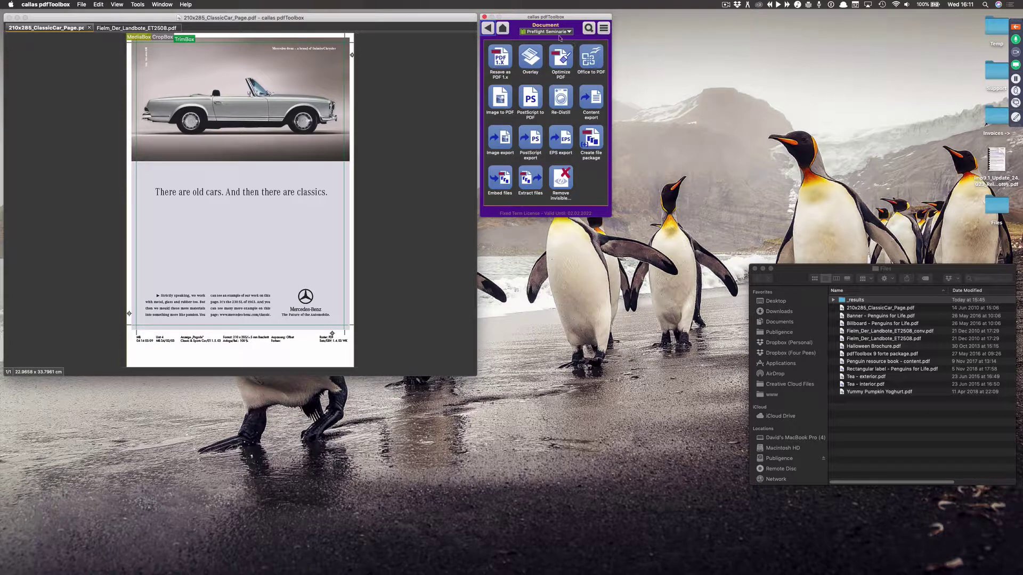
pyautogui.click(488, 28)
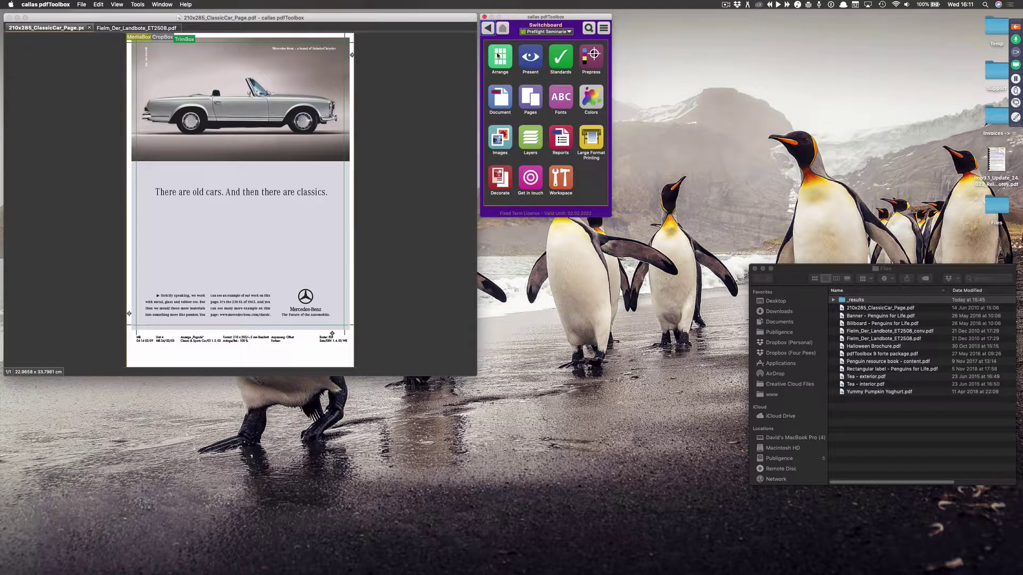
# Open the Arrange group's Step & Repeat function and load Rectangular label - Penguins for Life.pdf as the document
pyautogui.click(497, 56)
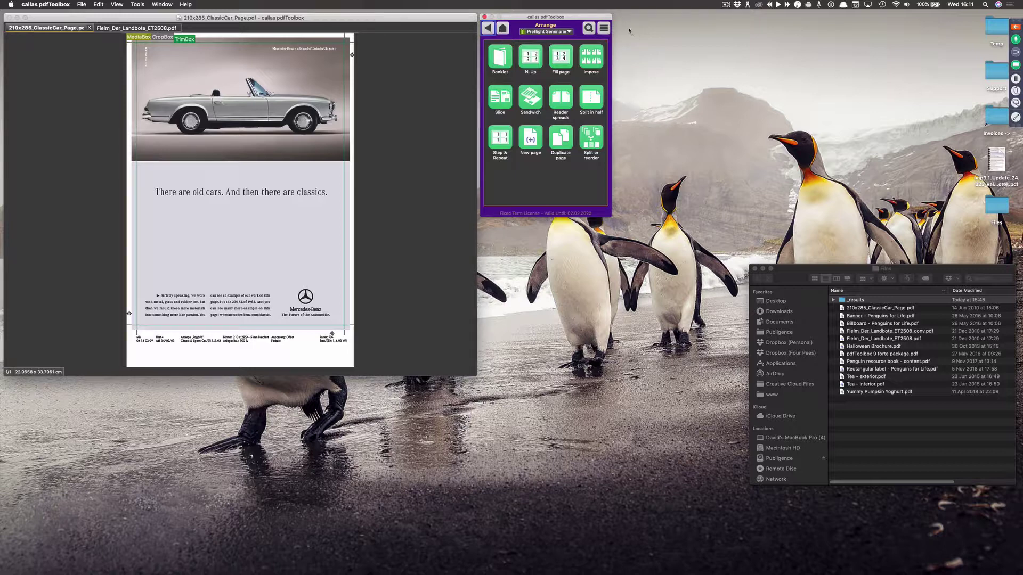
pyautogui.click(500, 139)
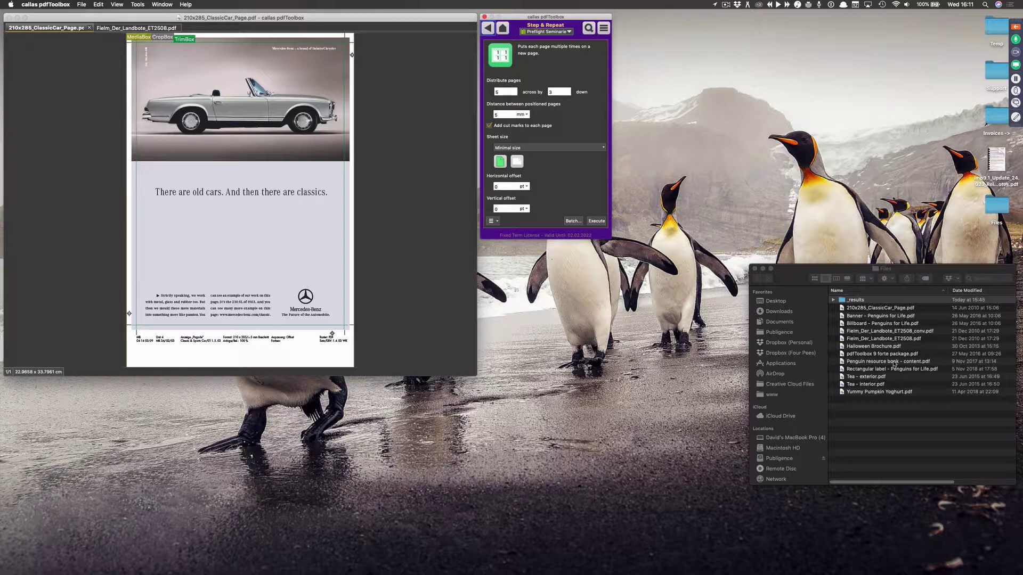
pyautogui.moveTo(895, 369); pyautogui.dragTo(332, 148)
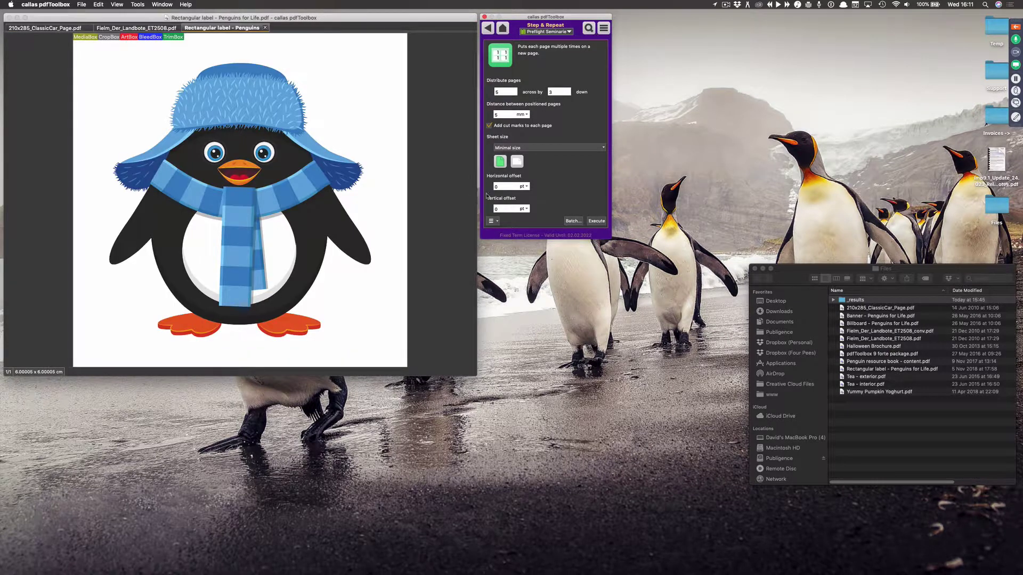
# Step and repeat the penguin label 5 across by 3 down with 5 mm spacing and cut marks, and undo the result
pyautogui.click(504, 92)
pyautogui.click(596, 221)
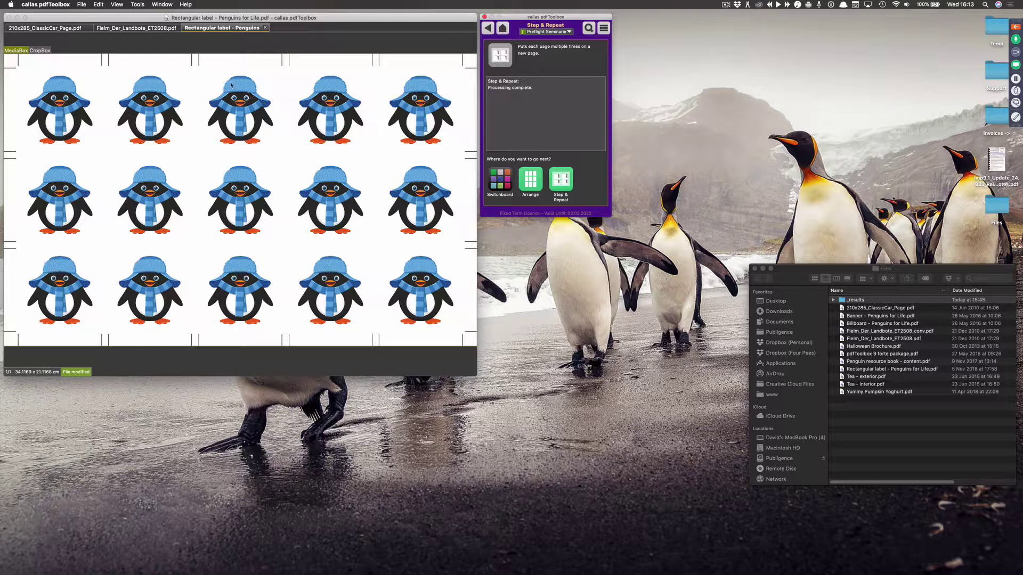
pyautogui.click(486, 31)
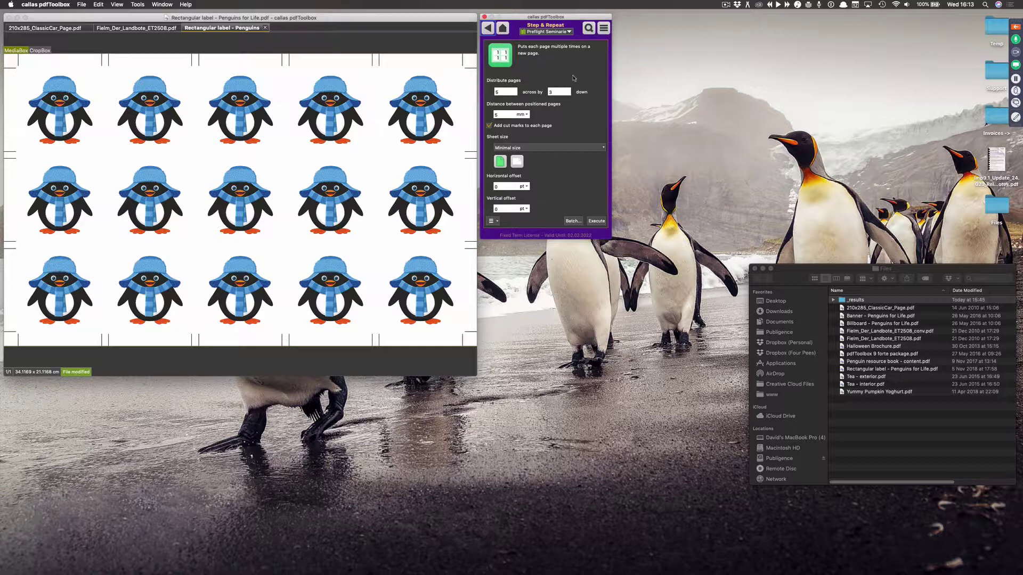
pyautogui.click(389, 129)
pyautogui.press('super+z')
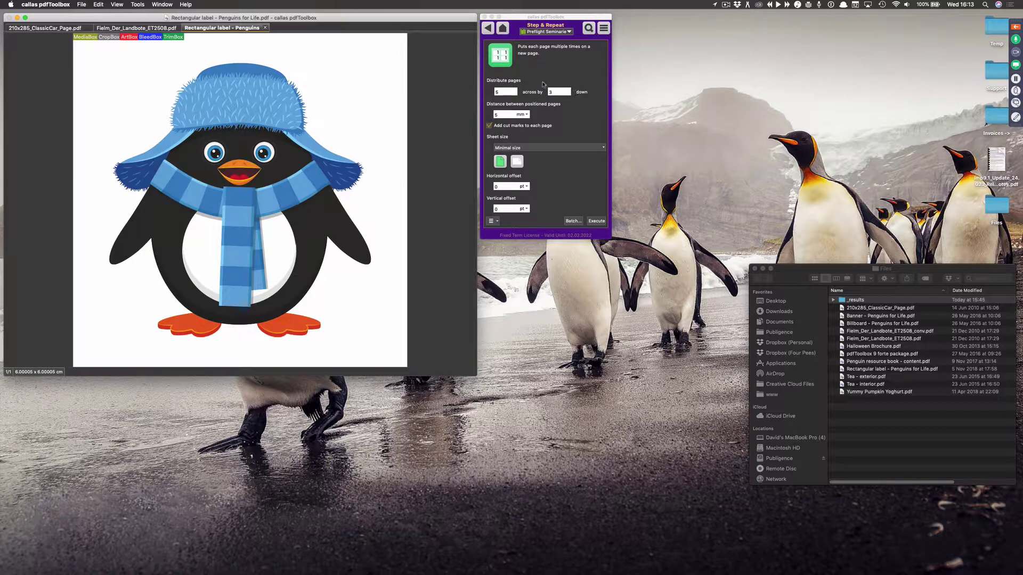
# Set the Step & Repeat distribution to 4 down and run it on the penguin label
pyautogui.click(536, 89)
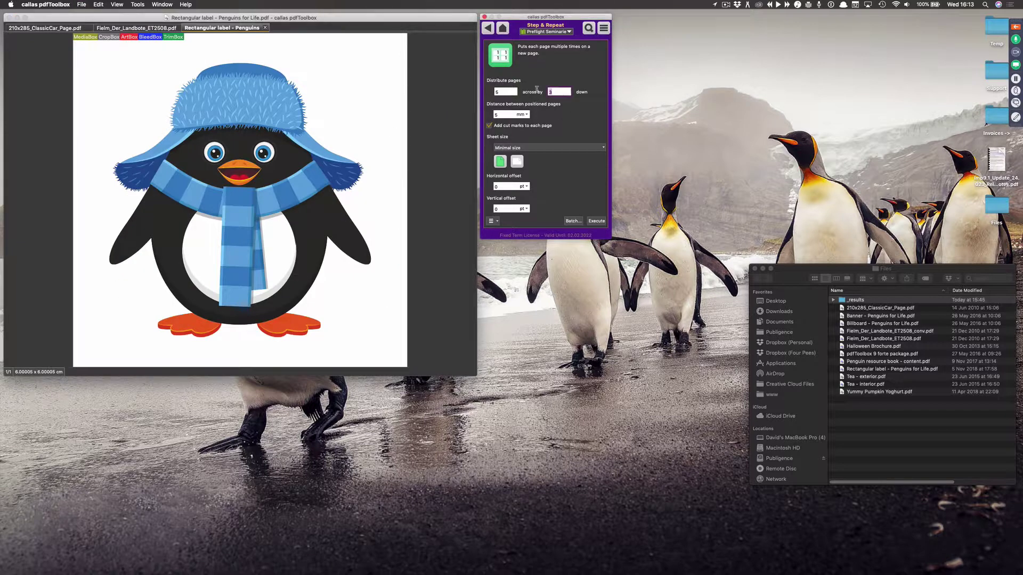
pyautogui.write('4')
pyautogui.click(597, 220)
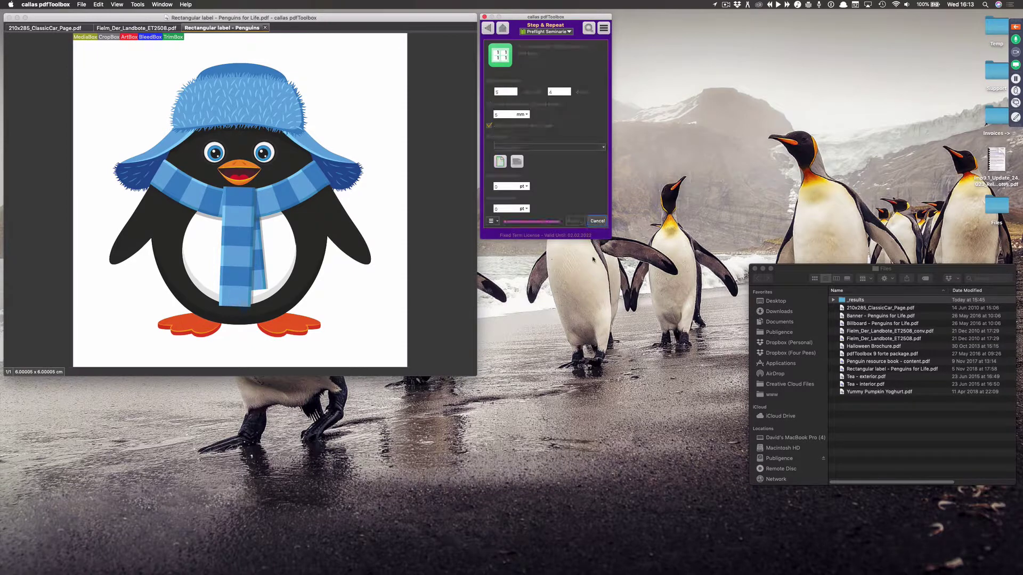
pyautogui.click(488, 29)
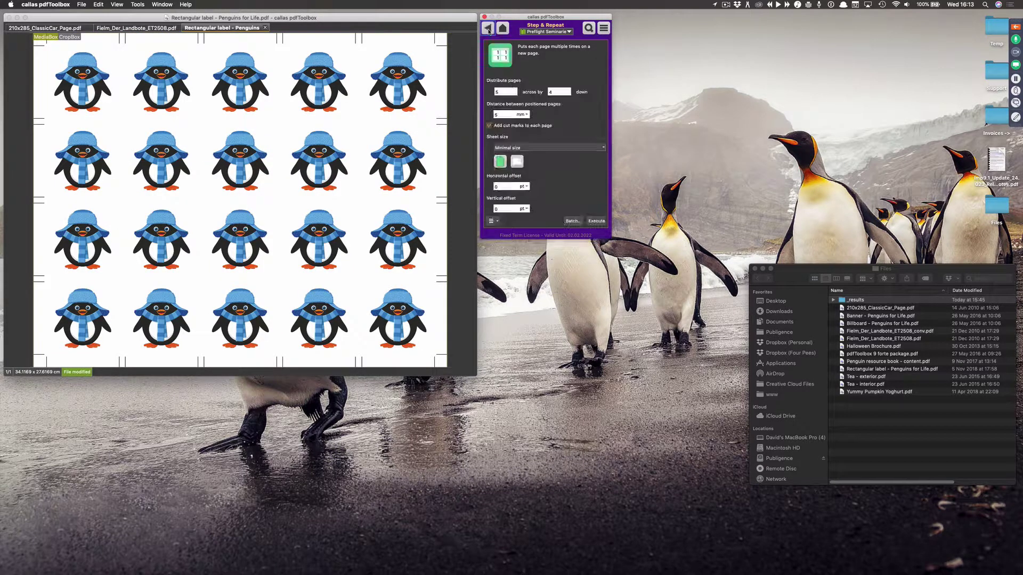
# Close the penguin label document and return to the Switchboard's main overview
pyautogui.click(264, 28)
pyautogui.click(303, 218)
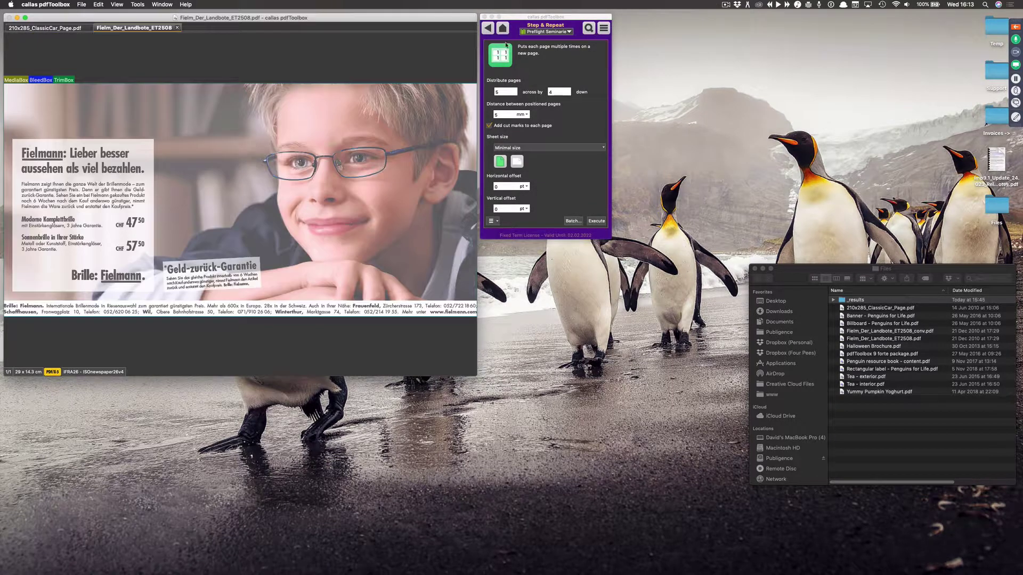
pyautogui.click(503, 28)
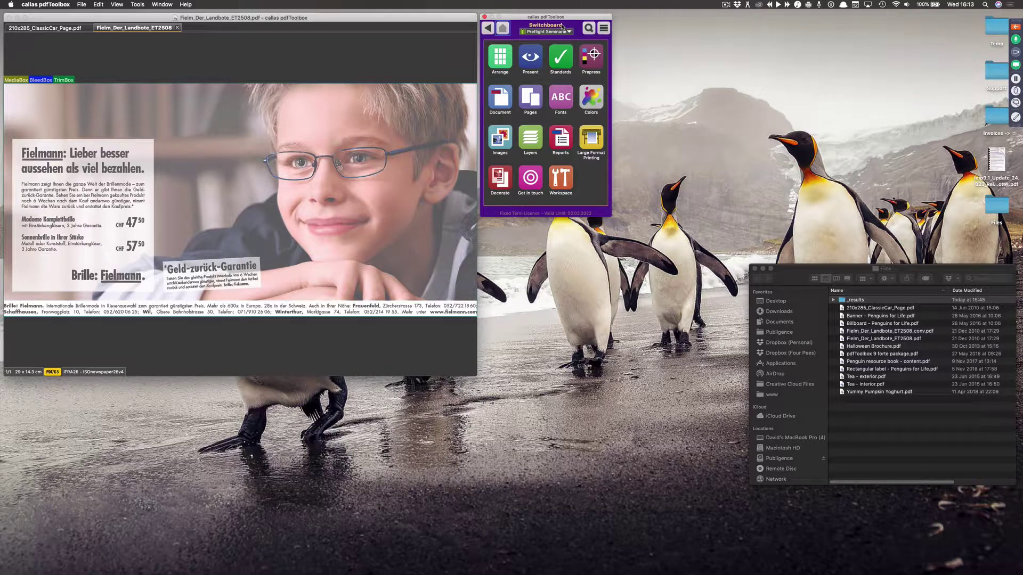
# Review the available image formats of the Document group's Image export function, keep PNG, and return to the Switchboard overview
pyautogui.click(507, 104)
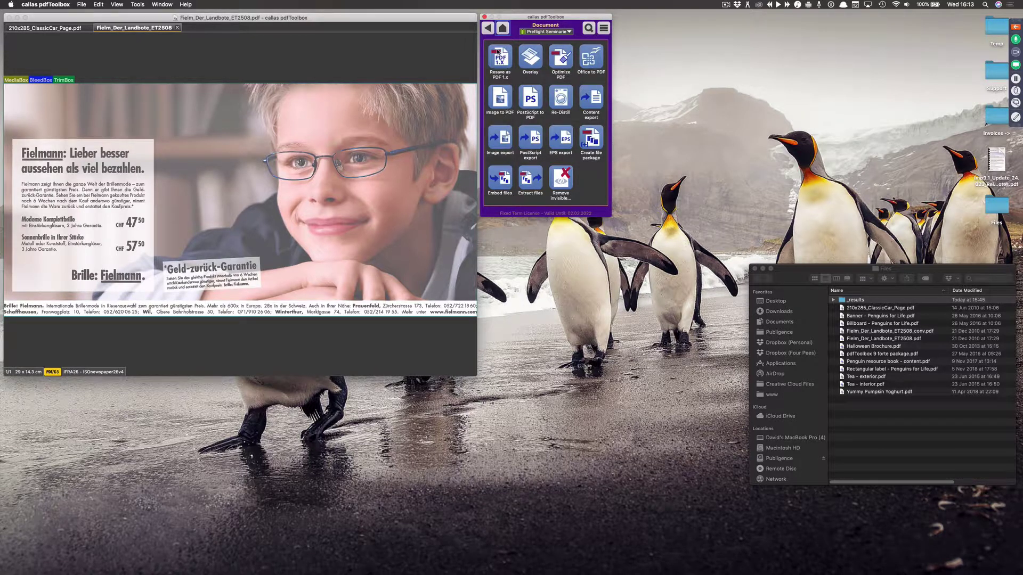
pyautogui.click(507, 146)
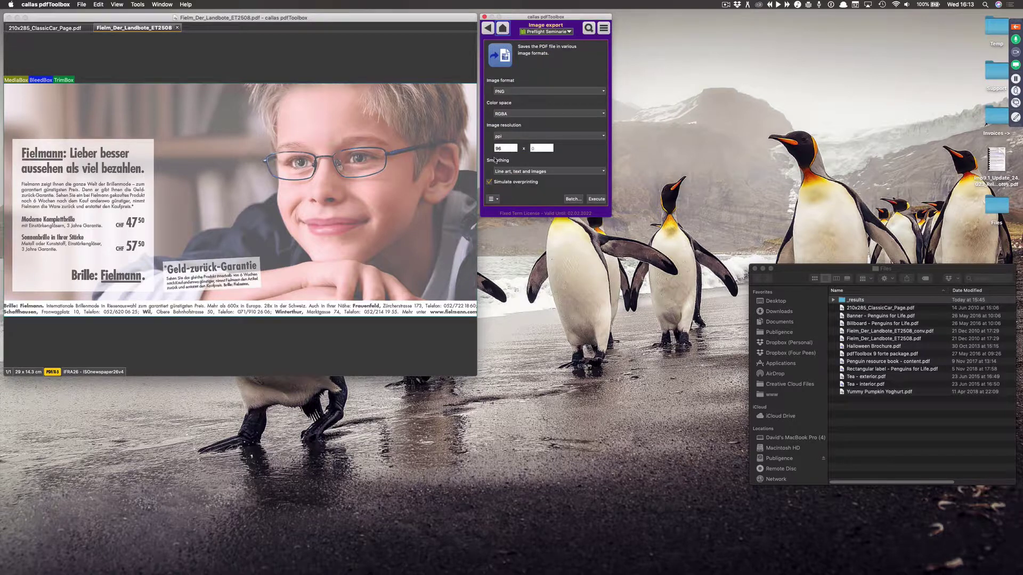
pyautogui.click(519, 92)
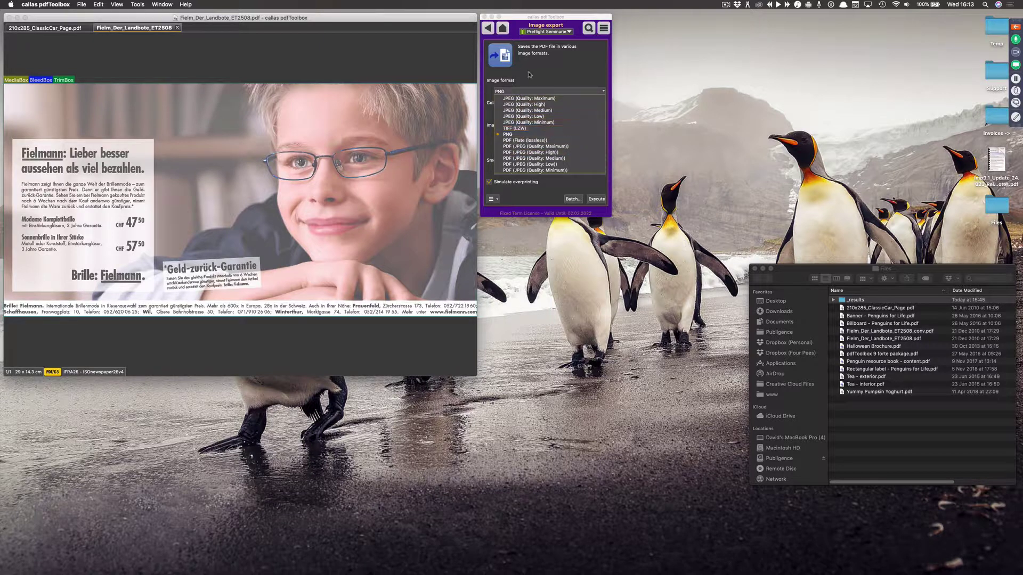
pyautogui.click(526, 134)
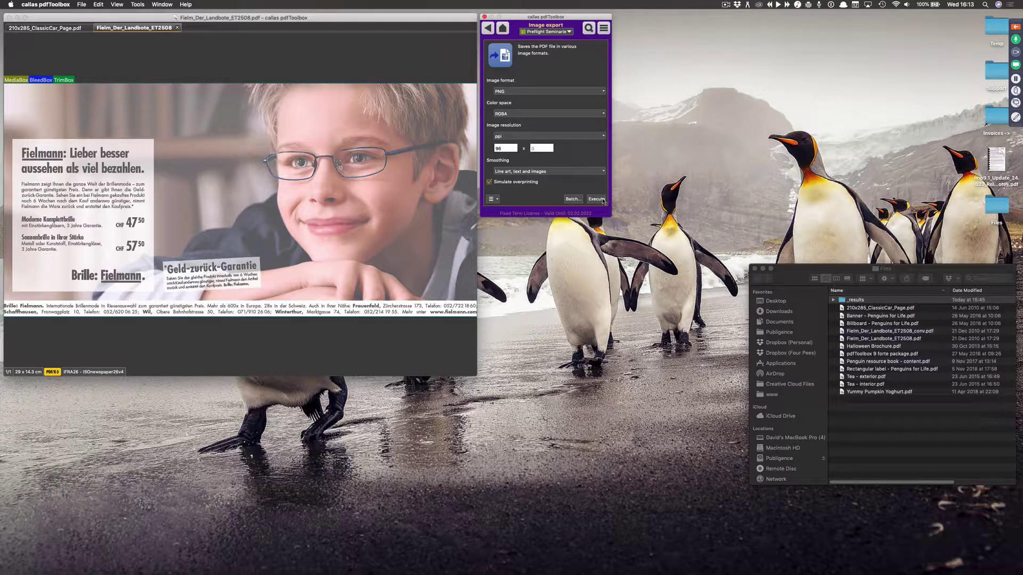
pyautogui.click(503, 29)
# Open the Pages group and load Penguin resource book - content.pdf as the document
pyautogui.click(531, 100)
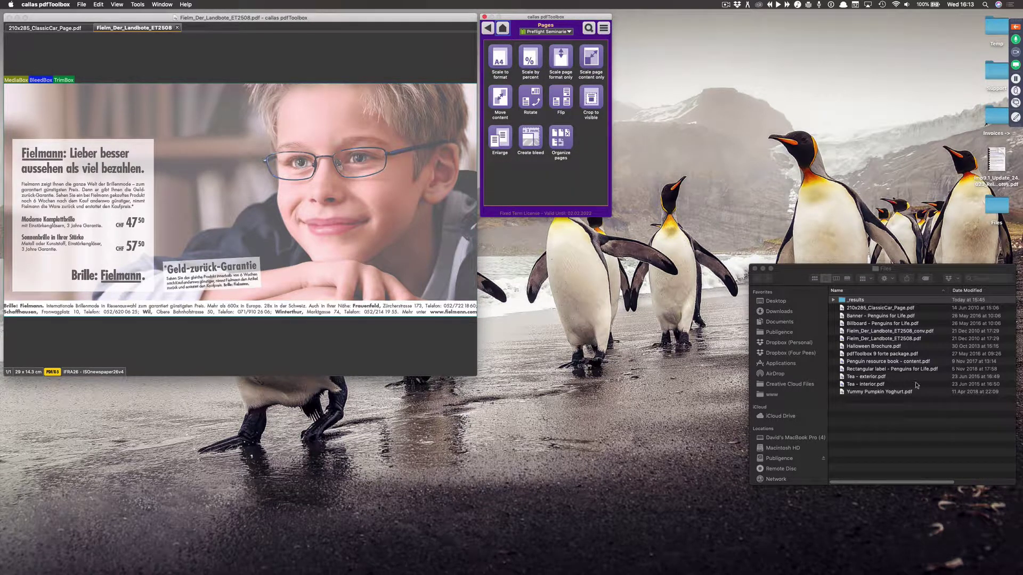
pyautogui.click(911, 362)
pyautogui.moveTo(911, 363); pyautogui.dragTo(316, 119)
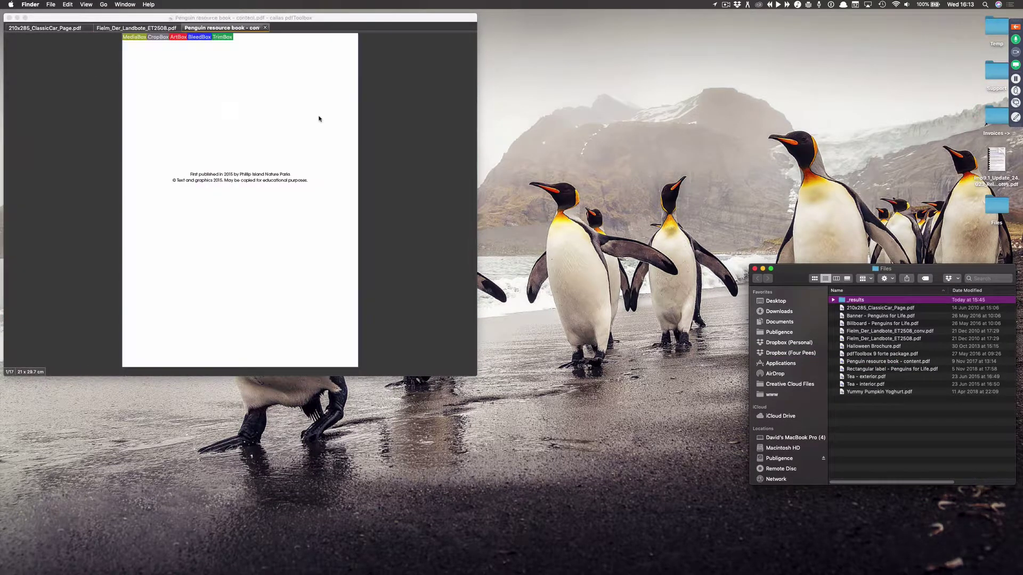
pyautogui.click(316, 119)
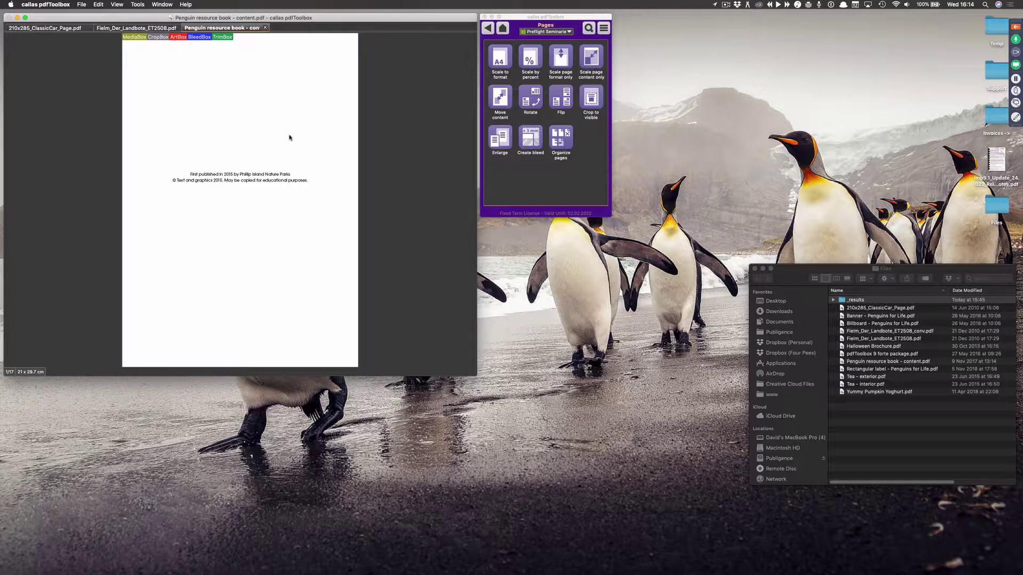
# Scale the penguin resource book's pages to A5 with the Scale to format function
pyautogui.click(500, 78)
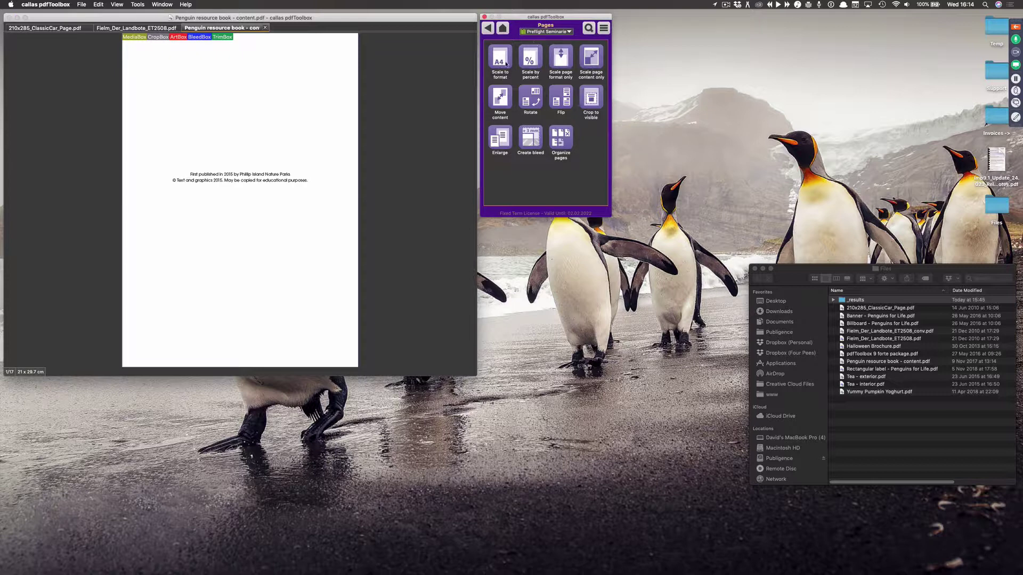
pyautogui.click(505, 71)
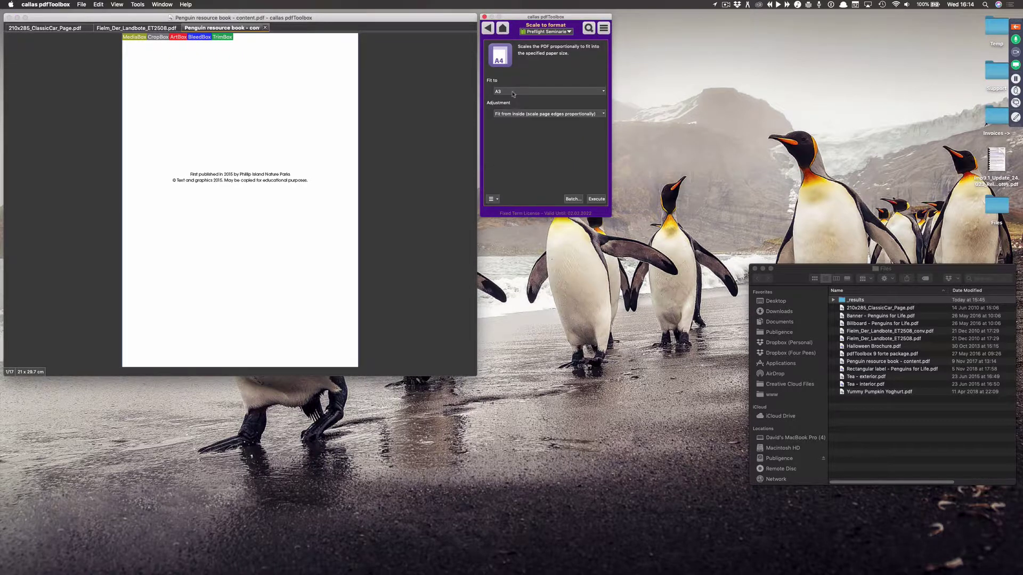
pyautogui.click(514, 93)
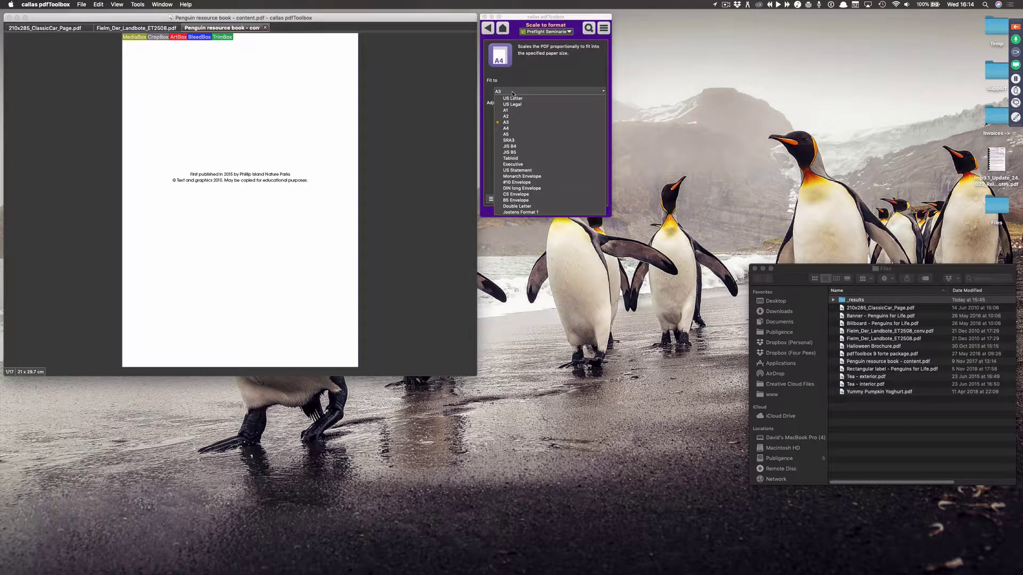
pyautogui.click(512, 134)
pyautogui.click(597, 200)
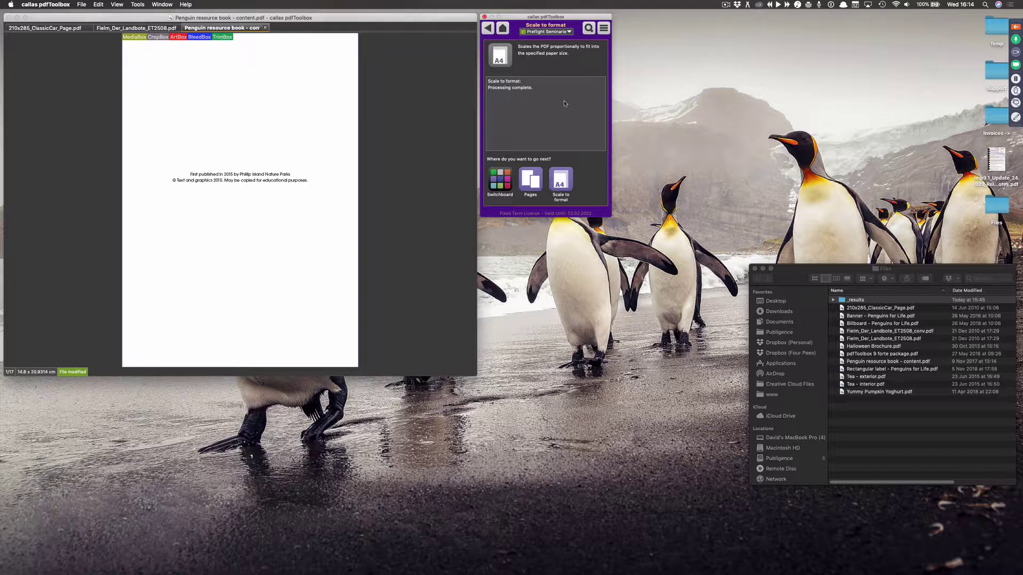
# Review the page functions offered in the Pages group and reopen Scale to format
pyautogui.click(490, 31)
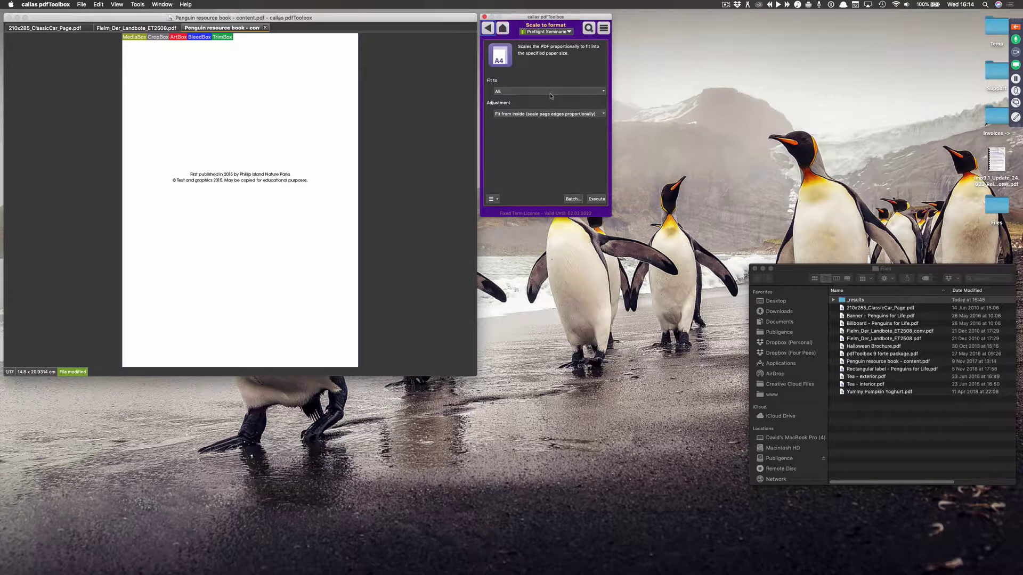
pyautogui.click(488, 31)
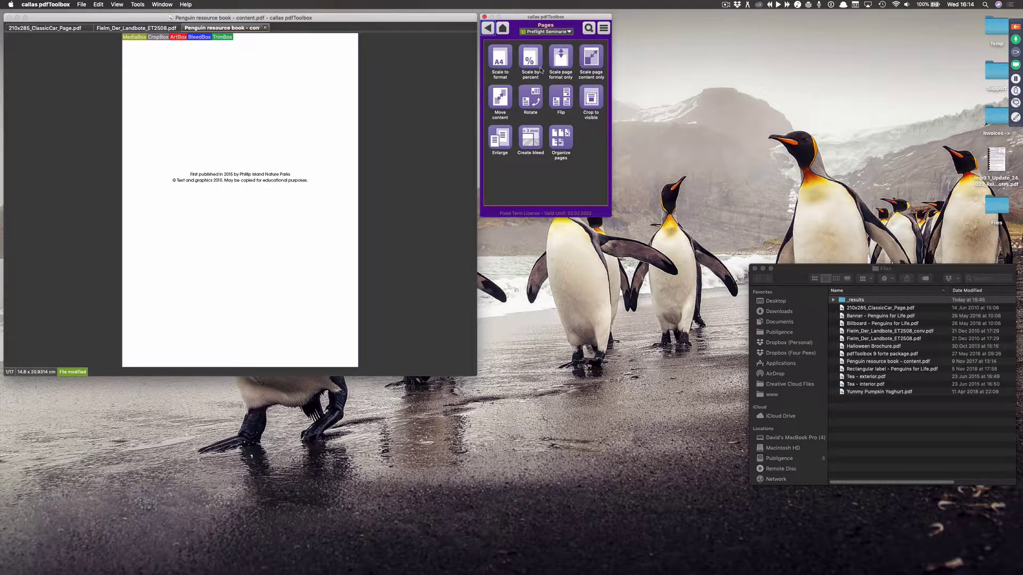
pyautogui.click(489, 30)
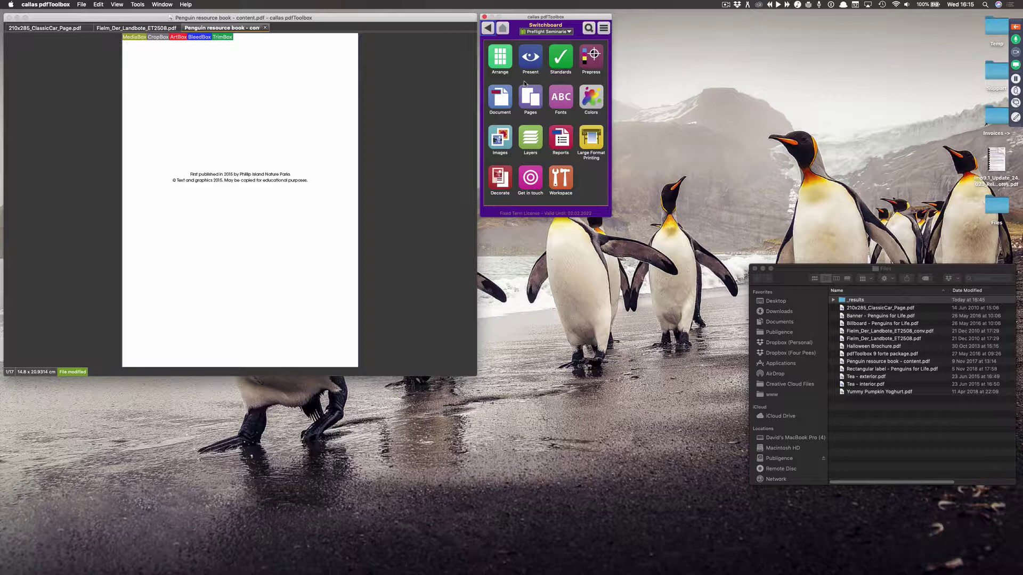
pyautogui.click(534, 103)
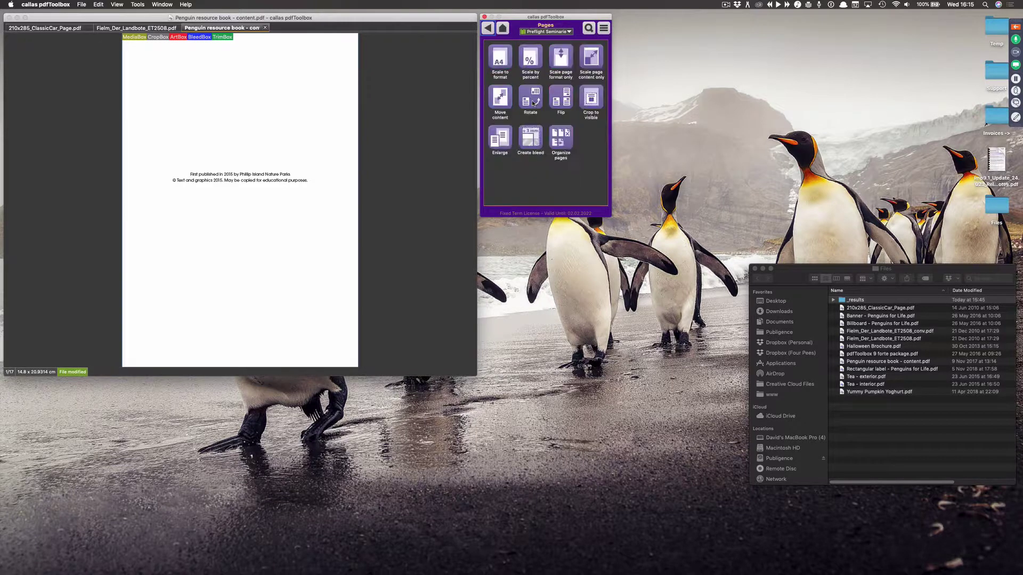
pyautogui.click(495, 60)
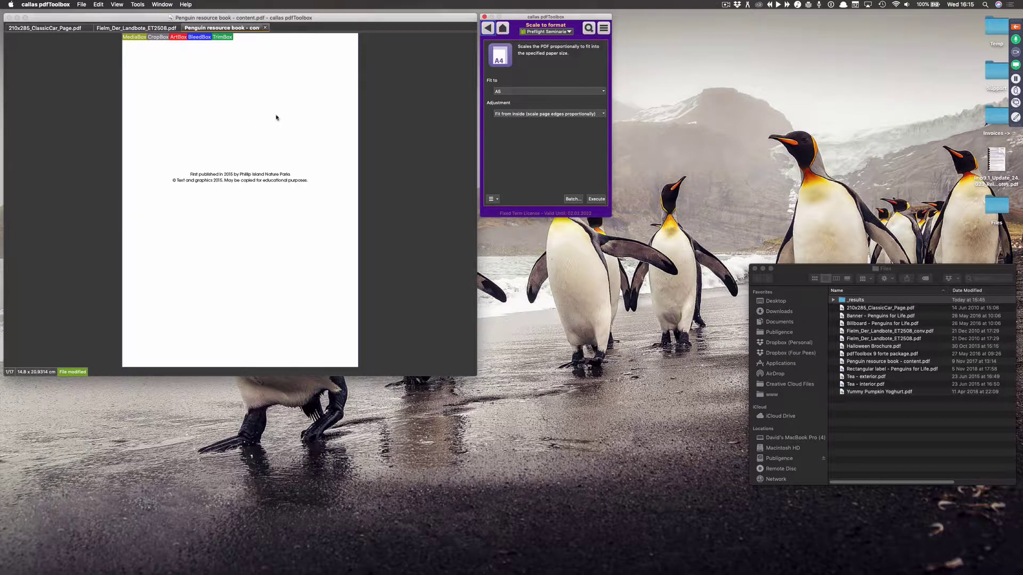
# Close the scaled penguin resource book without saving and switch to 210x285_ClassicCar_Page.pdf
pyautogui.click(265, 27)
pyautogui.click(322, 212)
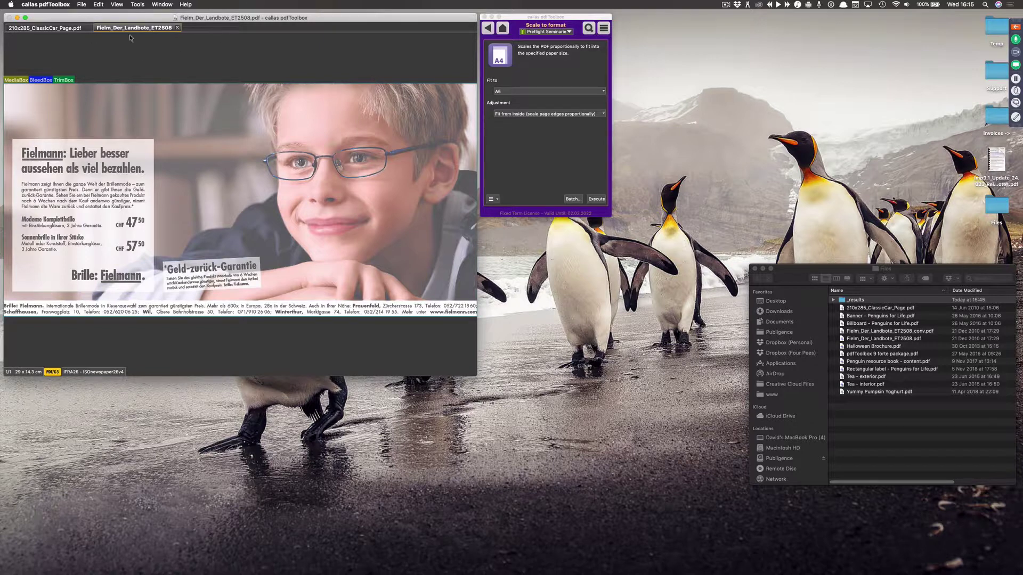
pyautogui.click(73, 29)
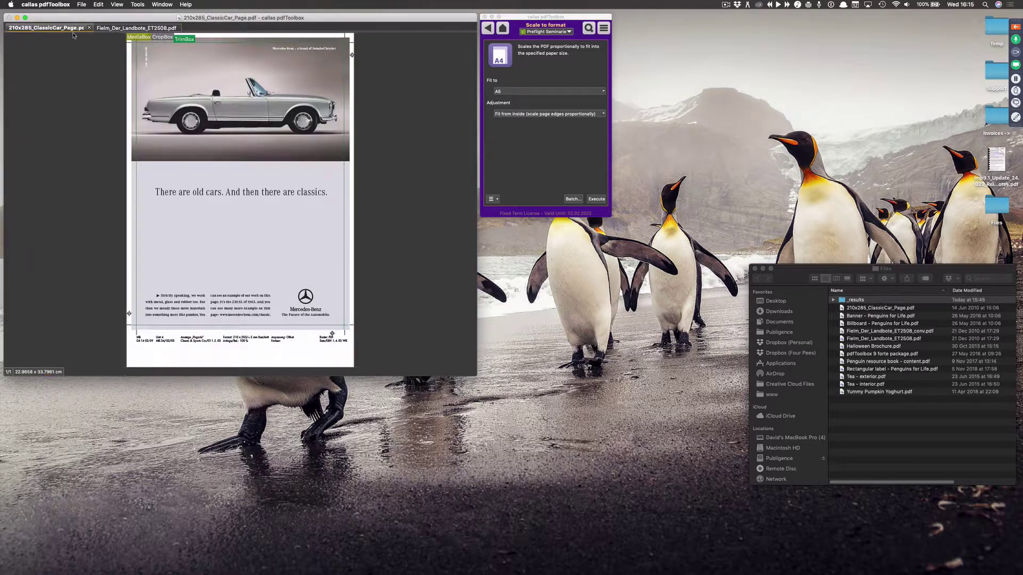
# Open the Arrange group, reload Penguin resource book - content.pdf and look through its pages
pyautogui.click(503, 28)
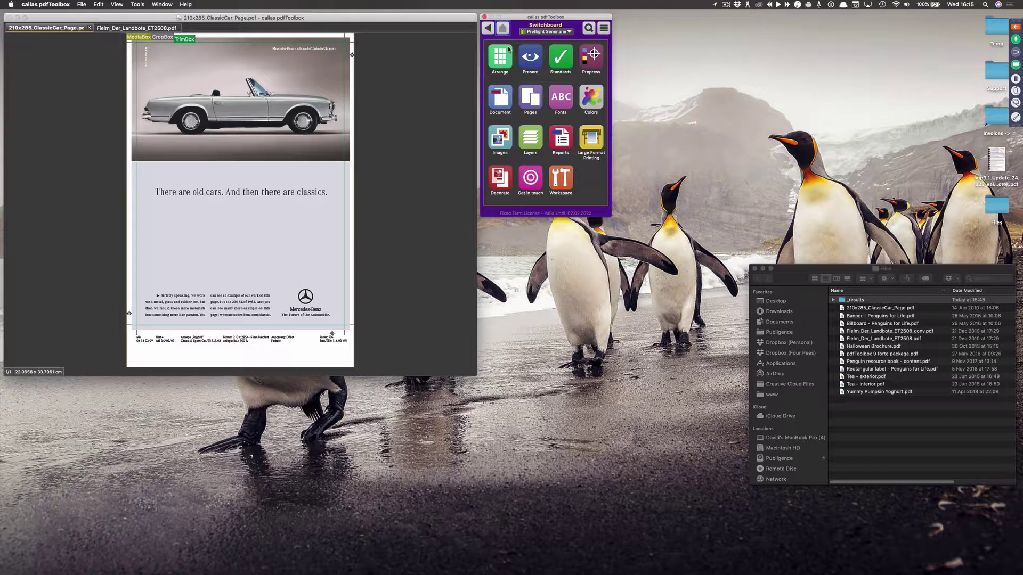
pyautogui.click(509, 69)
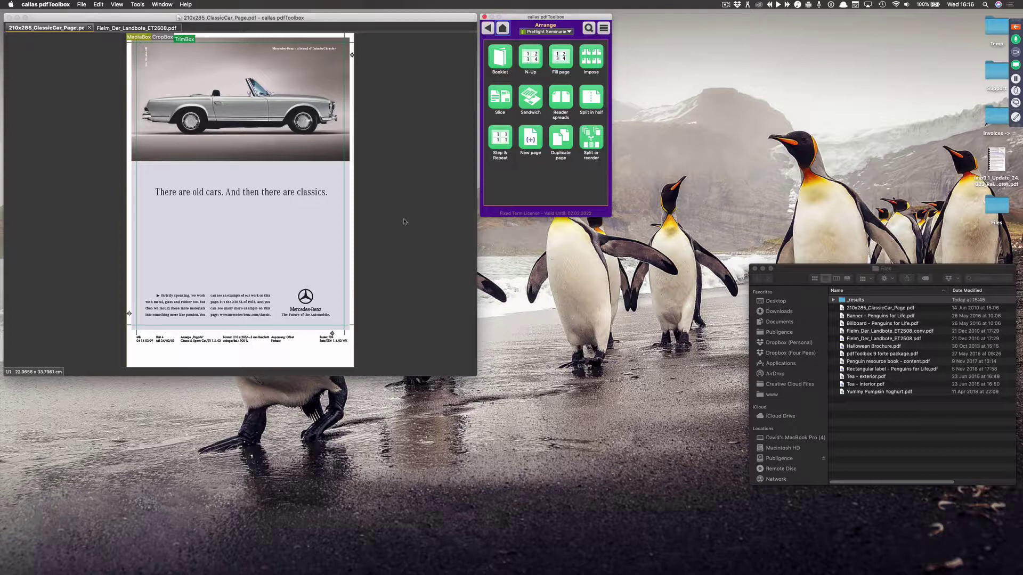
pyautogui.moveTo(901, 362); pyautogui.dragTo(295, 167)
pyautogui.scroll(4, 330, 258)
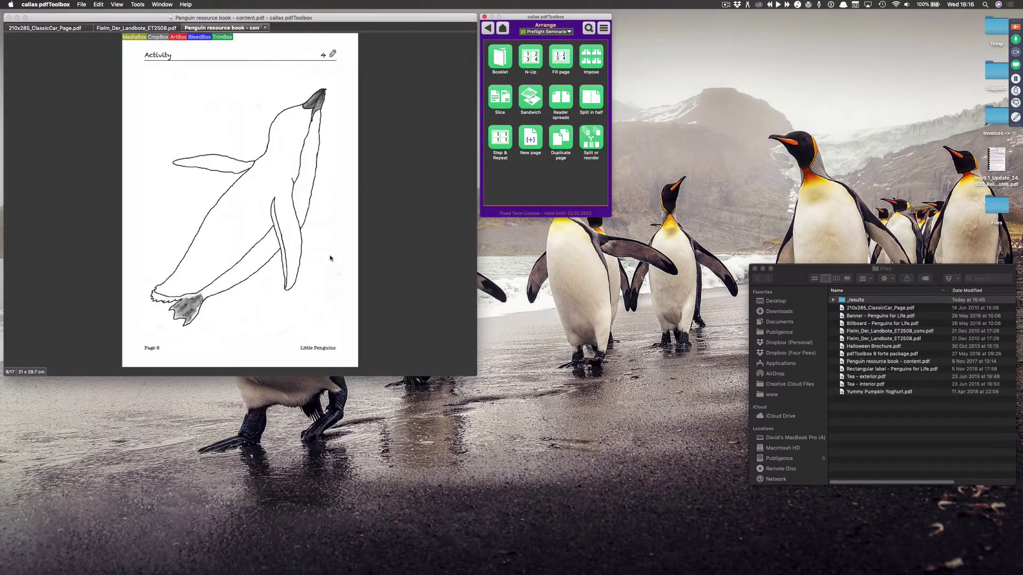
# Arrange the penguin resource book as reader spreads at minimal sheet size with a cover page, and look through the spreads
pyautogui.click(560, 101)
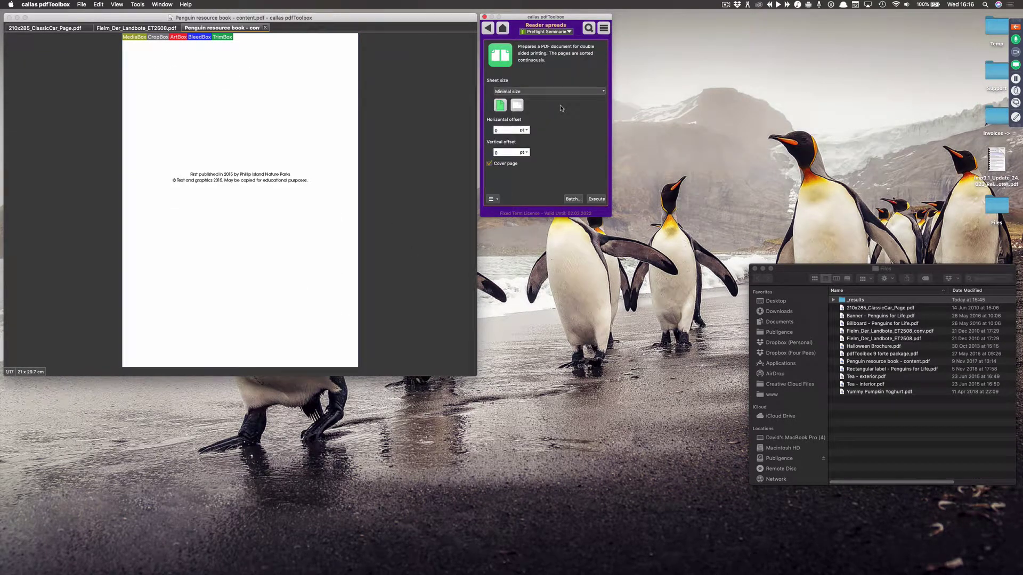
pyautogui.click(597, 199)
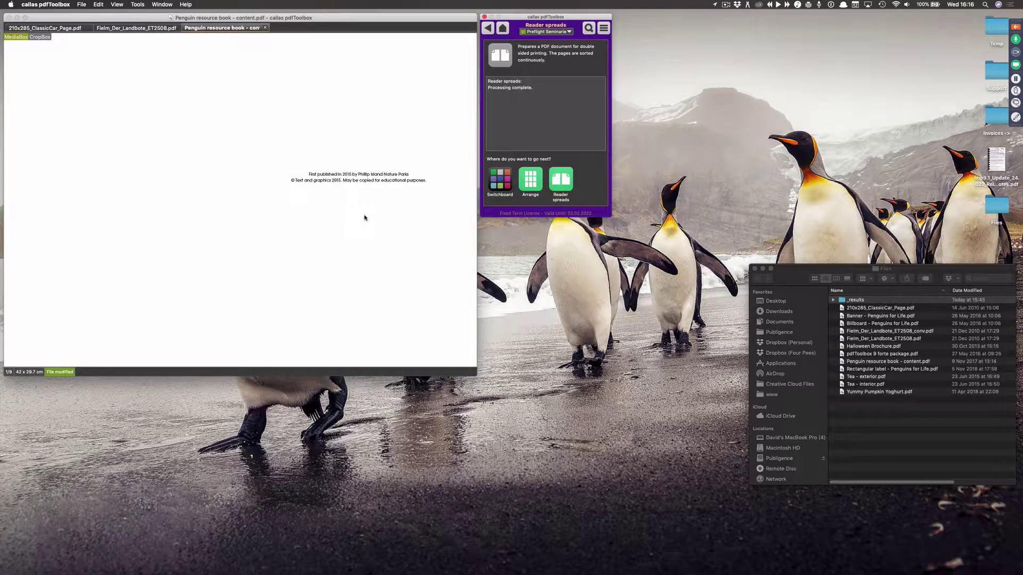
pyautogui.scroll(-4, 365, 217)
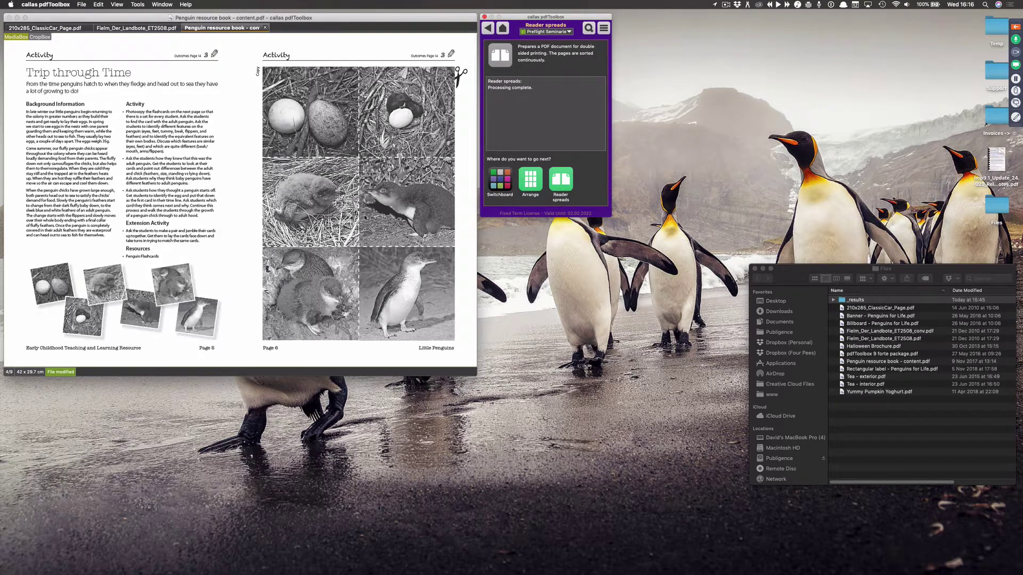
pyautogui.scroll(-1, 365, 217)
# Close the penguin resource book without saving the spreads and return to the Switchboard overview
pyautogui.click(265, 27)
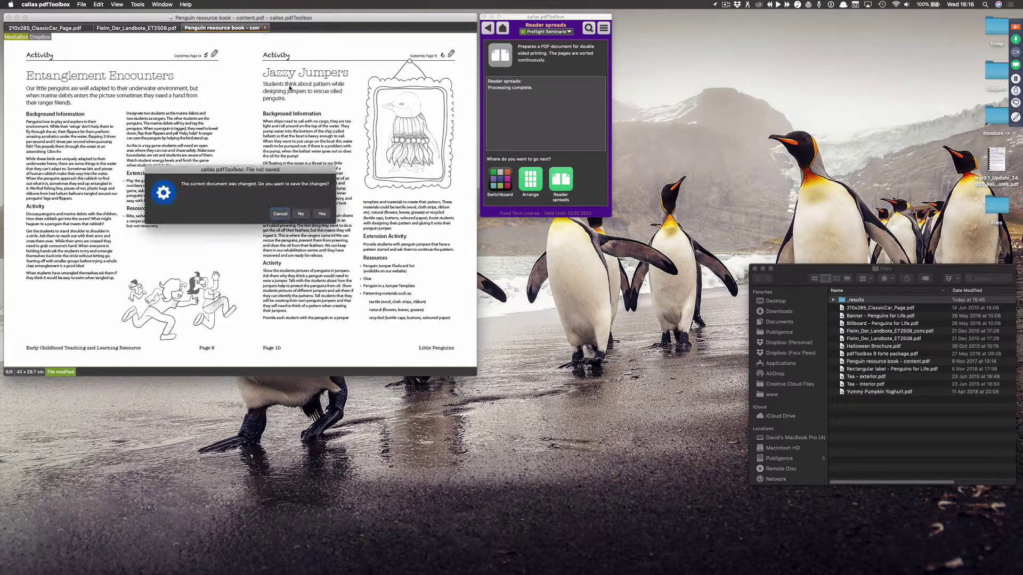
pyautogui.click(302, 214)
pyautogui.click(489, 29)
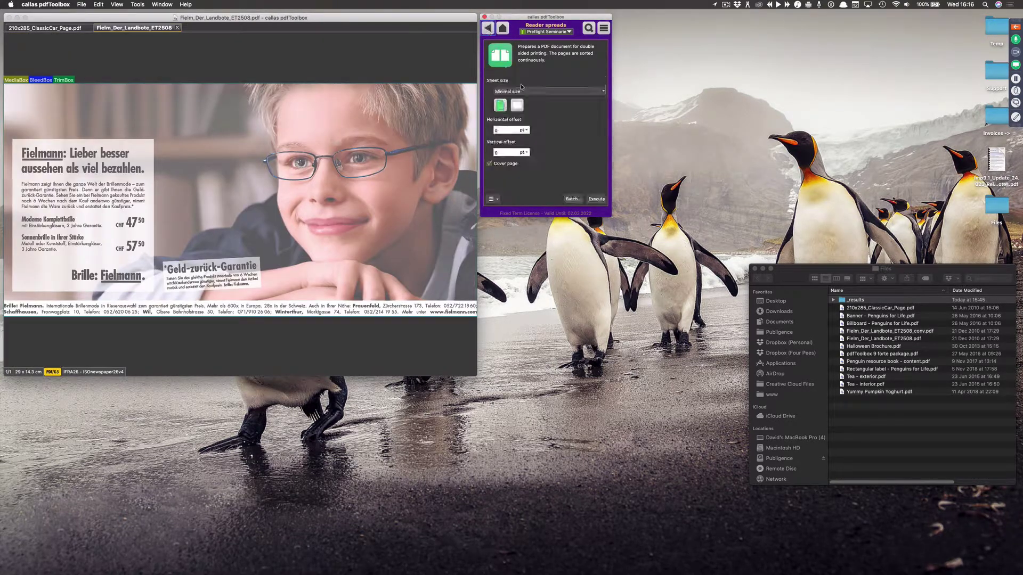
pyautogui.click(488, 28)
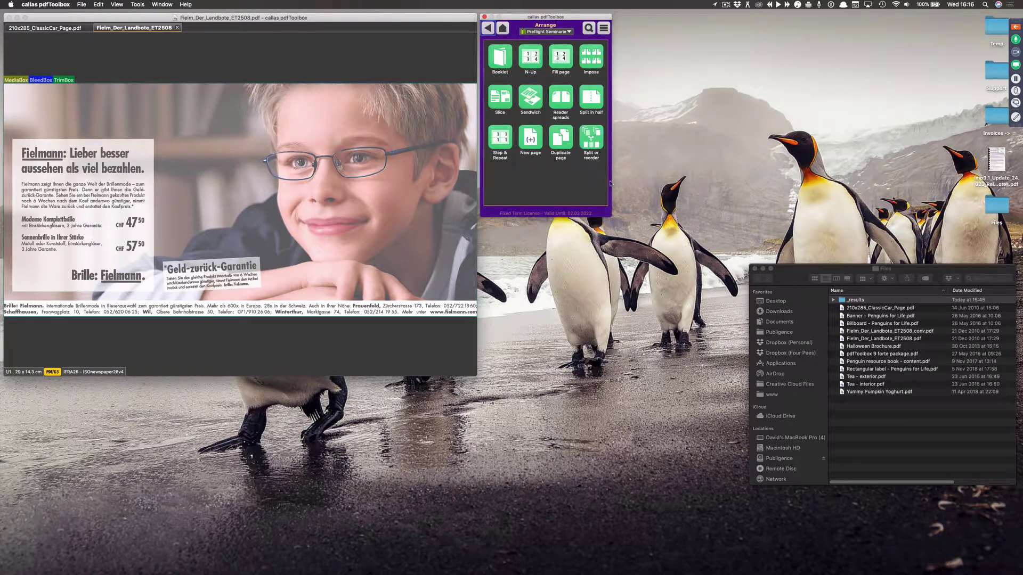
pyautogui.click(502, 29)
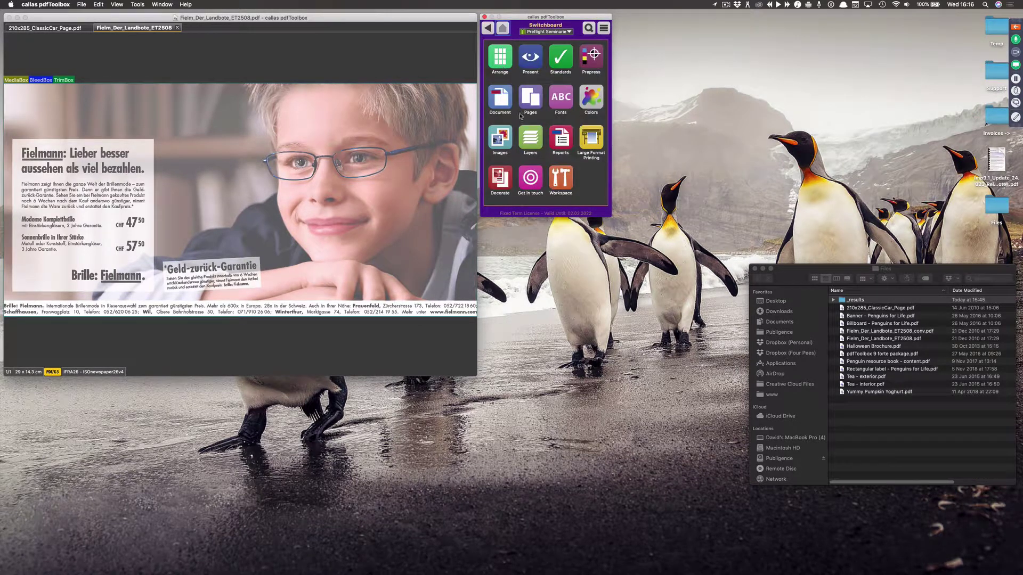
# Examine the Prepress group's Flatten transparency and Overprint & Knockout settings, and return to the Switchboard overview
pyautogui.click(594, 77)
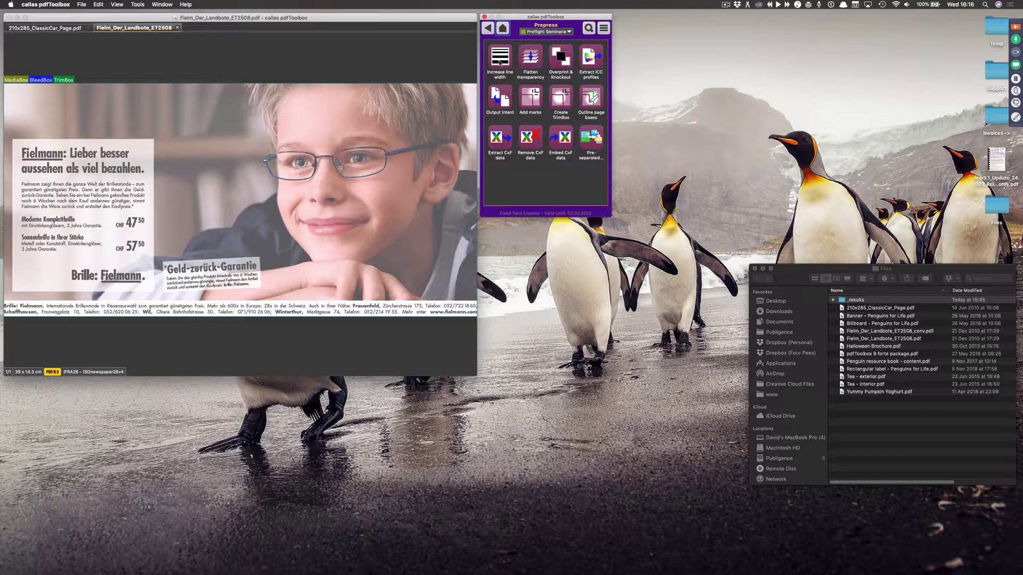
pyautogui.click(534, 65)
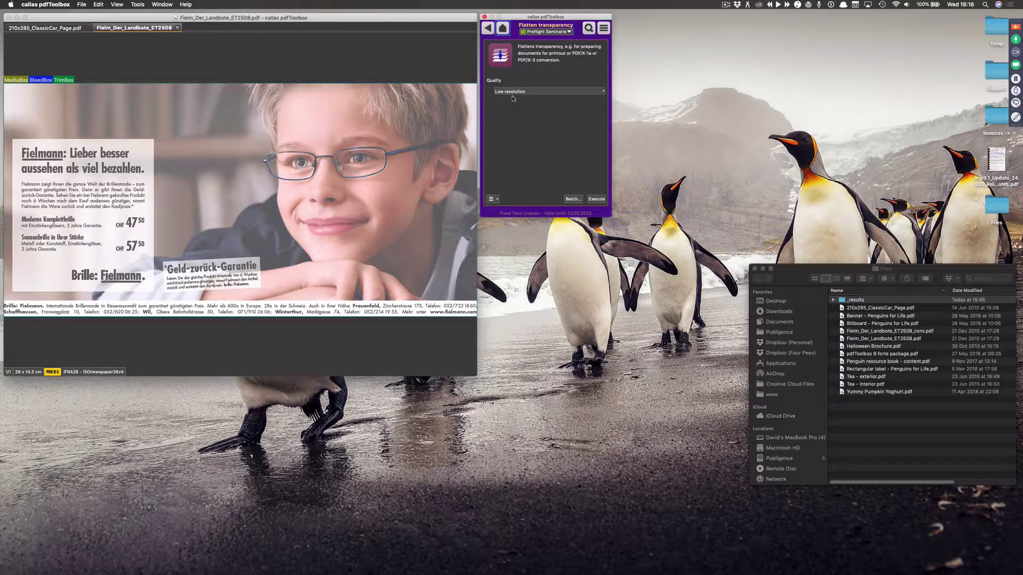
pyautogui.click(486, 30)
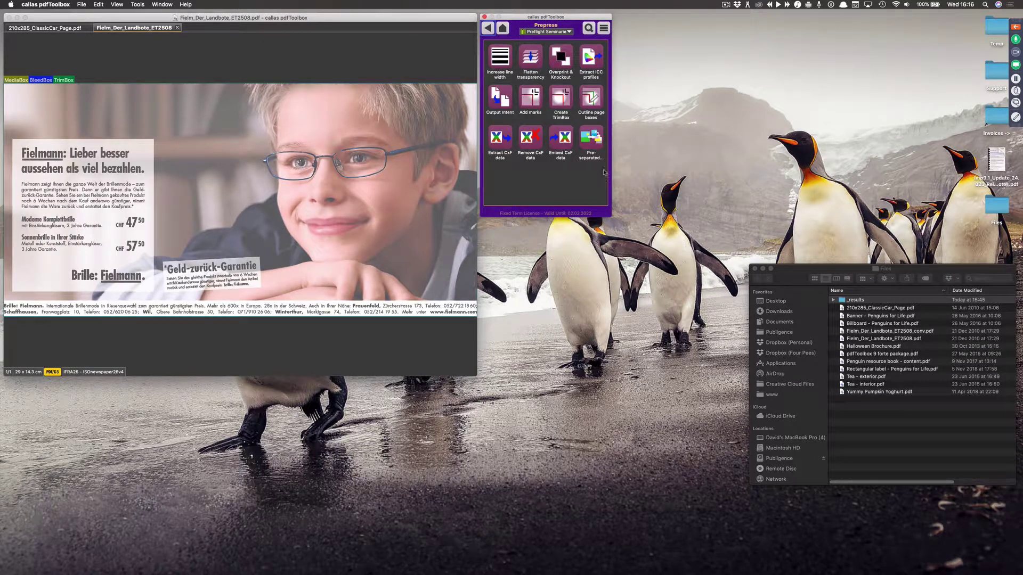
pyautogui.click(566, 61)
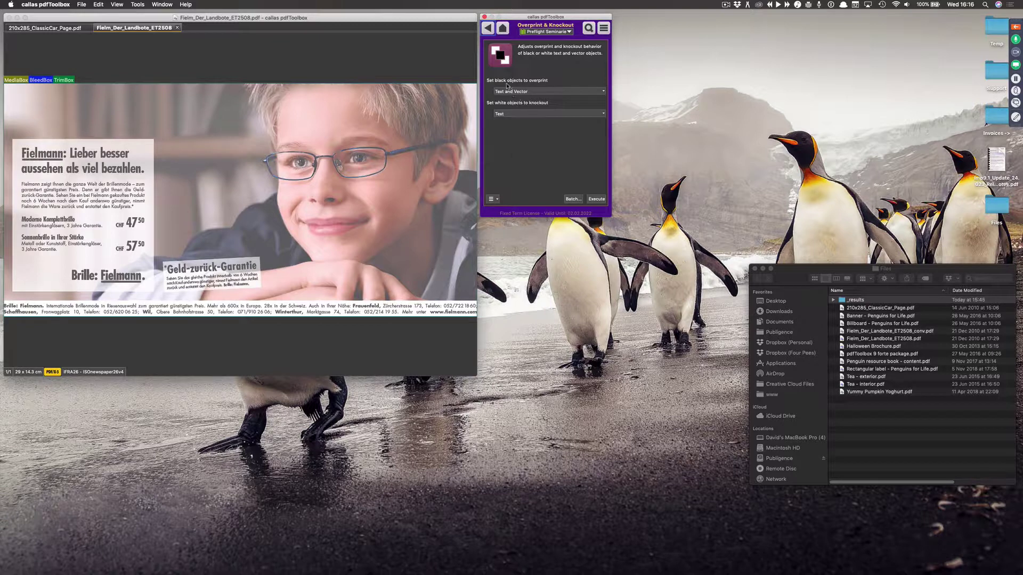
pyautogui.click(487, 28)
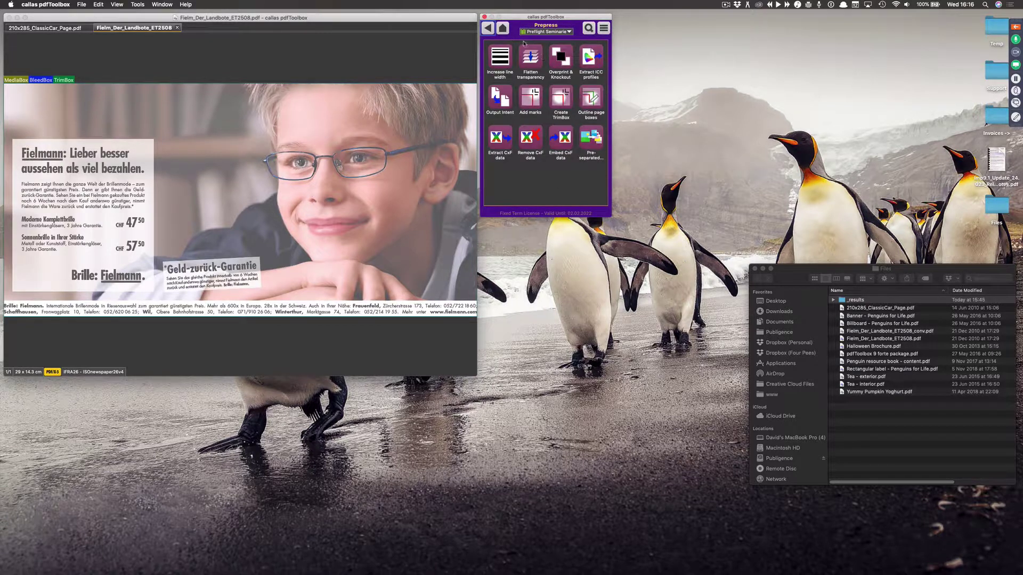
pyautogui.click(503, 29)
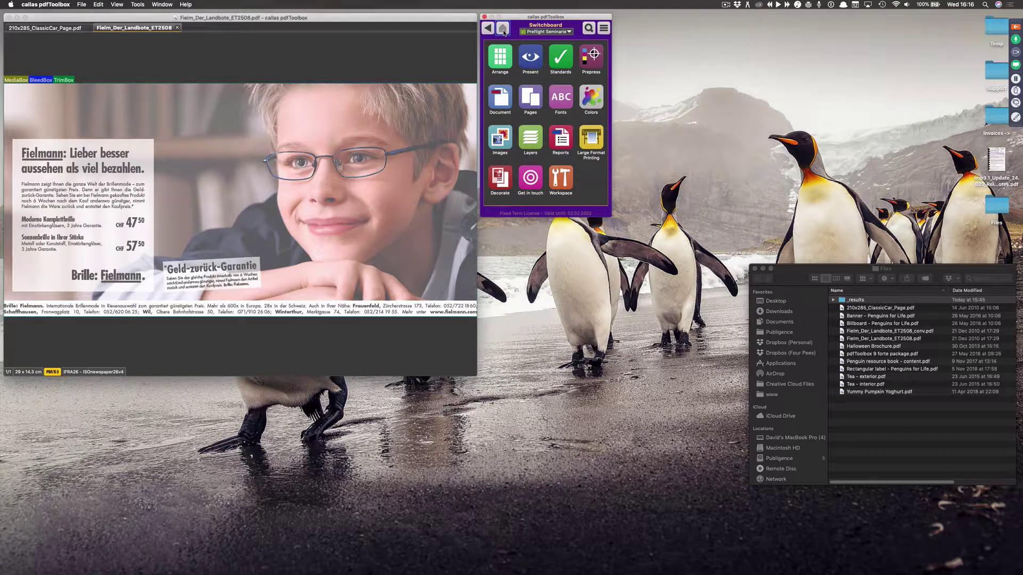
# Load Halloween Brochure.pdf and convert it to black and white with the Convert to B/W function from the Colors group
pyautogui.click(592, 99)
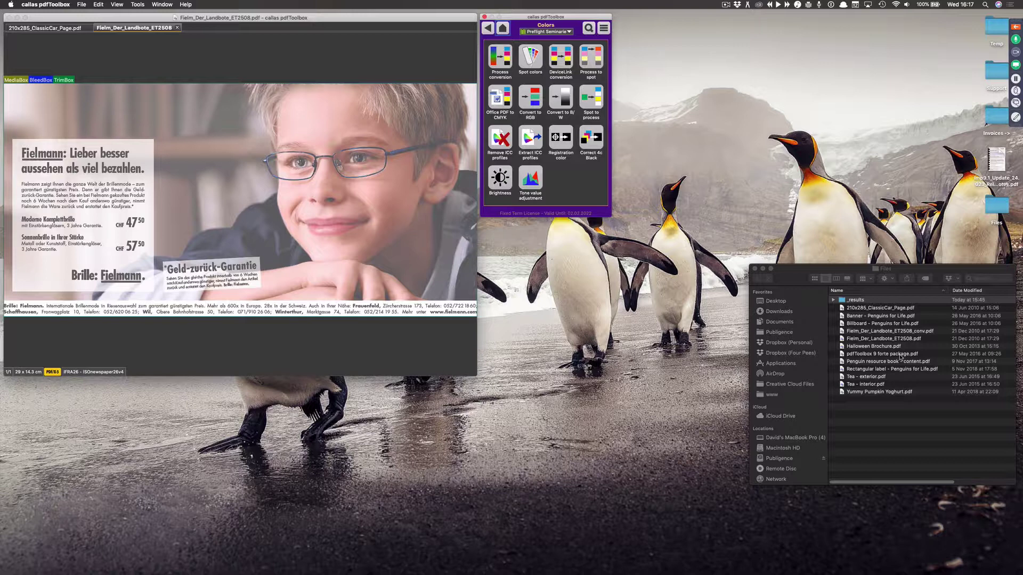
pyautogui.moveTo(896, 347); pyautogui.dragTo(437, 187)
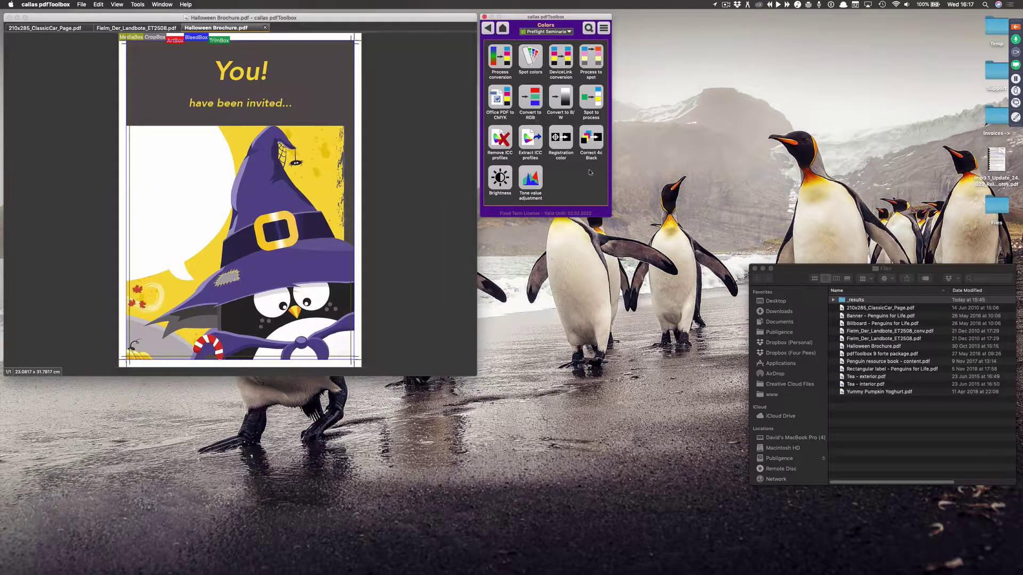
pyautogui.click(561, 107)
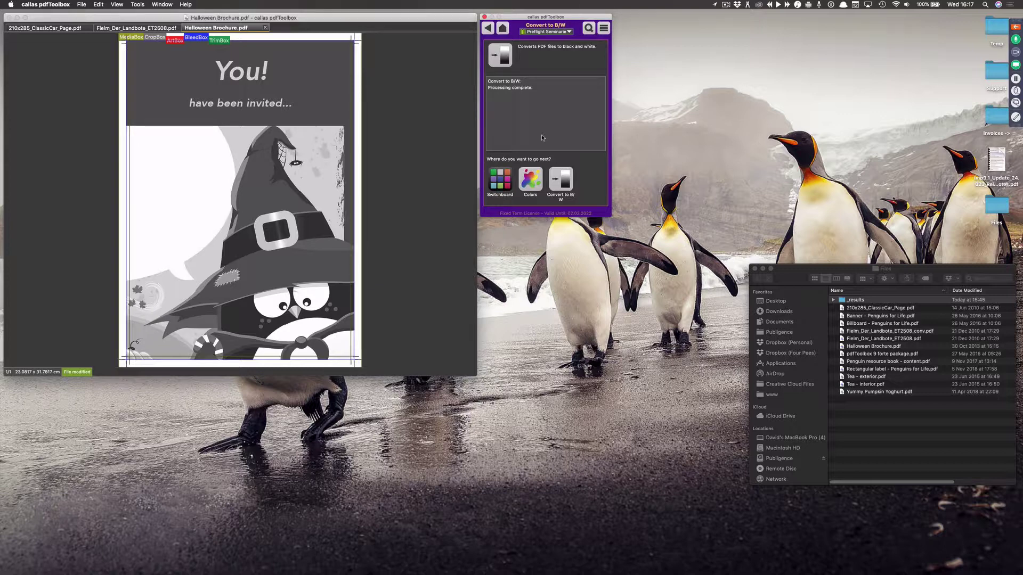
# Return to the Colors group and close the Halloween brochure without saving the black-and-white conversion
pyautogui.click(496, 64)
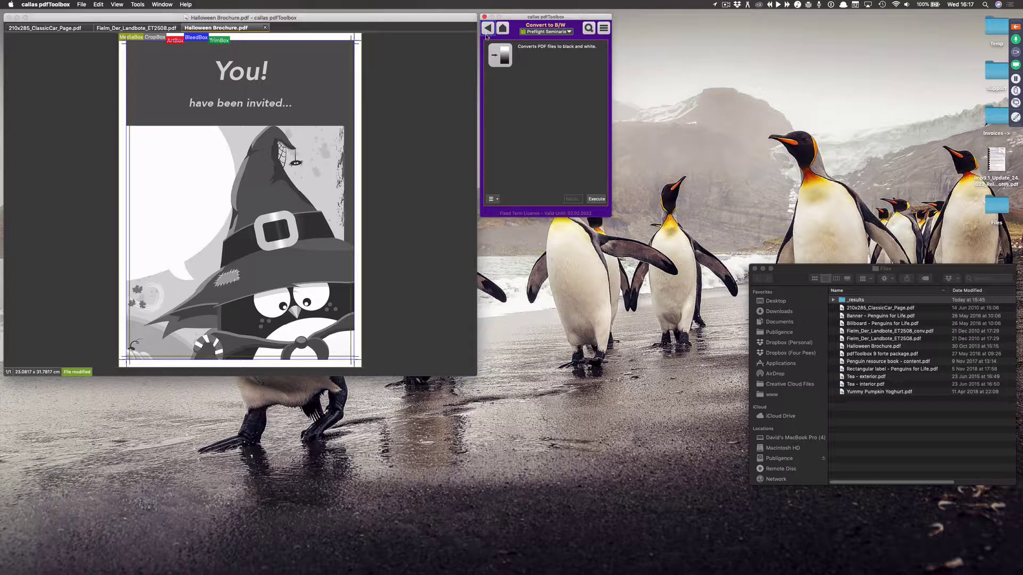
pyautogui.click(488, 28)
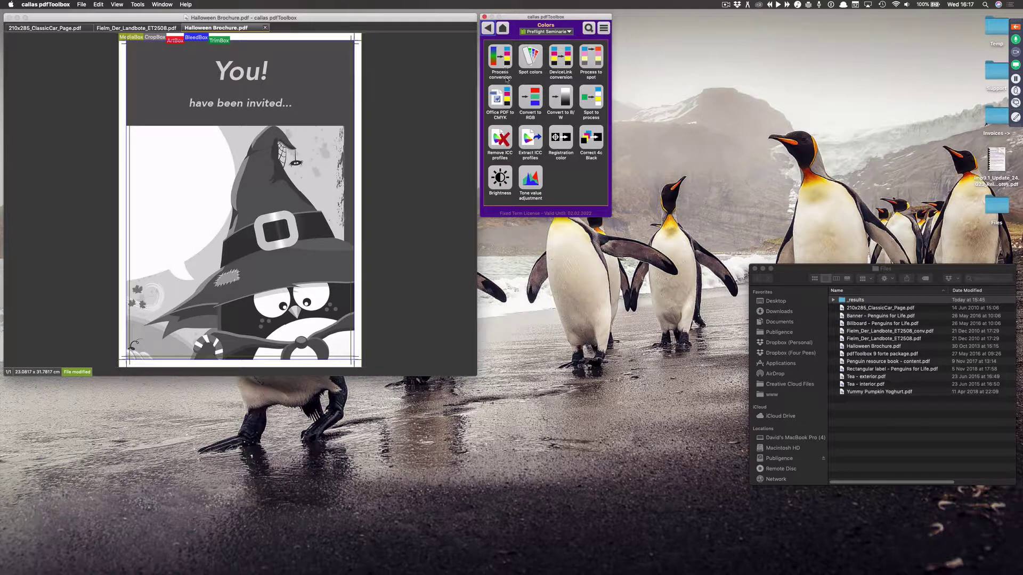
pyautogui.click(264, 27)
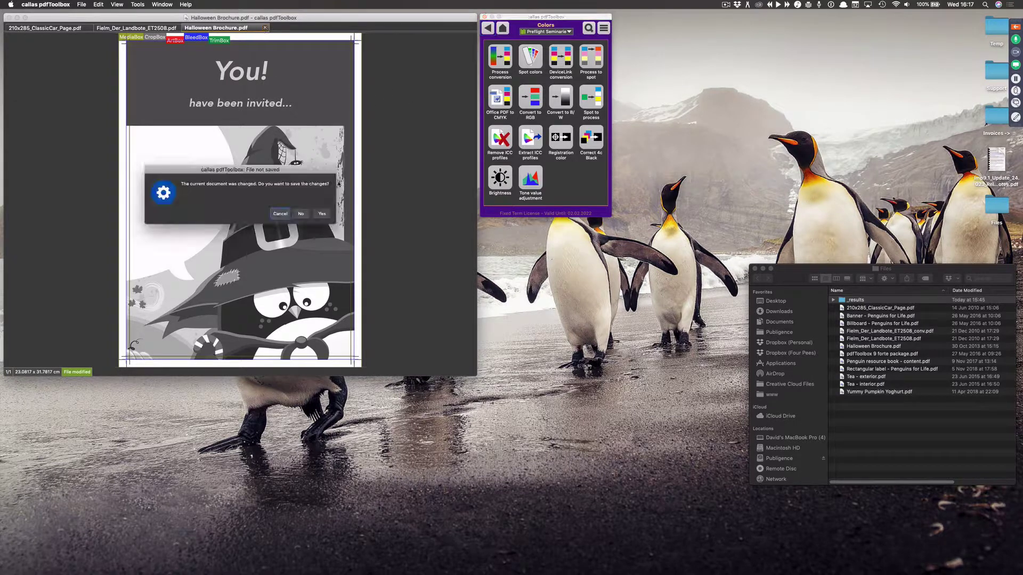
pyautogui.click(301, 215)
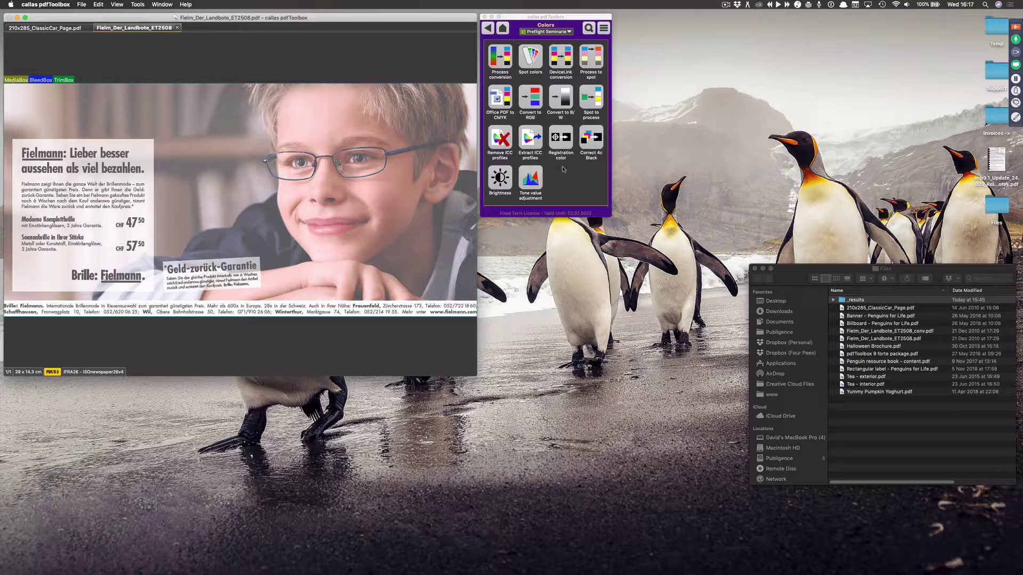
# Load Tea - exterior.pdf and look through its spot colors in the Spot colors function
pyautogui.moveTo(880, 379); pyautogui.dragTo(442, 210)
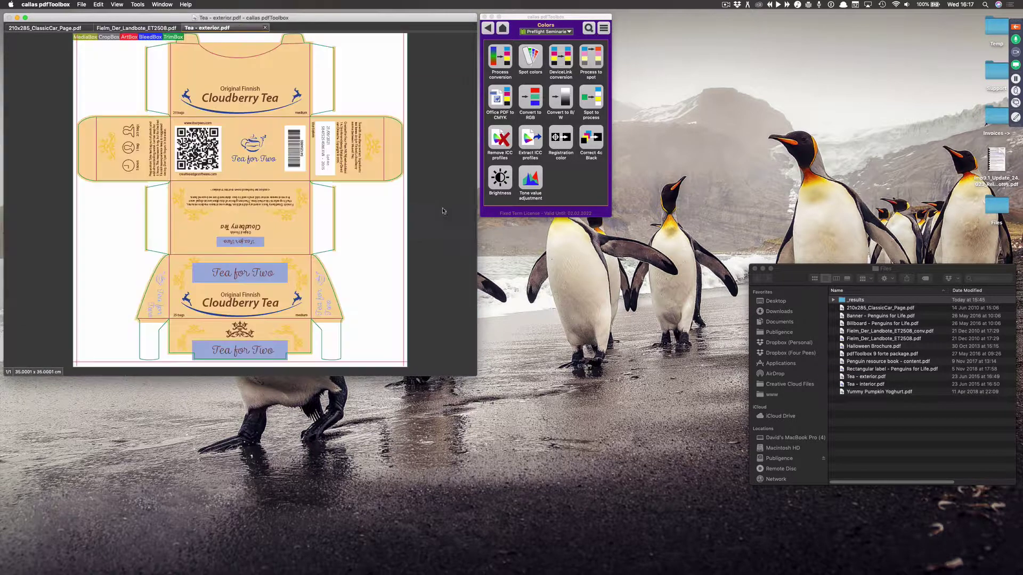
pyautogui.click(530, 58)
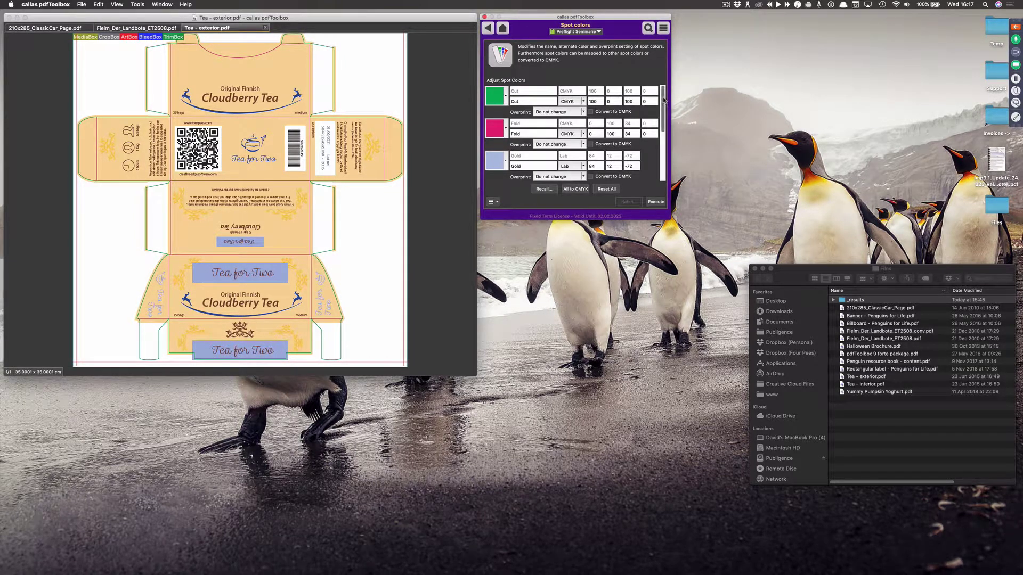
pyautogui.moveTo(662, 109); pyautogui.dragTo(662, 171)
pyautogui.scroll(3, 665, 126)
pyautogui.scroll(-3, 666, 125)
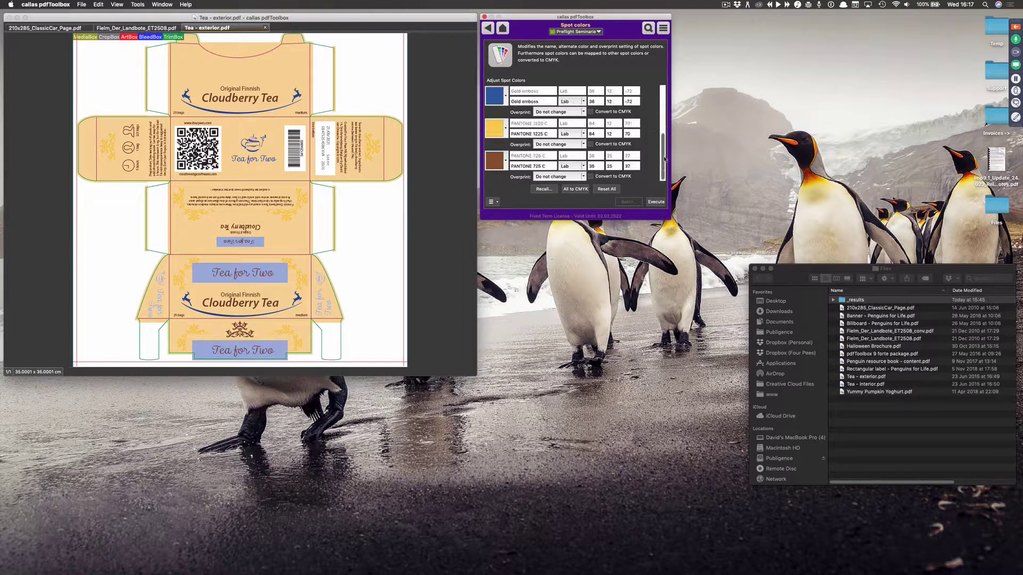
# Rename spot color PANTONE 1225 C as PANTONE 1225 U, set its first Lab value to 25, enable CMYK conversion, and return to the Switchboard overview without executing
pyautogui.click(549, 133)
pyautogui.press('BackSpace')
pyautogui.write('U')
pyautogui.press('Tab')
pyautogui.write('25')
pyautogui.click(591, 144)
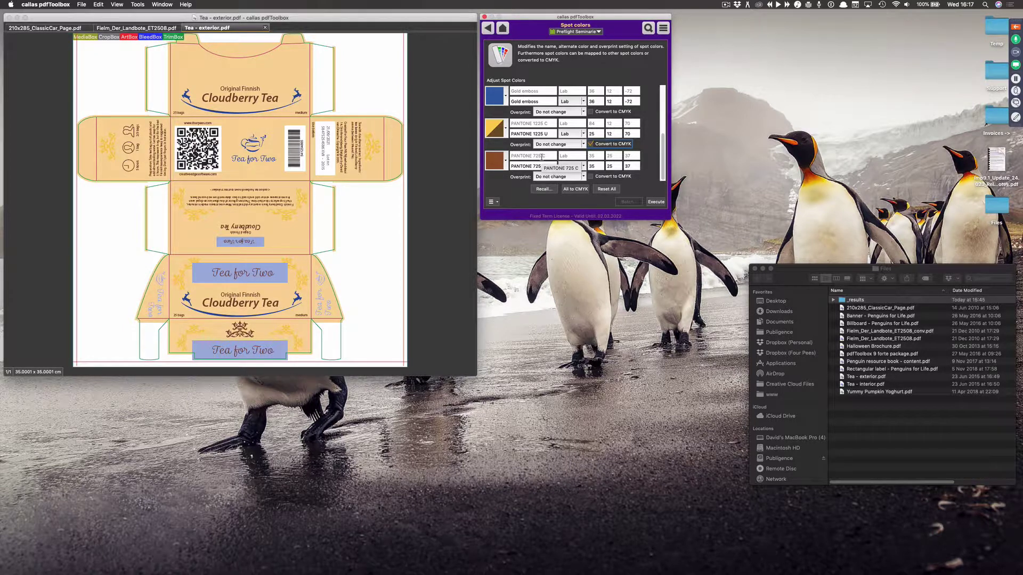
pyautogui.click(489, 28)
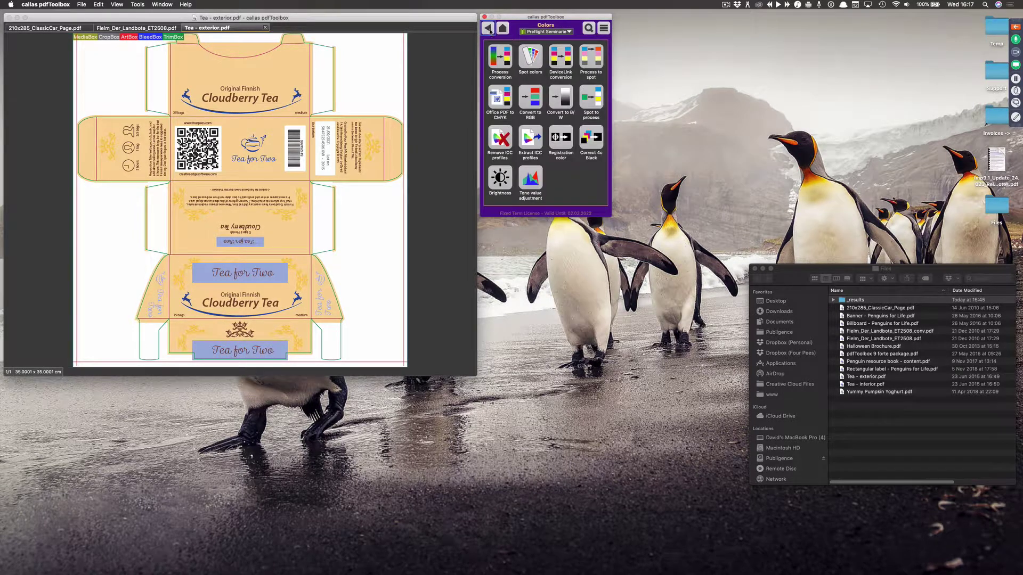
pyautogui.click(488, 29)
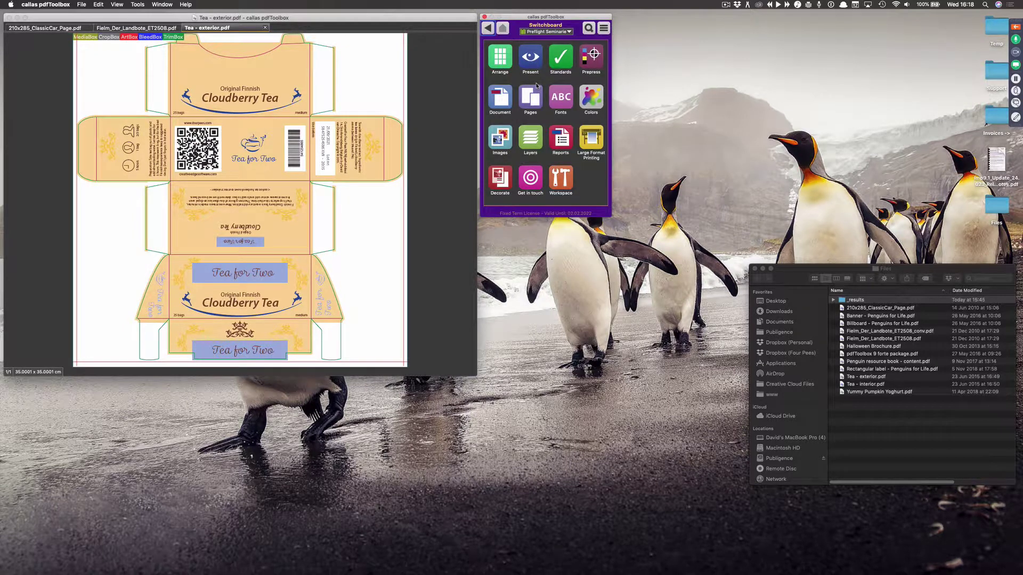
# Examine the Fonts group and its Font to outlines function, return to the Switchboard overview and close the tea packaging file
pyautogui.click(562, 104)
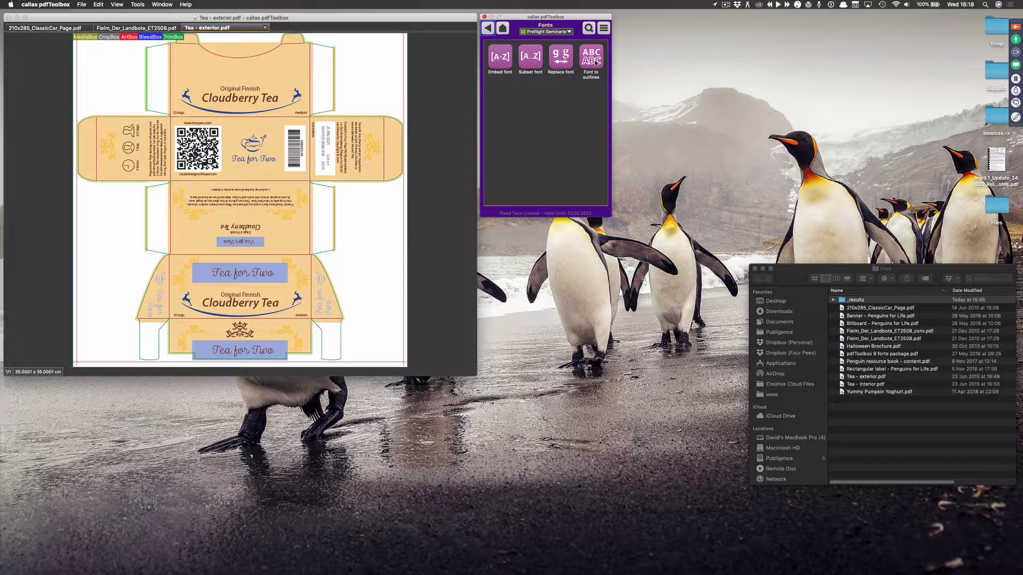
pyautogui.click(592, 75)
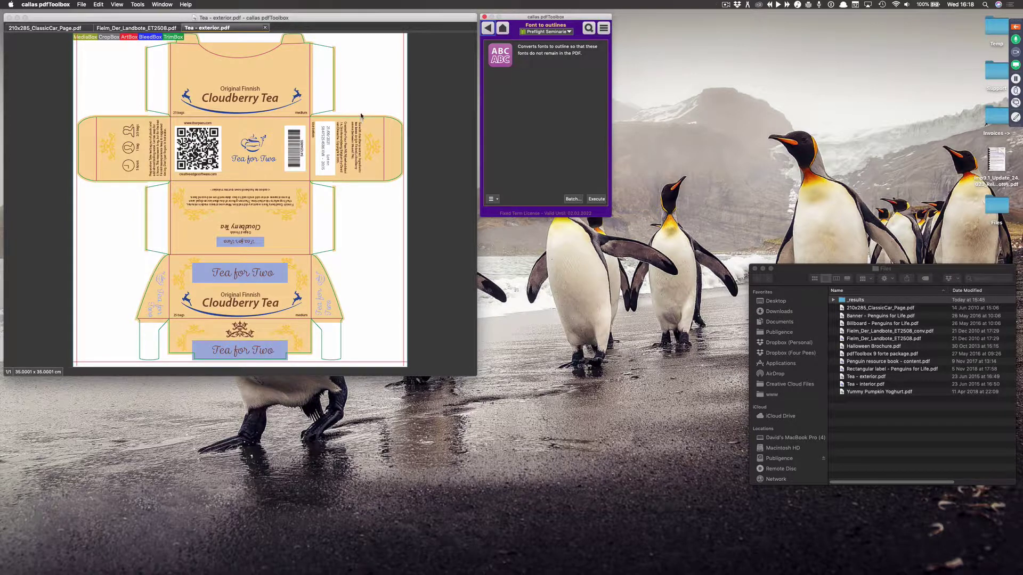
pyautogui.click(503, 28)
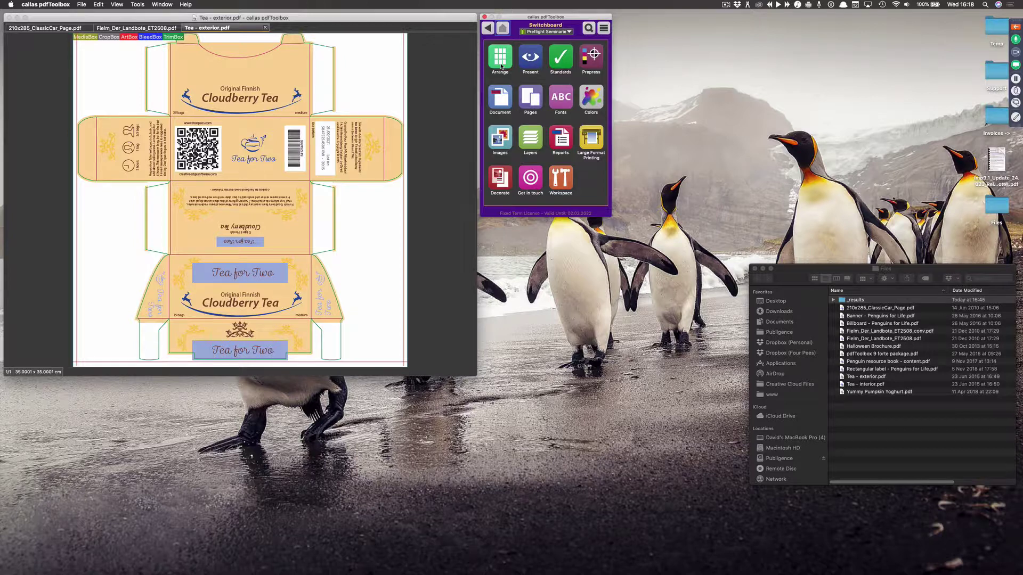
pyautogui.click(264, 28)
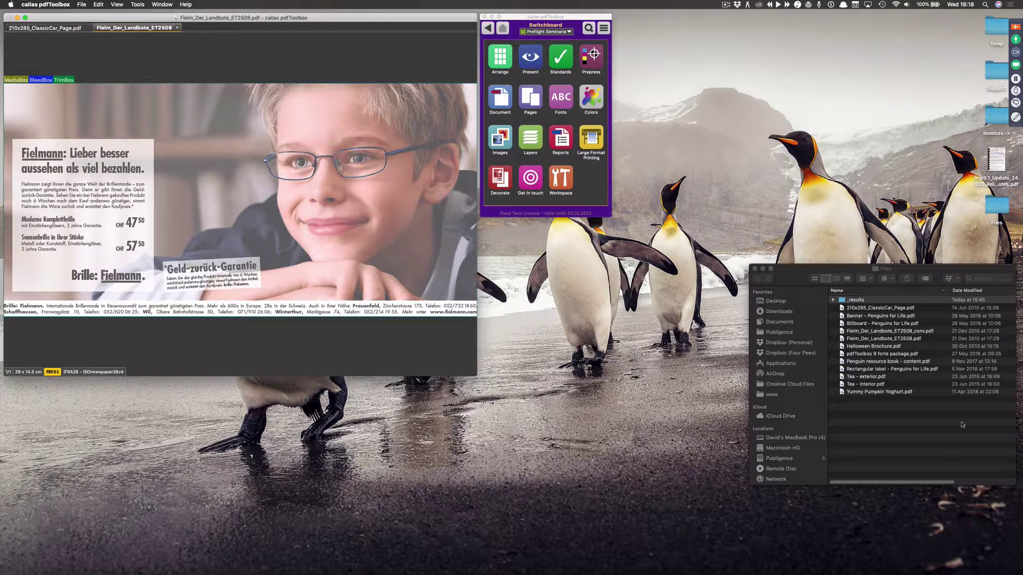
# Load Banner - Penguins for Life.pdf, add 10 by 10 grommets with 15 mm margins, and save it as Banner - Penguins for Life - test.pdf
pyautogui.moveTo(909, 316); pyautogui.dragTo(453, 194)
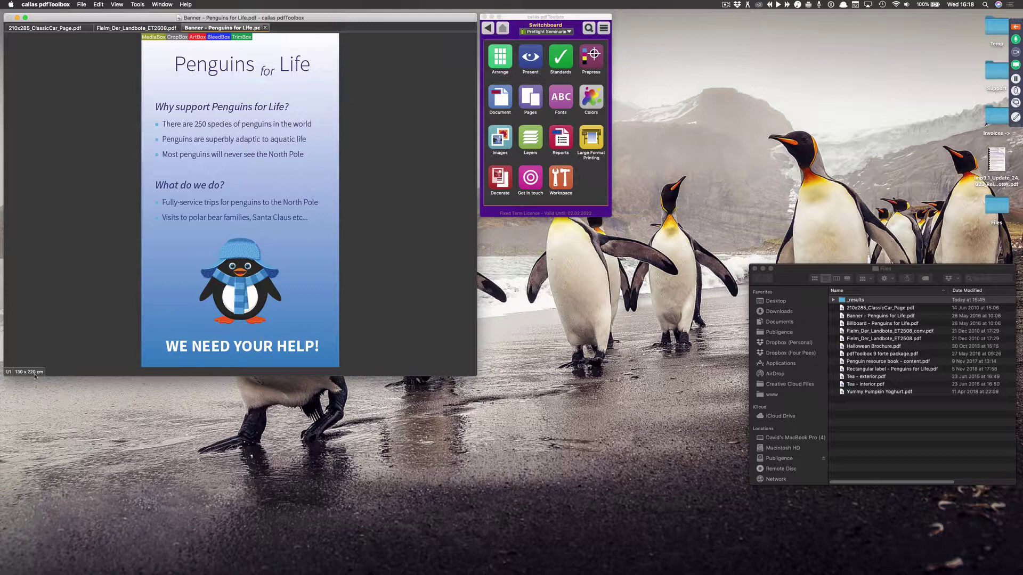
pyautogui.click(598, 137)
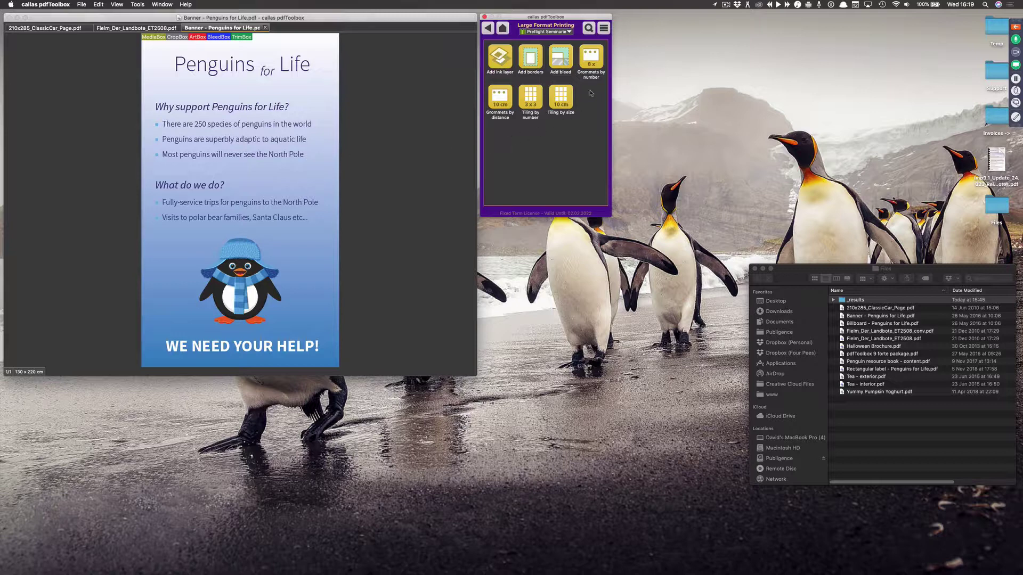
pyautogui.click(601, 64)
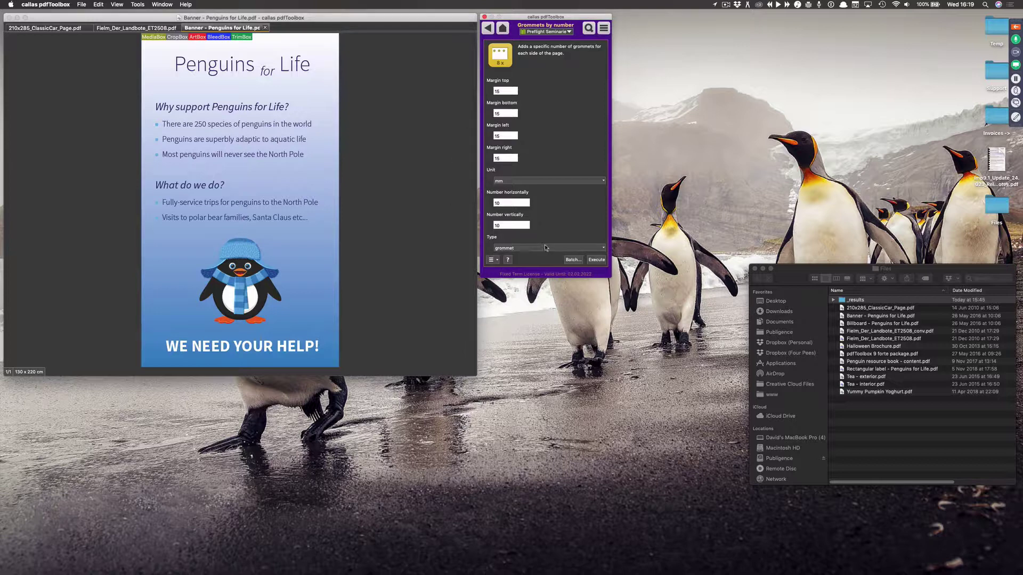
pyautogui.click(596, 259)
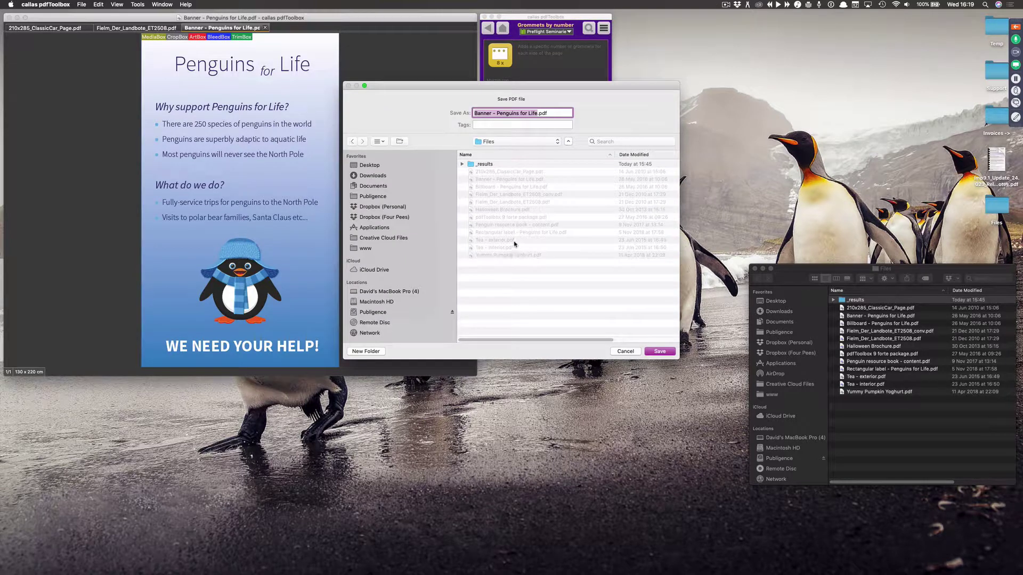
pyautogui.press('Right')
pyautogui.write('- test')
pyautogui.press('Return')
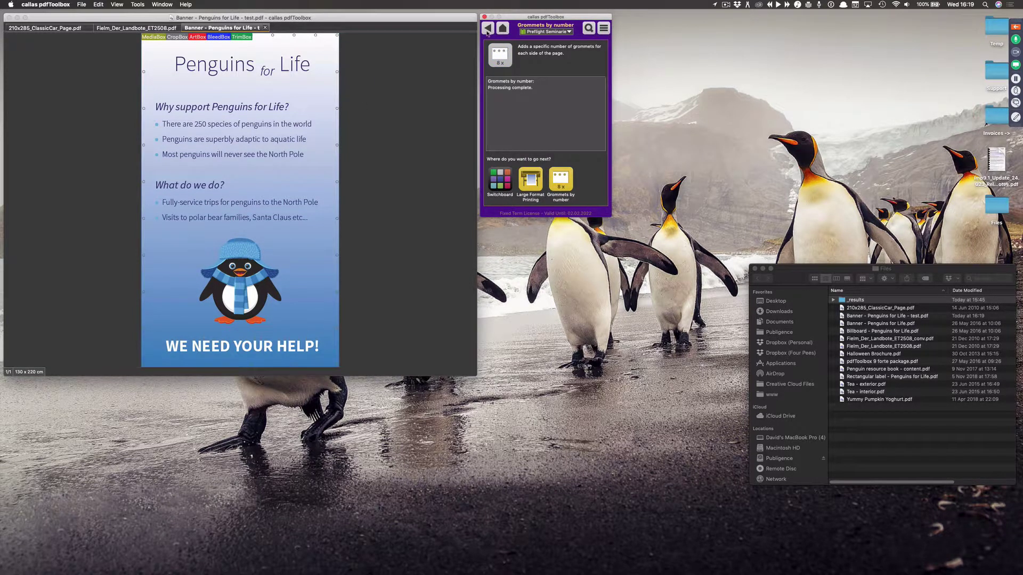
# Close the banner with grommets and return through the Large Format Printing group to the Switchboard overview
pyautogui.click(487, 29)
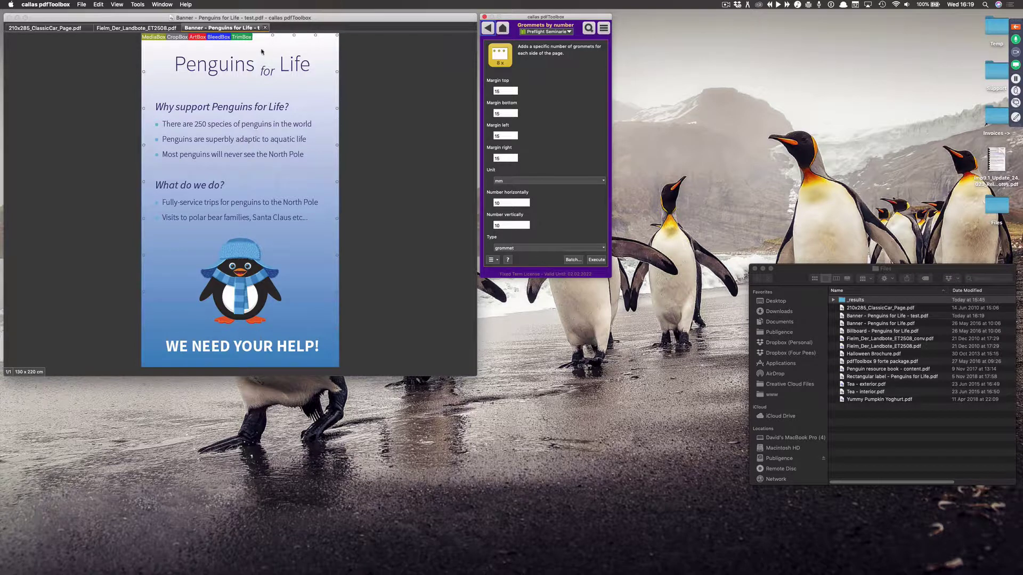
pyautogui.click(265, 27)
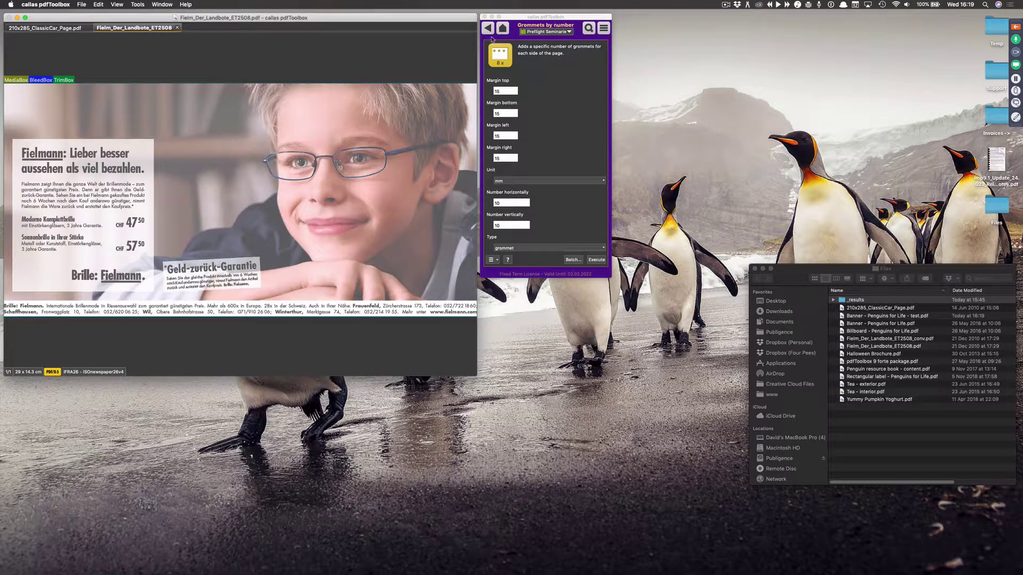
pyautogui.click(488, 28)
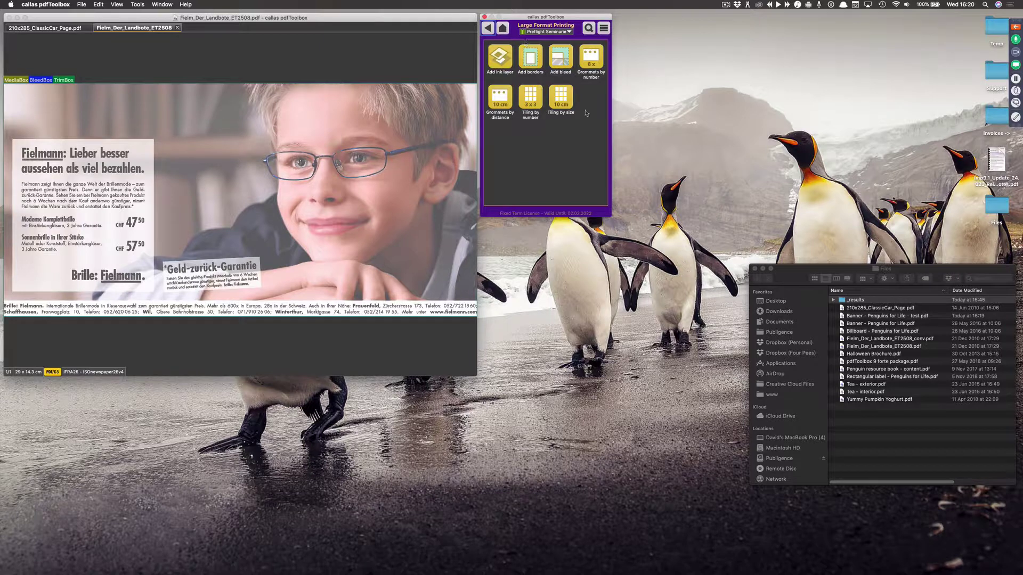
pyautogui.click(487, 29)
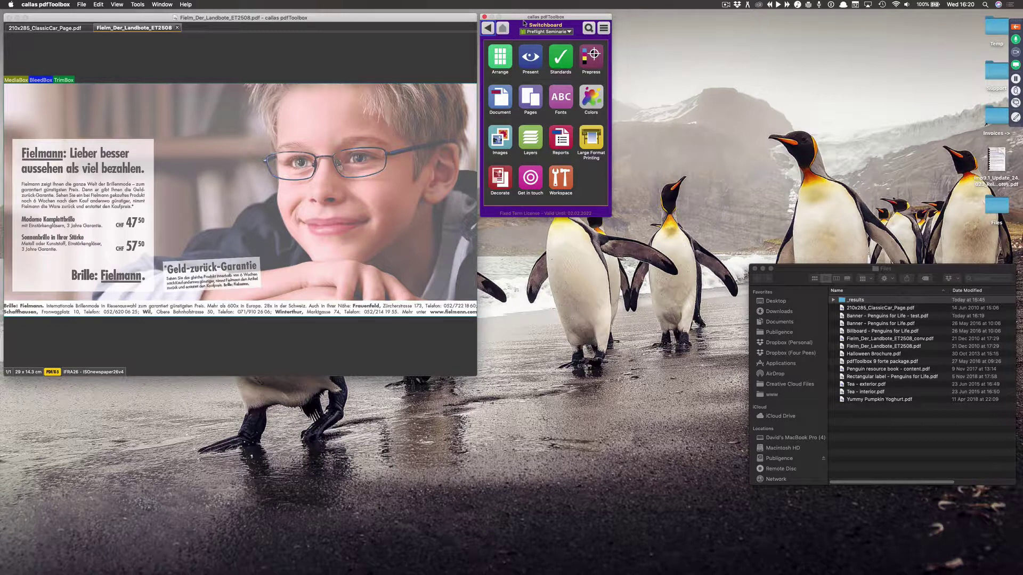
# Examine the quality options of the Prepress group's Flatten transparency function, leaving Low resolution selected
pyautogui.click(597, 65)
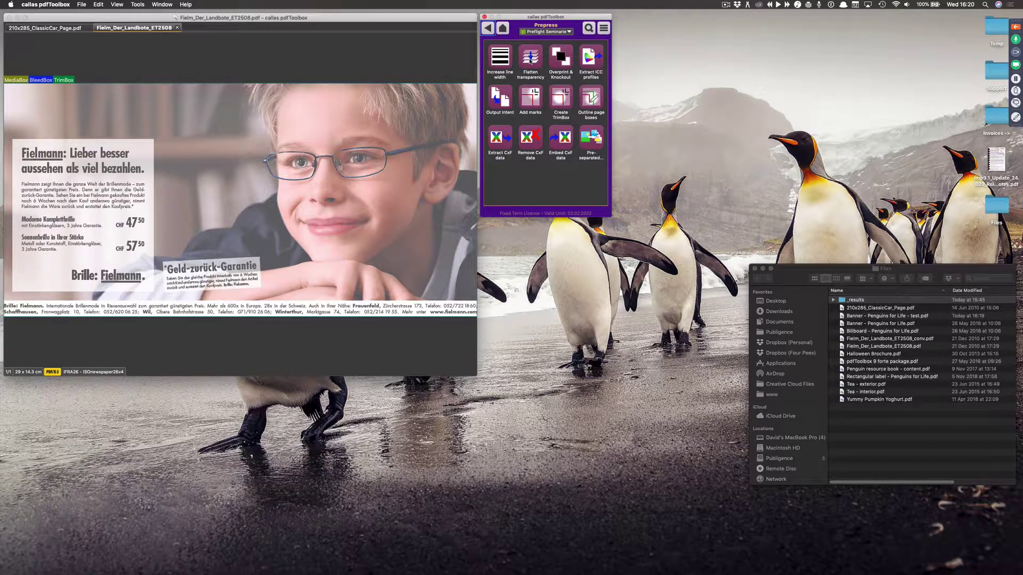
pyautogui.click(530, 60)
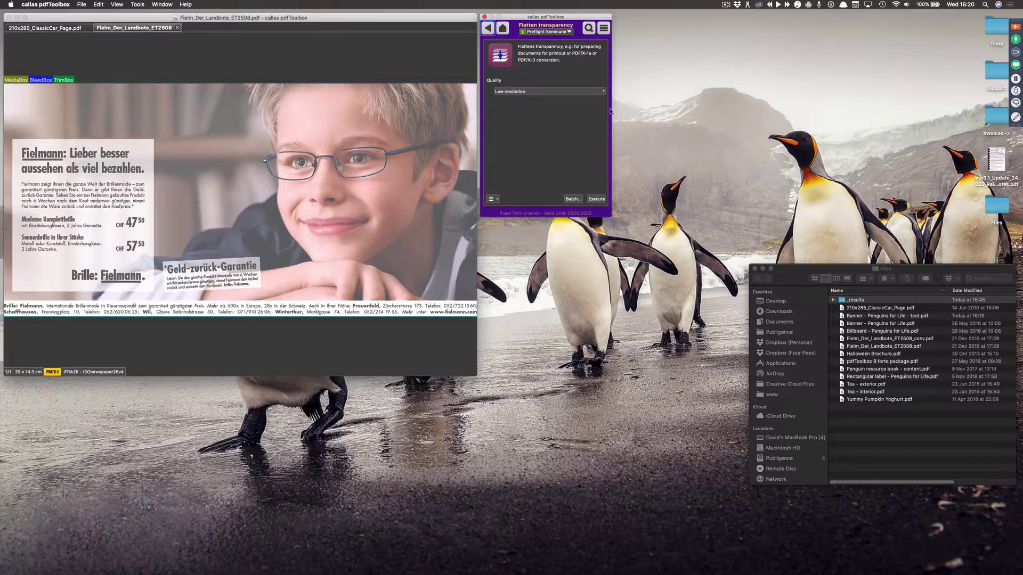
pyautogui.click(604, 92)
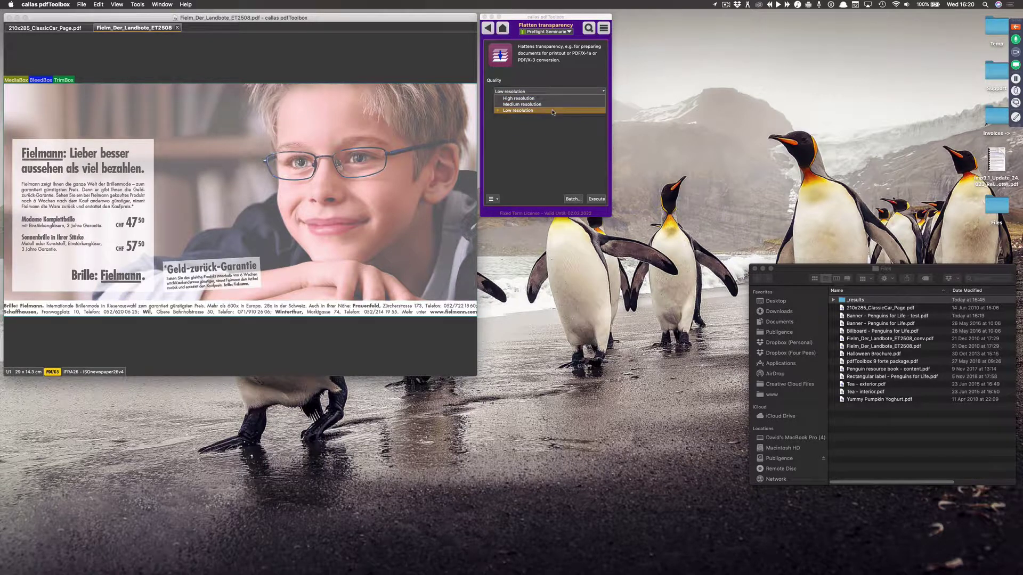
pyautogui.click(552, 81)
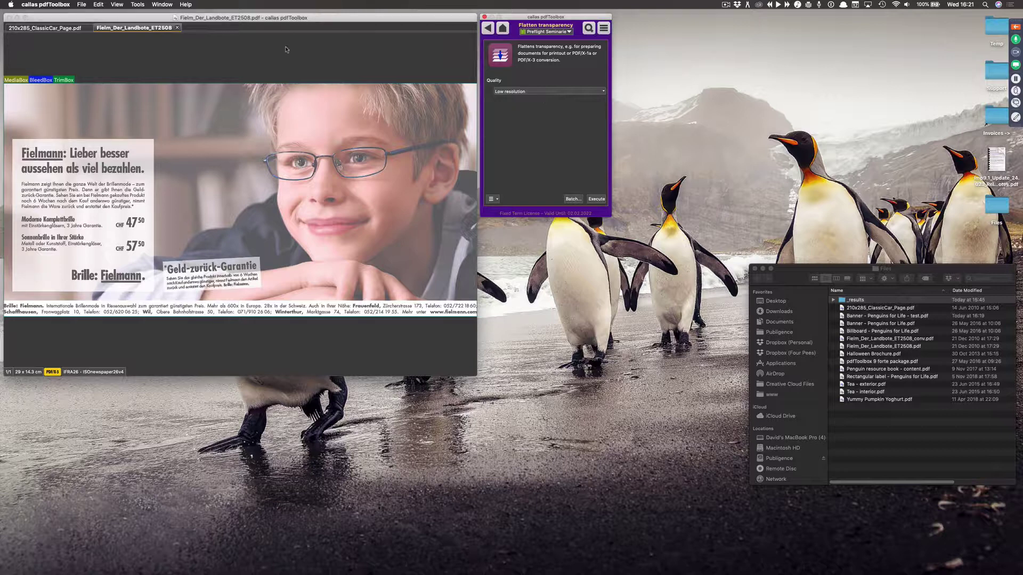
# Open the Profiles window, look through the Checks and Fixups libraries, and return to the Profiles list
pyautogui.click(137, 5)
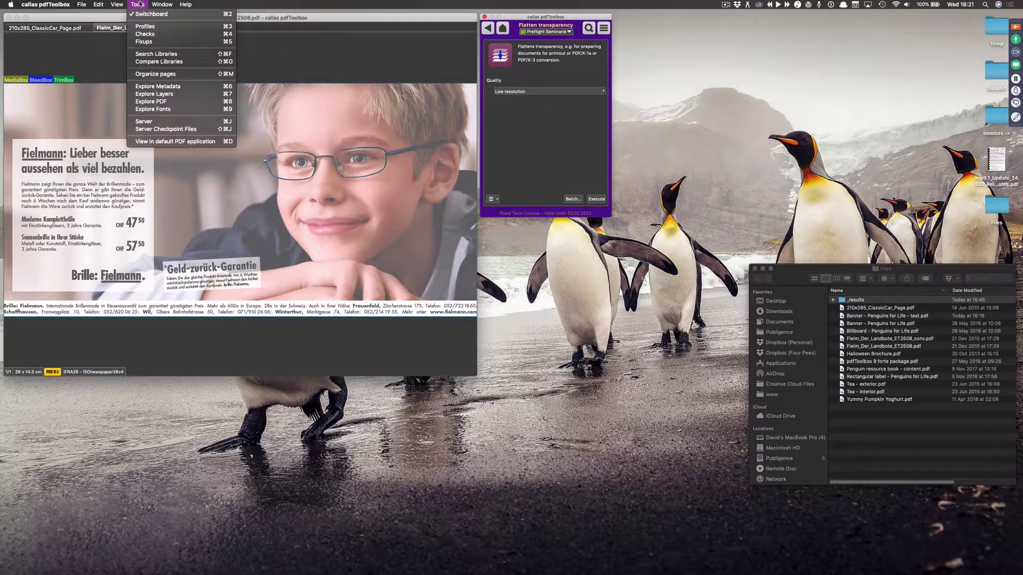
pyautogui.click(142, 26)
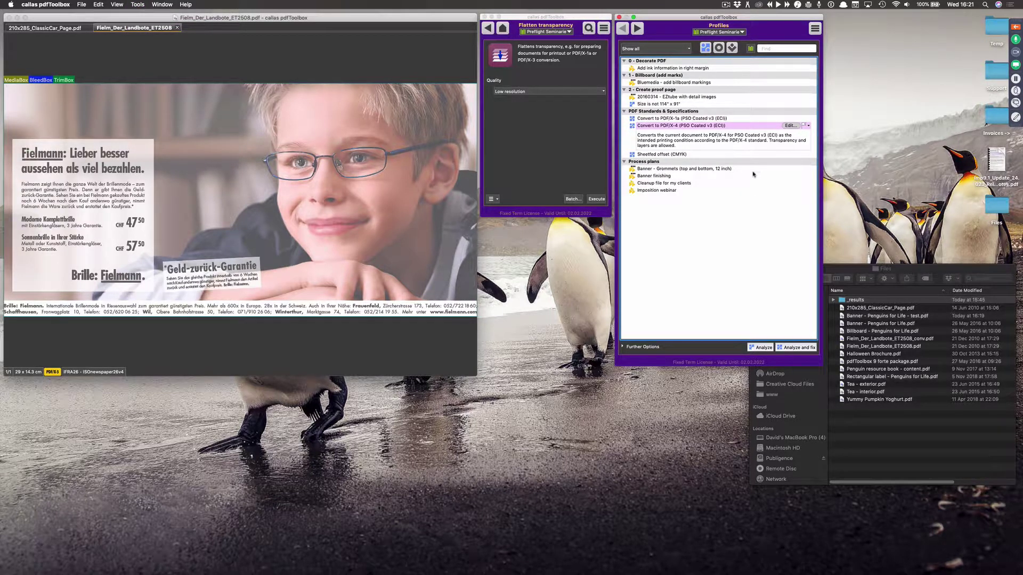
pyautogui.click(719, 48)
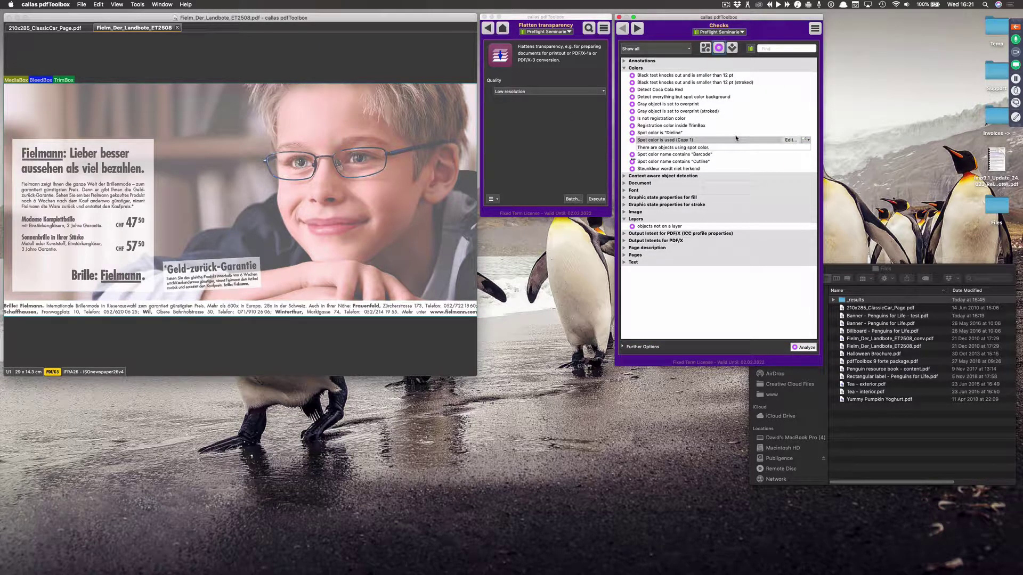
pyautogui.click(732, 48)
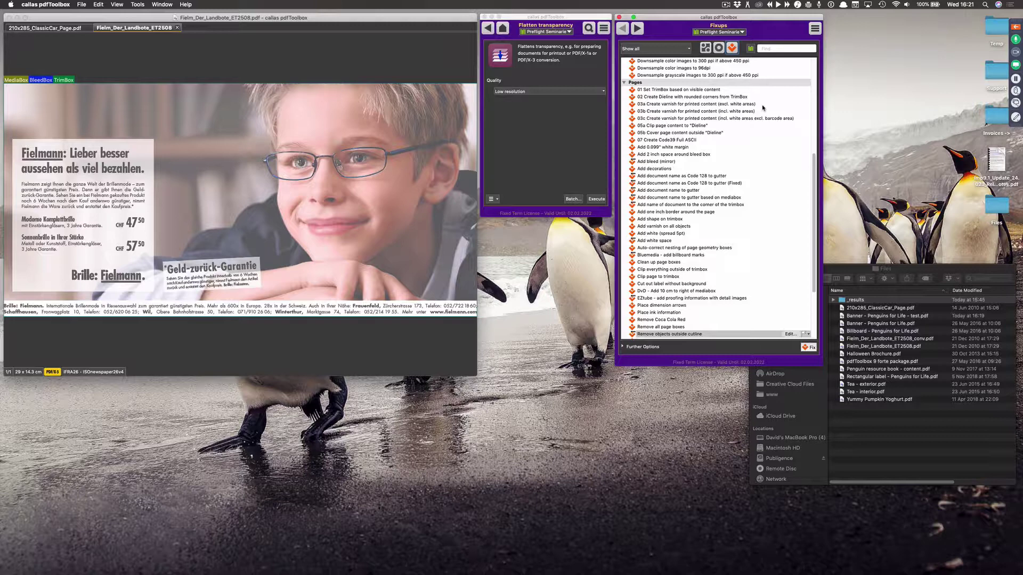
pyautogui.click(706, 48)
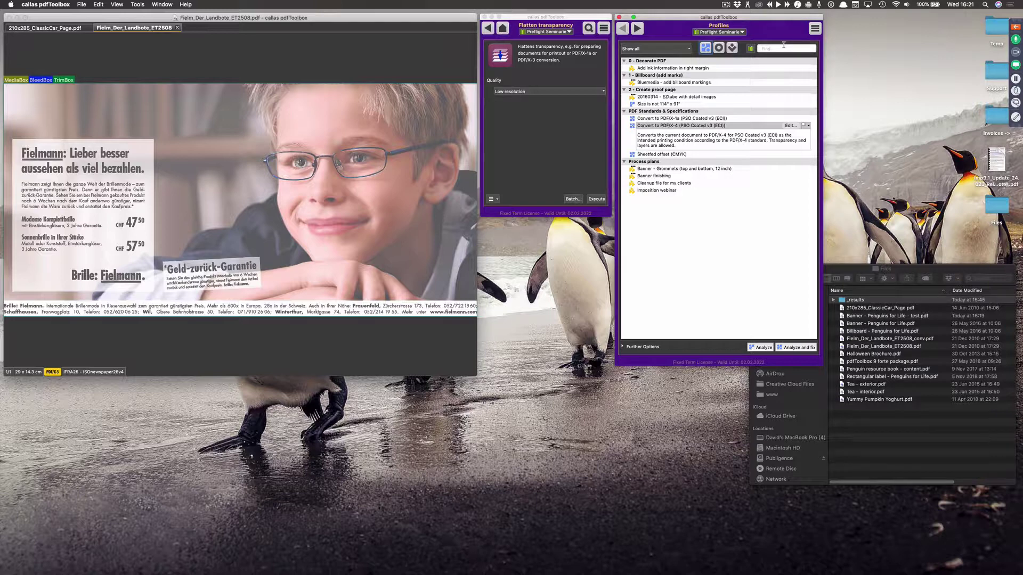
# Examine the list of available profile libraries
pyautogui.click(741, 33)
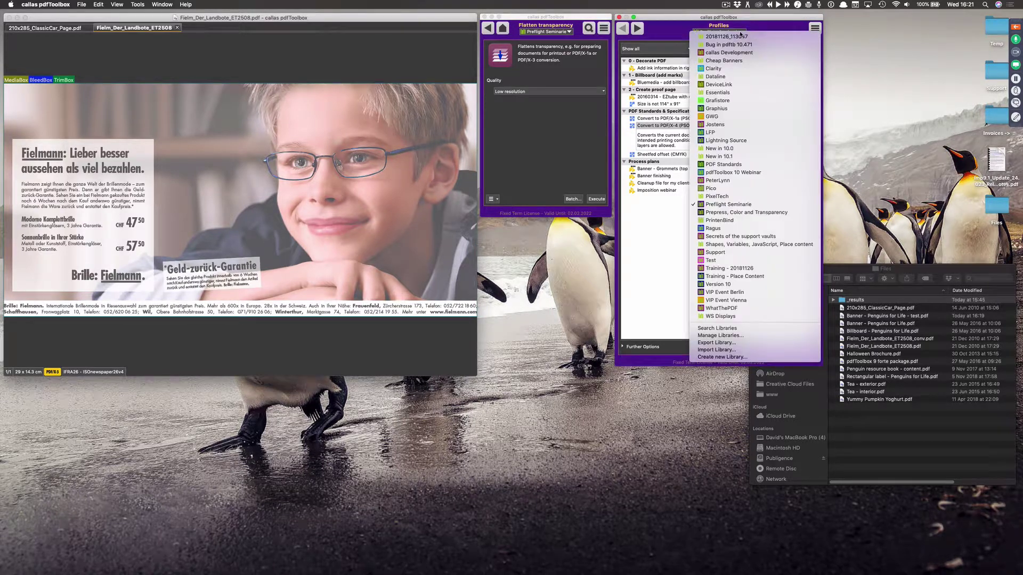
pyautogui.click(738, 30)
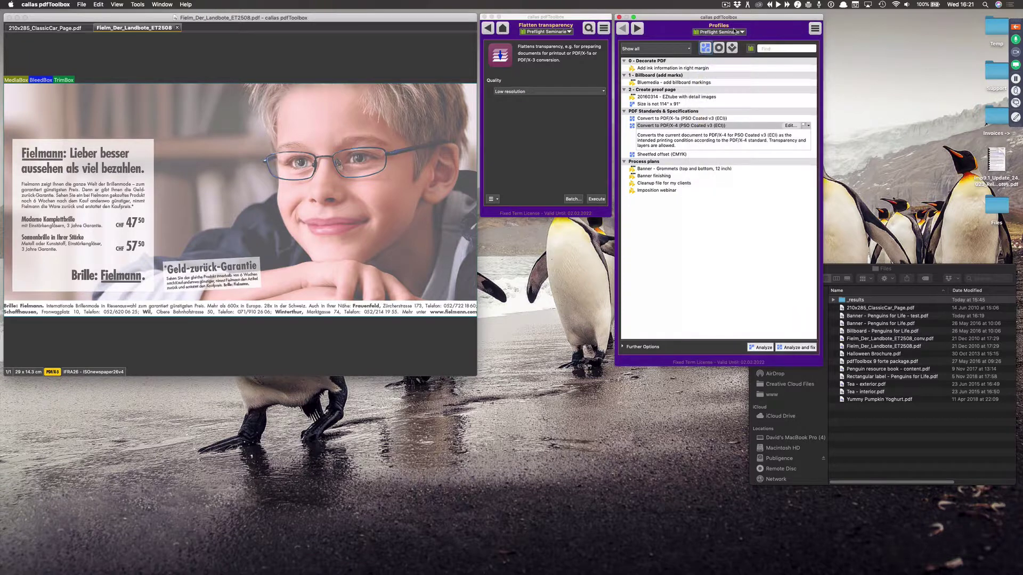
pyautogui.click(748, 32)
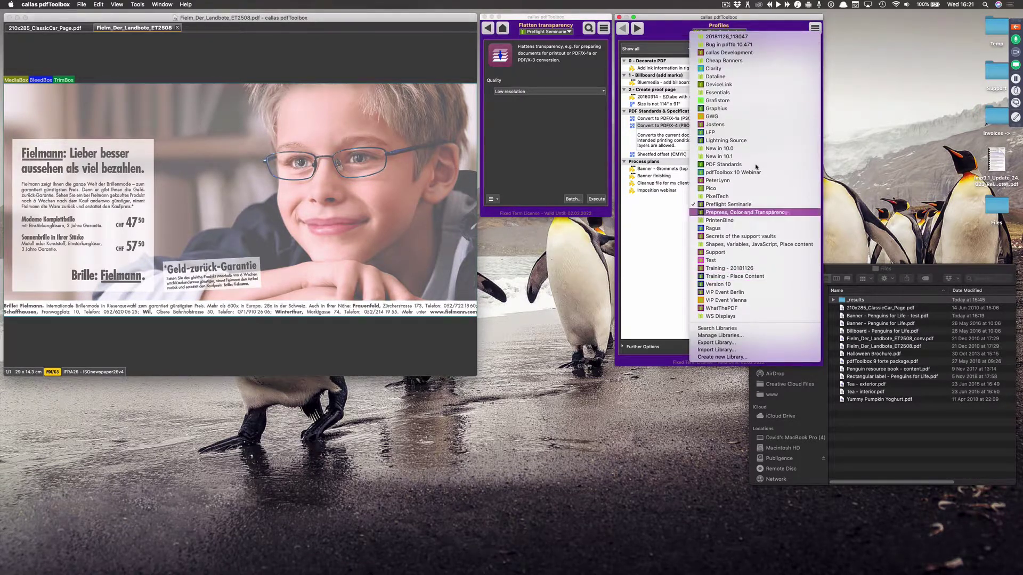
pyautogui.click(777, 28)
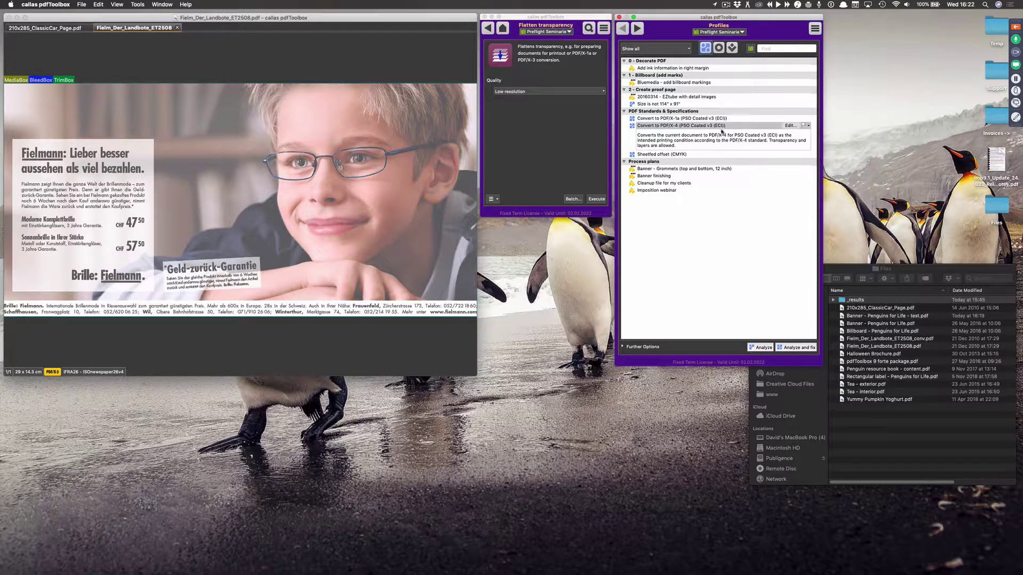
# Analyze 210x285_ClassicCar_Page.pdf with the Convert to PDF/X-1a (PSO Coated v3 (ECI)) profile and return to the Profiles list
pyautogui.click(669, 120)
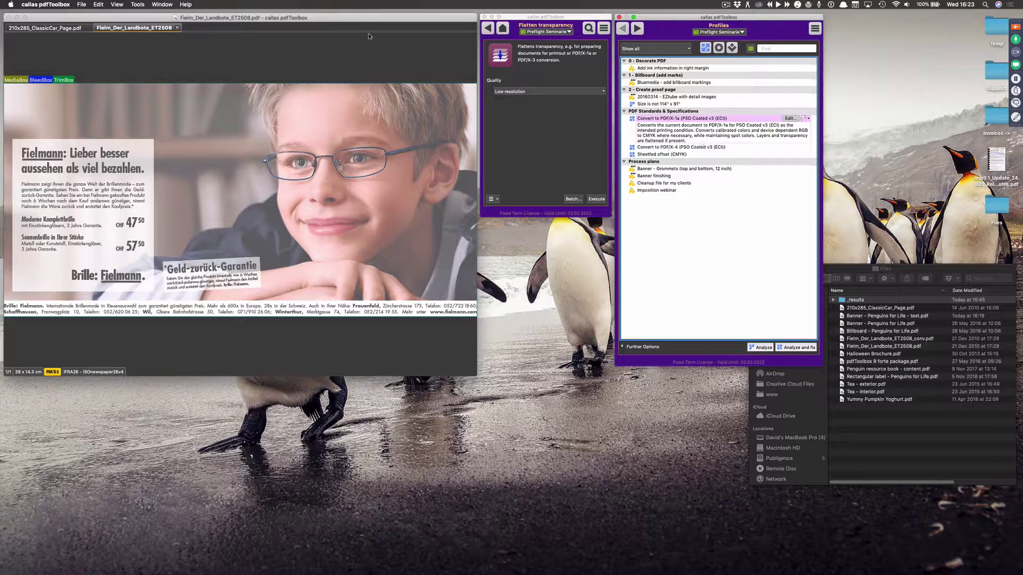
pyautogui.click(67, 28)
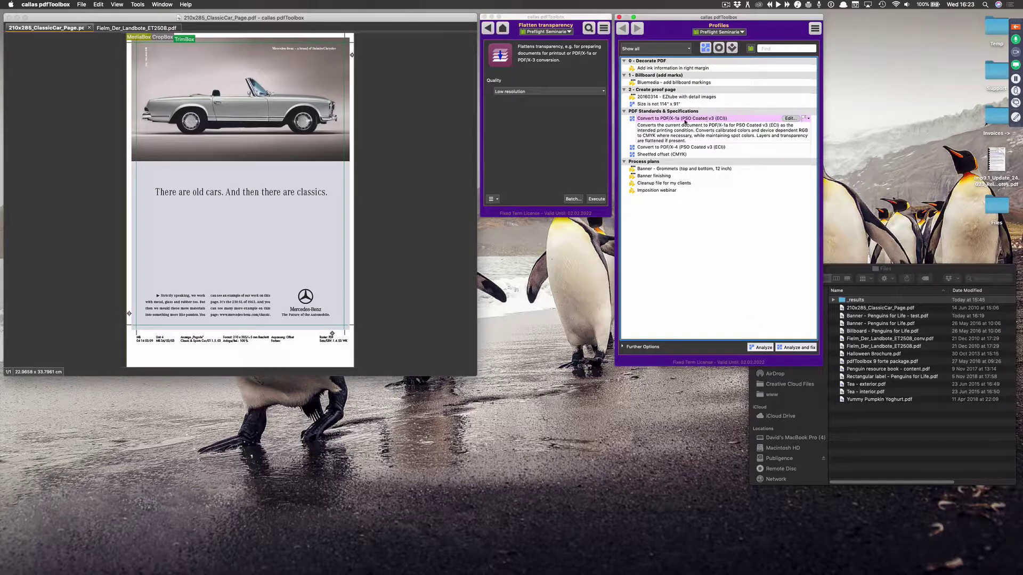
pyautogui.click(760, 348)
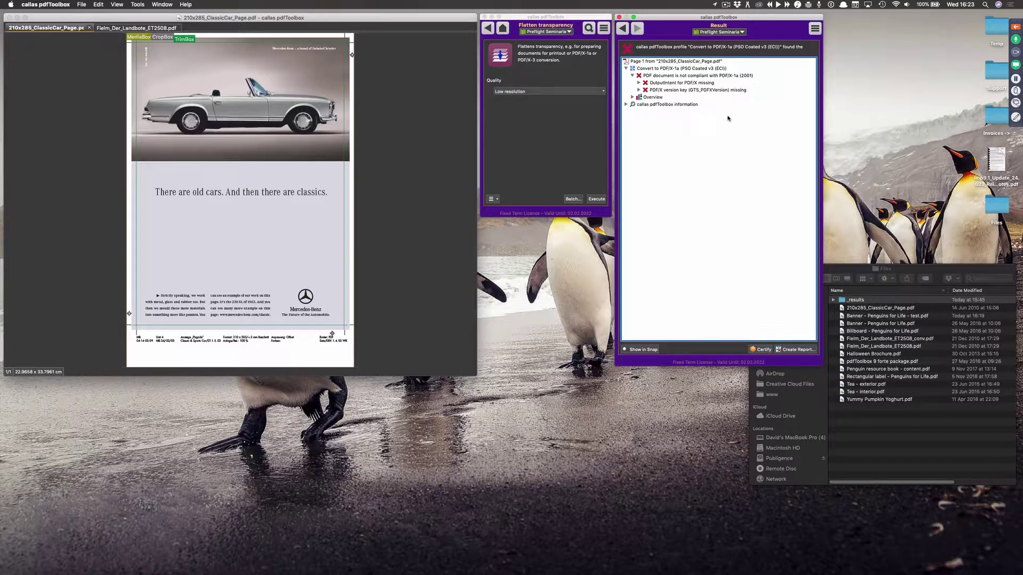
pyautogui.click(627, 32)
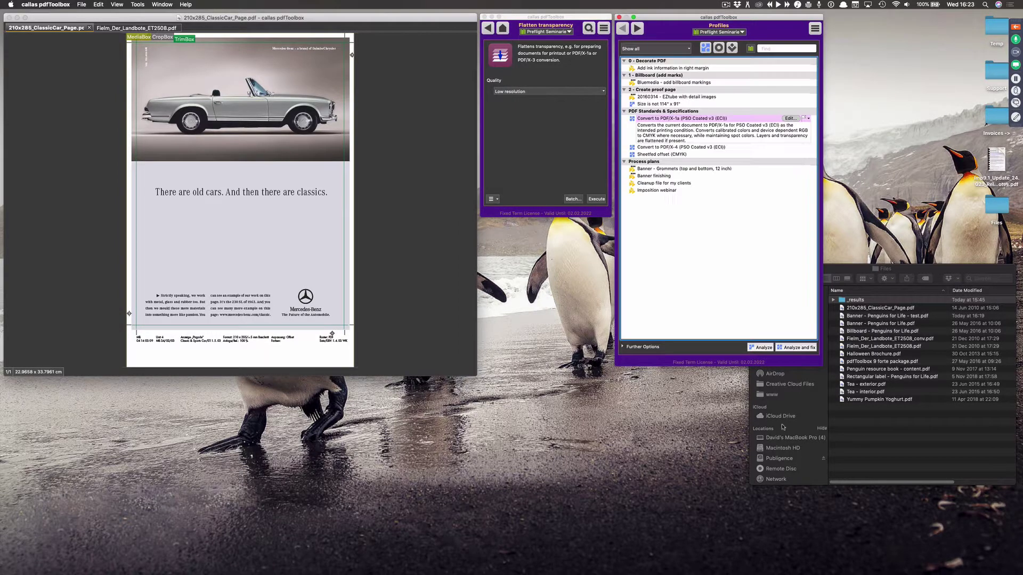
# Fix the classic car page with the PDF/X-1a profile and save it as 210x285_ClassicCar_Page - test.pdf
pyautogui.click(799, 350)
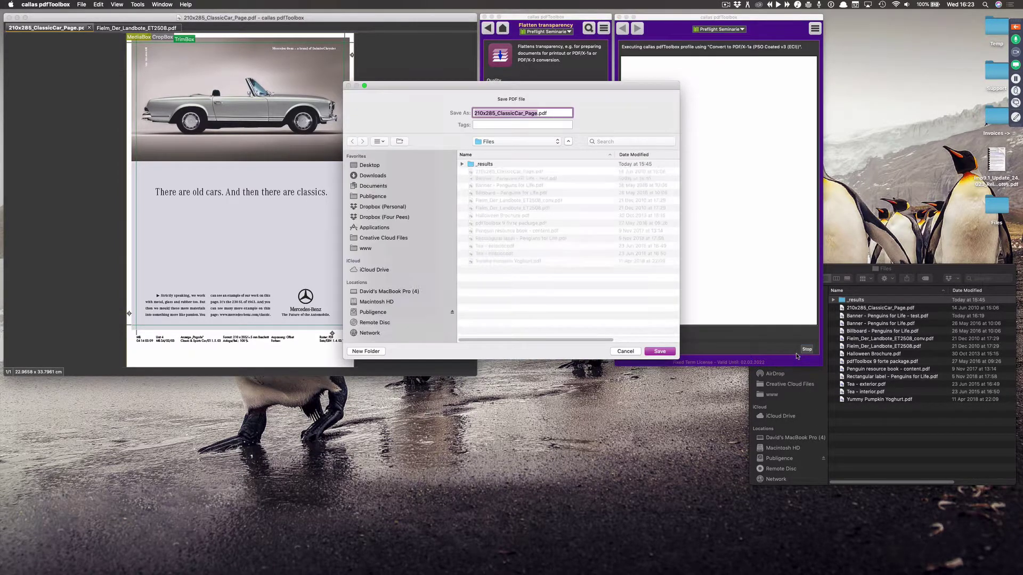
pyautogui.press('Right')
pyautogui.write('- test')
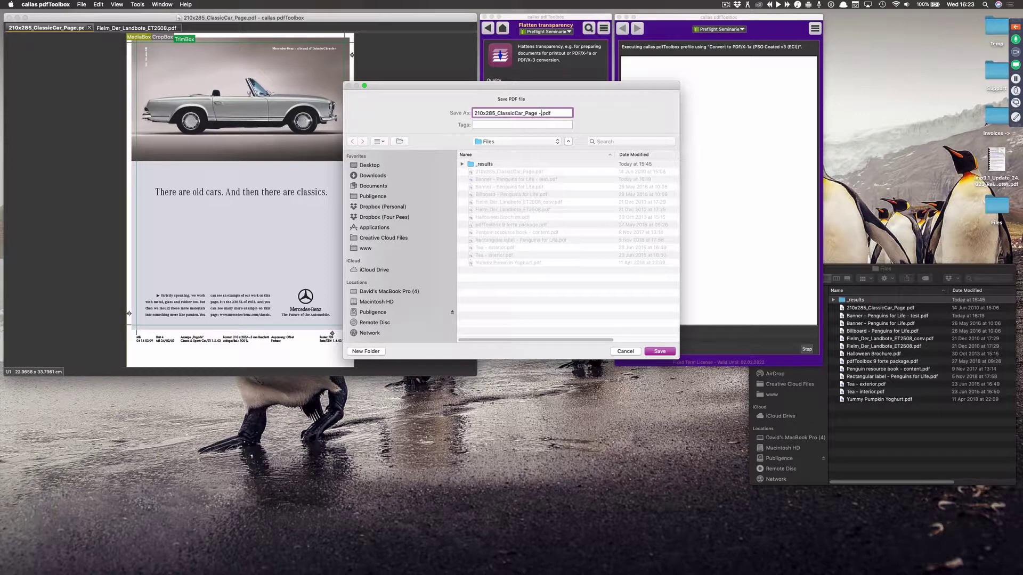
pyautogui.press('Return')
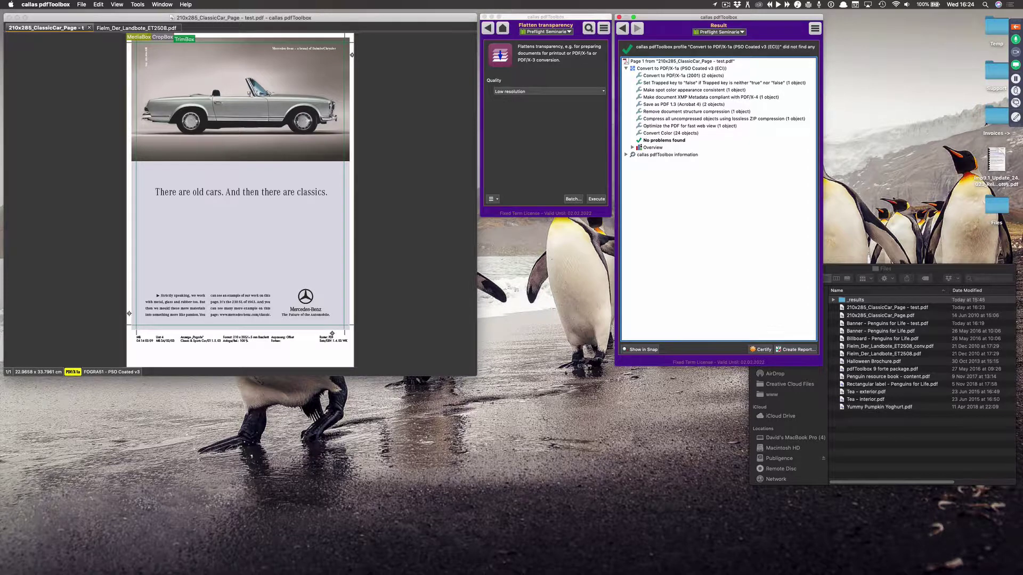
# Create a report of the PDF/X-1a conversion as PDF report (Custom) with the Overview template, saved under the suggested name
pyautogui.click(801, 350)
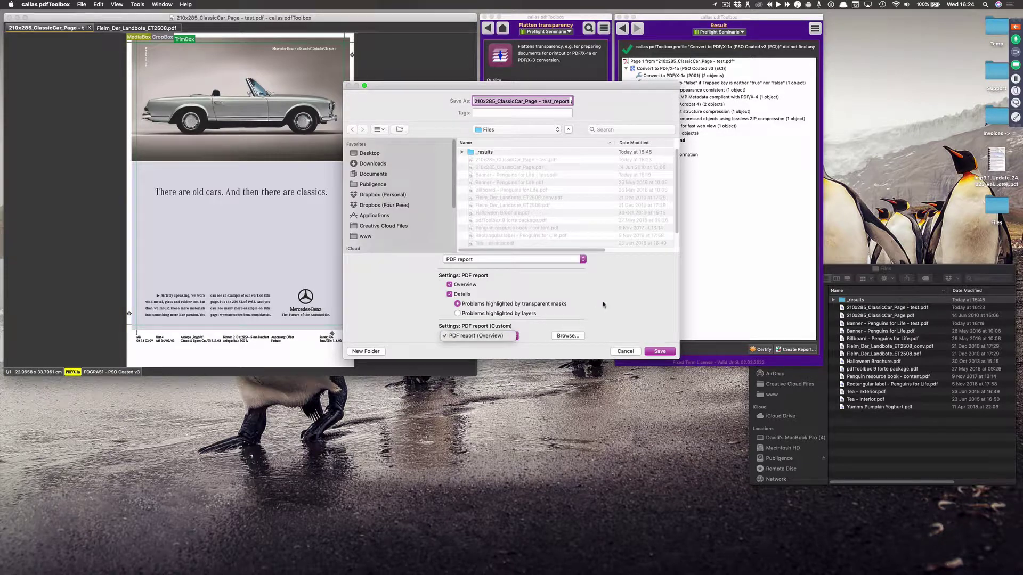
pyautogui.click(541, 260)
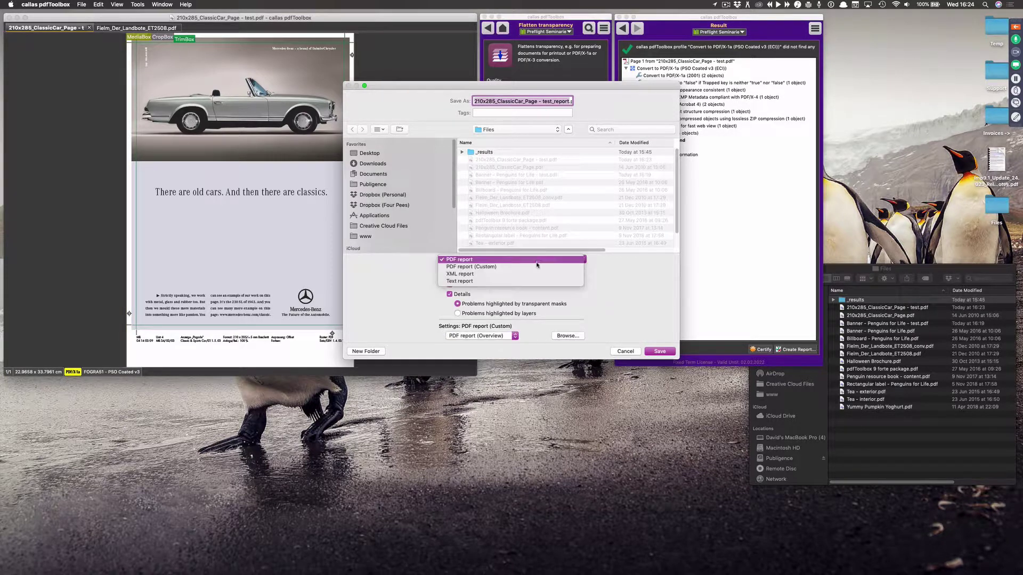
pyautogui.click(539, 267)
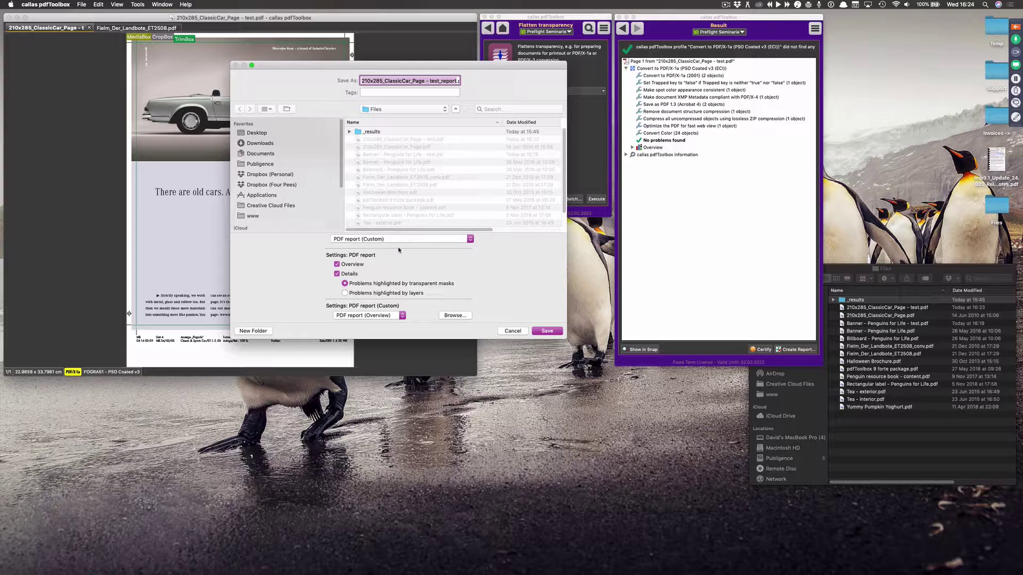
pyautogui.click(423, 239)
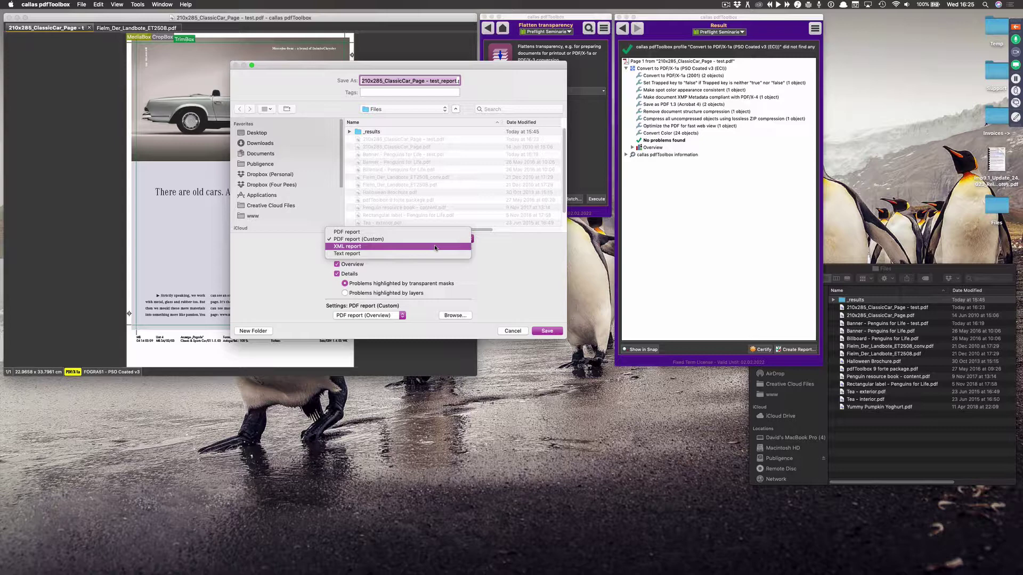
pyautogui.click(435, 240)
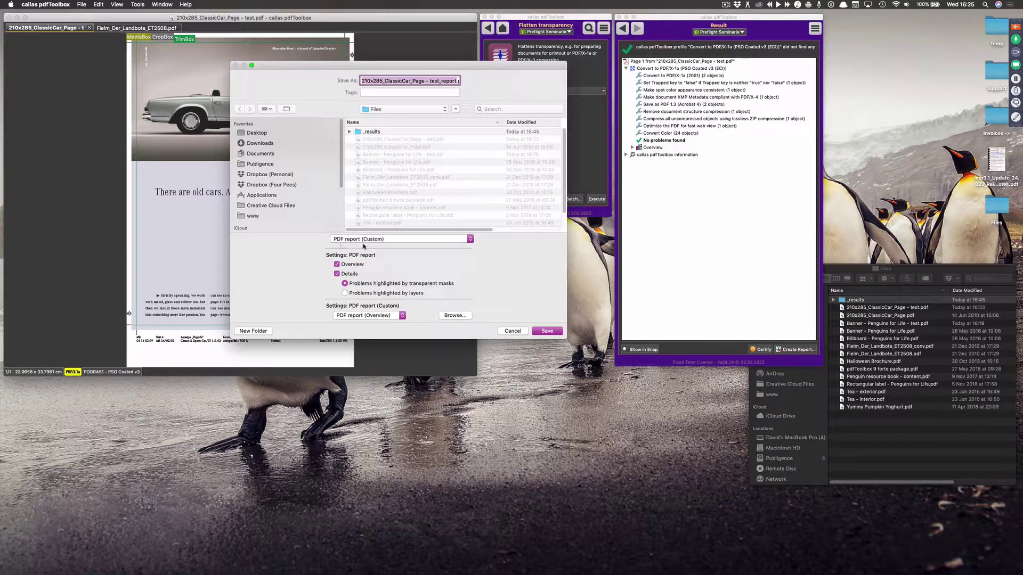
pyautogui.click(545, 331)
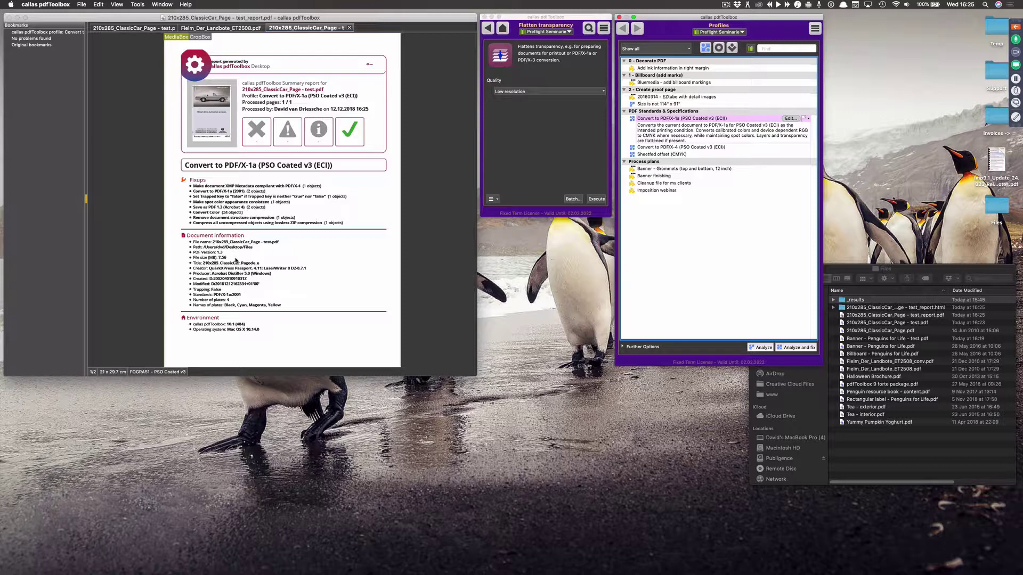
# Review both pages of the conversion report and close it
pyautogui.scroll(-3, 236, 260)
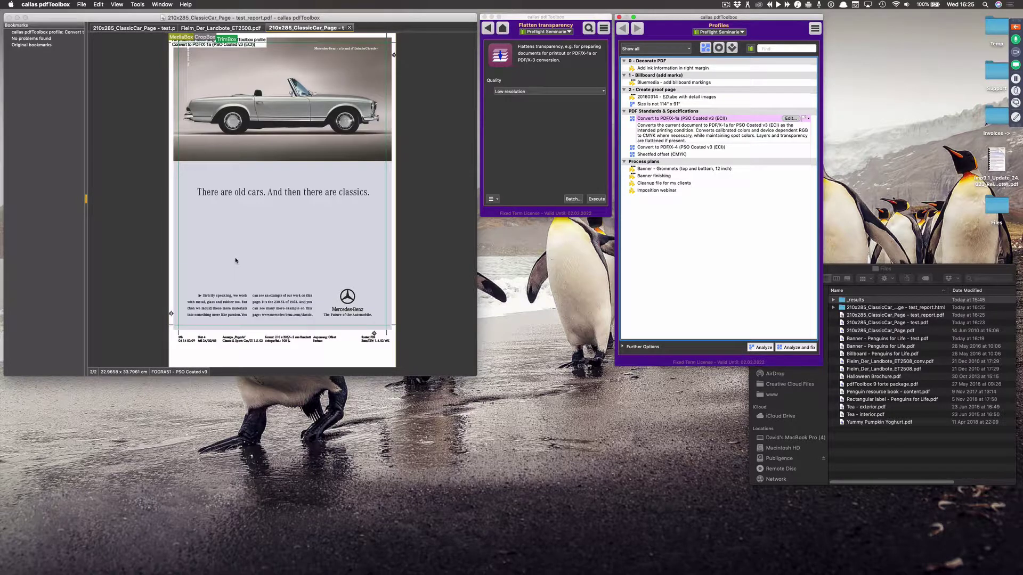
pyautogui.scroll(3, 236, 260)
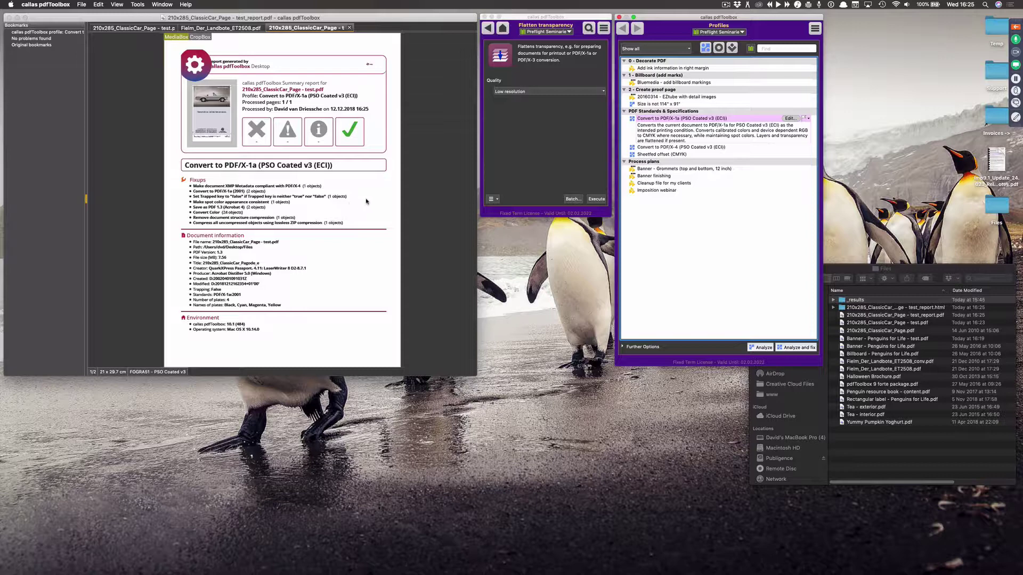
pyautogui.click(350, 28)
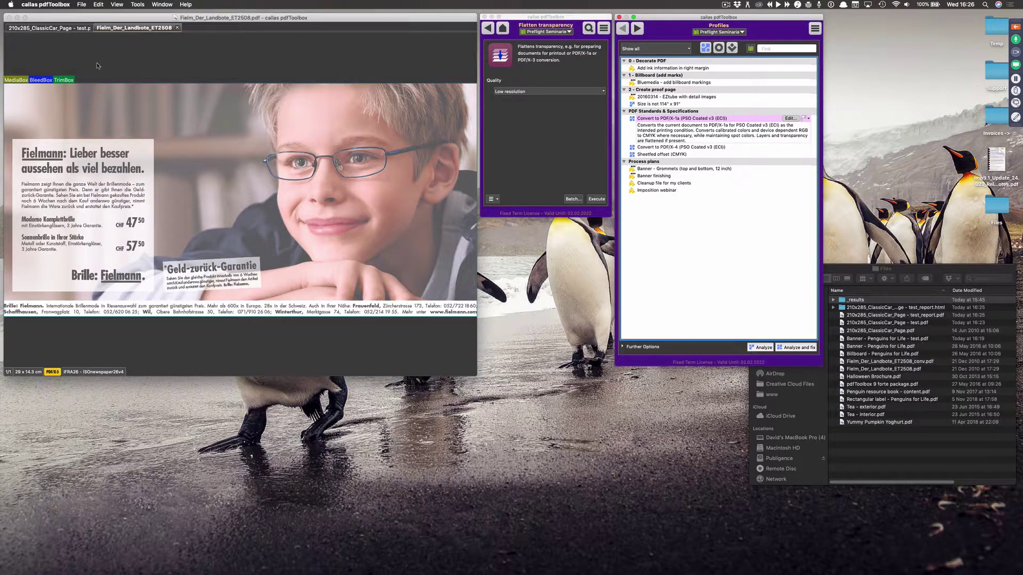
# Convert 210x285_ClassicCar_Page - test.pdf to PDF/X-4 (PSO Coated v3 (ECI)), overwriting the file, and return to the Profiles list
pyautogui.hotkey('ctrl', 'shift', 'Tab')
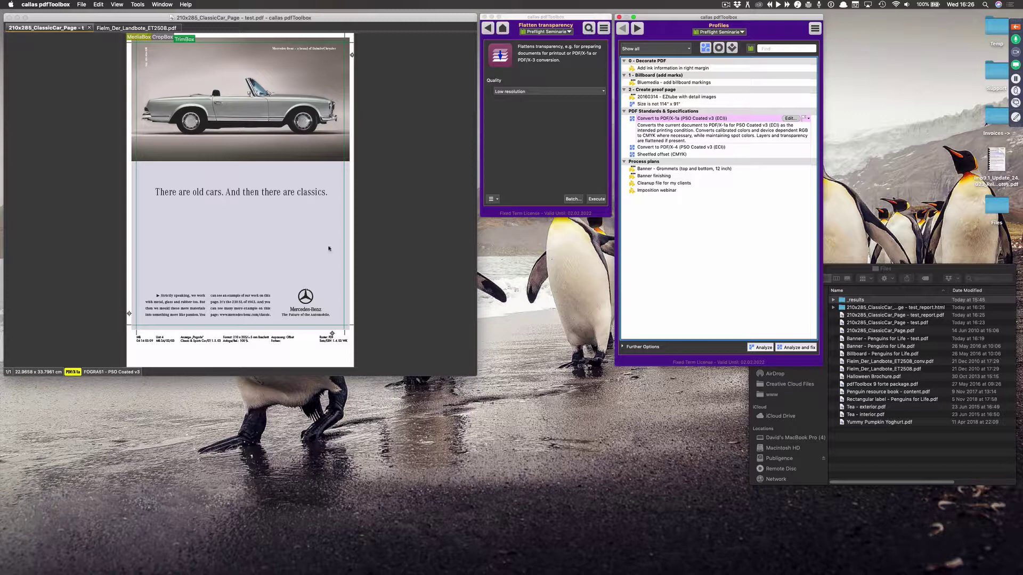
pyautogui.click(681, 147)
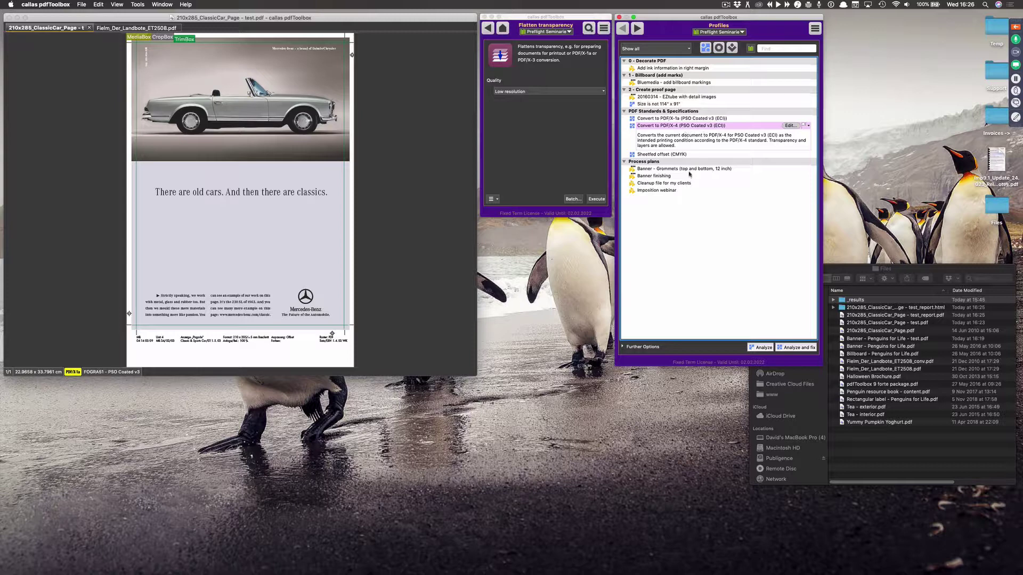
pyautogui.click(795, 348)
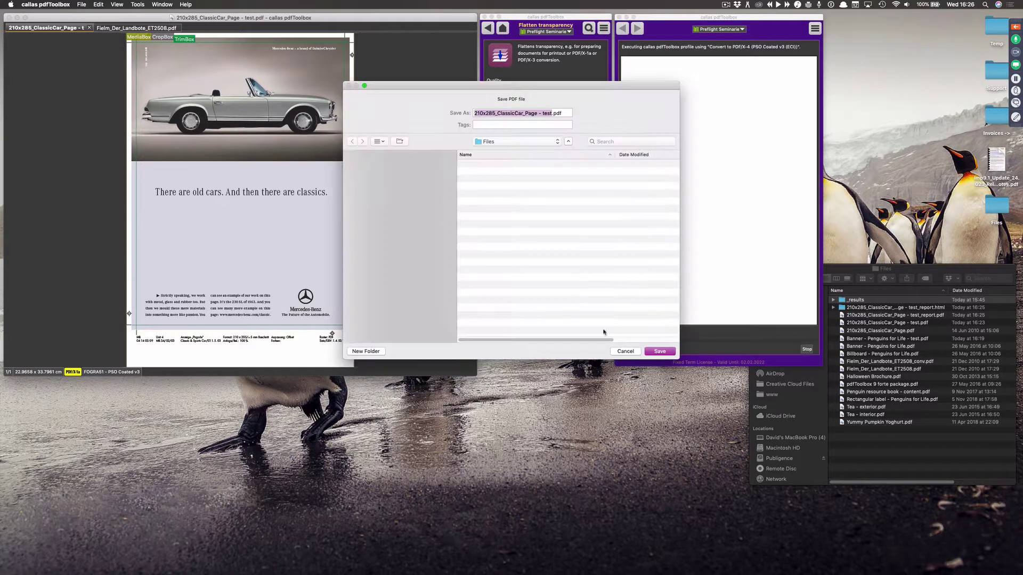
pyautogui.click(661, 352)
pyautogui.click(568, 138)
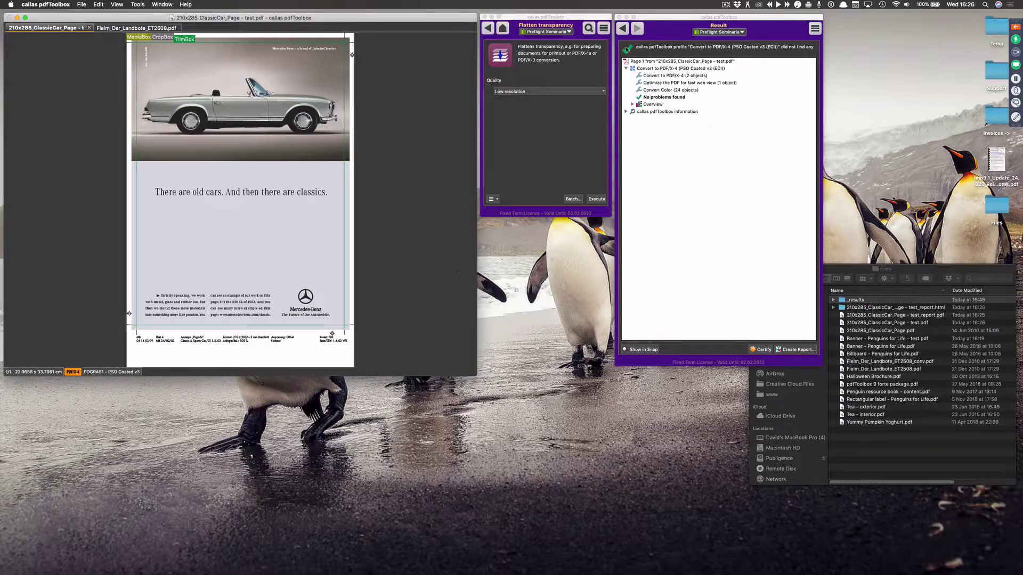
pyautogui.click(623, 29)
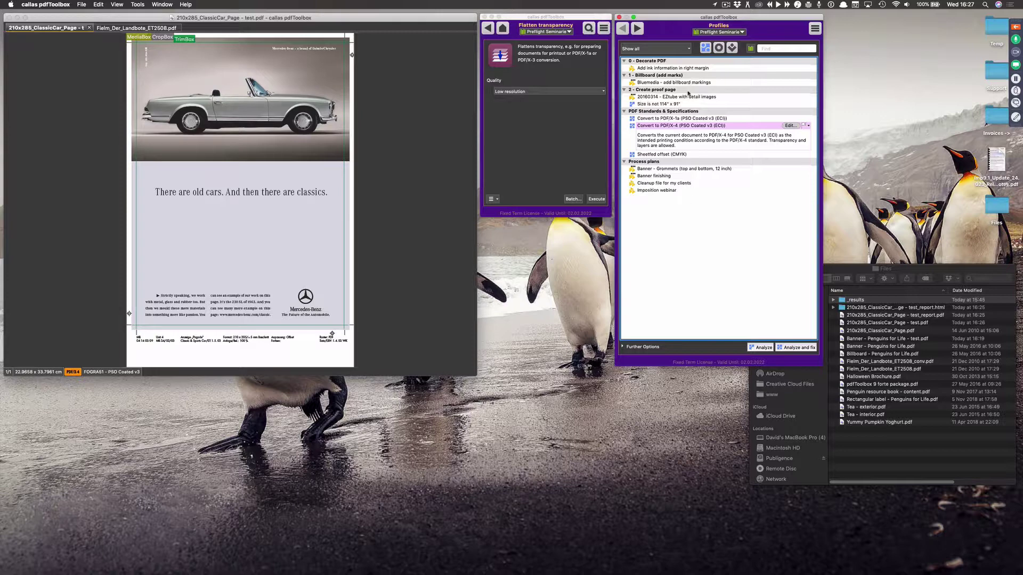
# Examine the PDF/X and Prepress profile groups in the Prepress, Color and Transparency library, and return to the Preflight Seminarie library
pyautogui.click(742, 32)
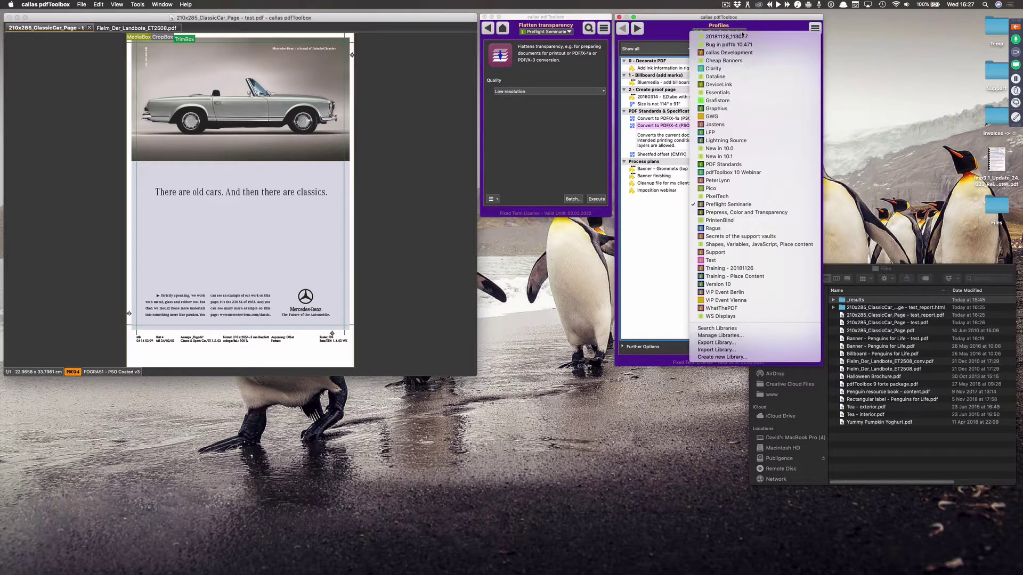
pyautogui.click(745, 213)
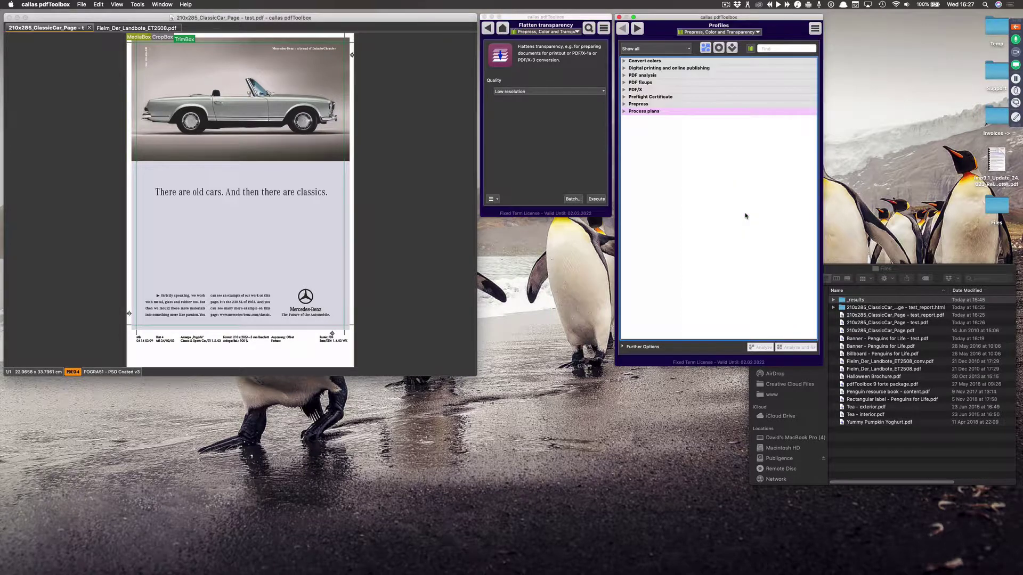
pyautogui.click(628, 90)
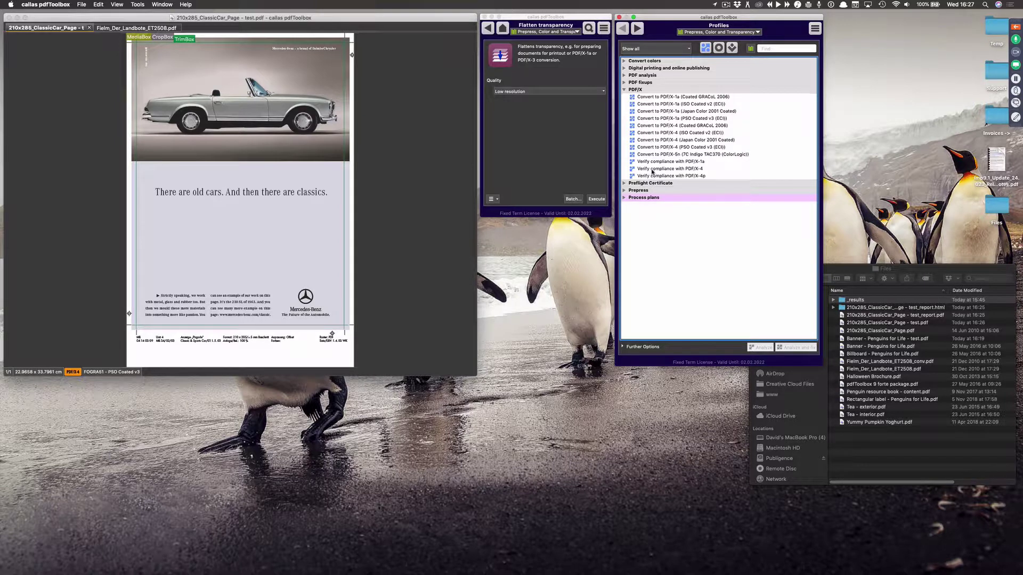
pyautogui.click(624, 191)
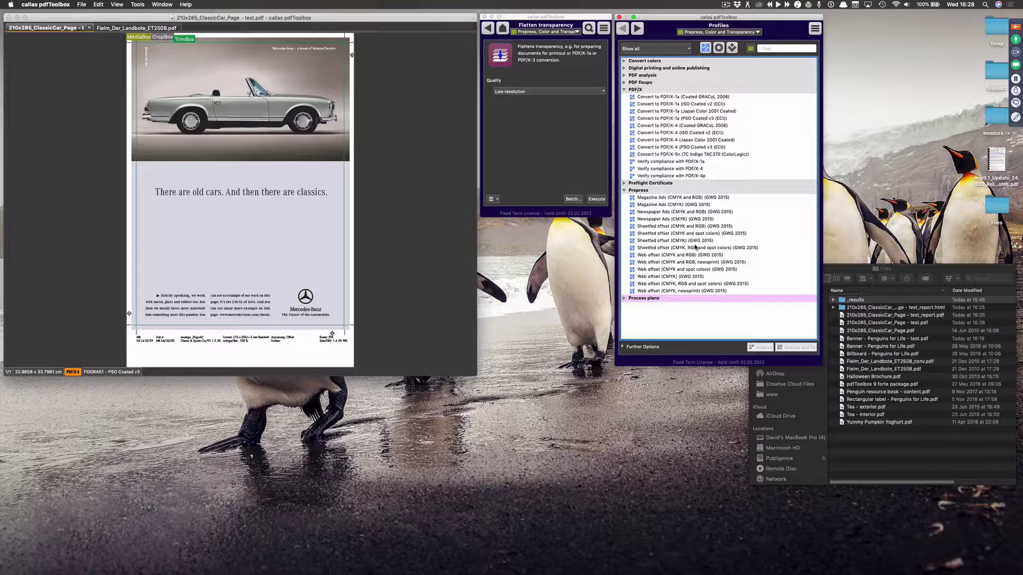
pyautogui.click(624, 90)
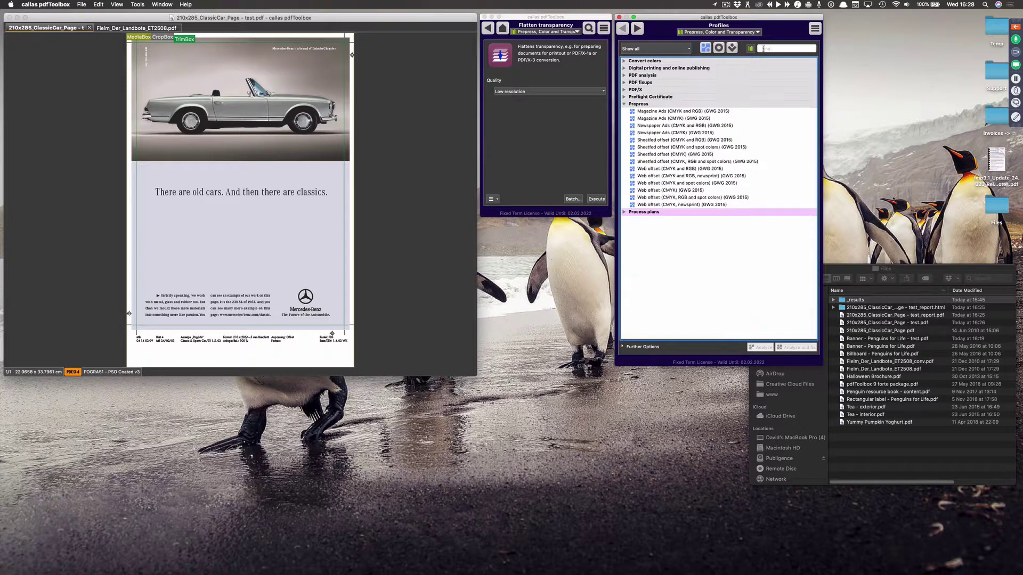
pyautogui.click(757, 33)
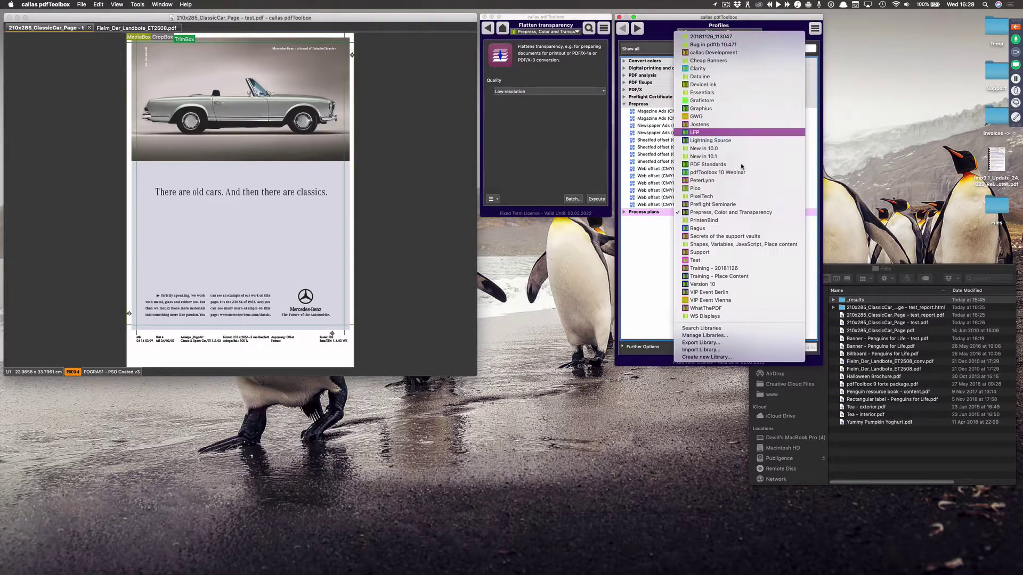
pyautogui.click(740, 208)
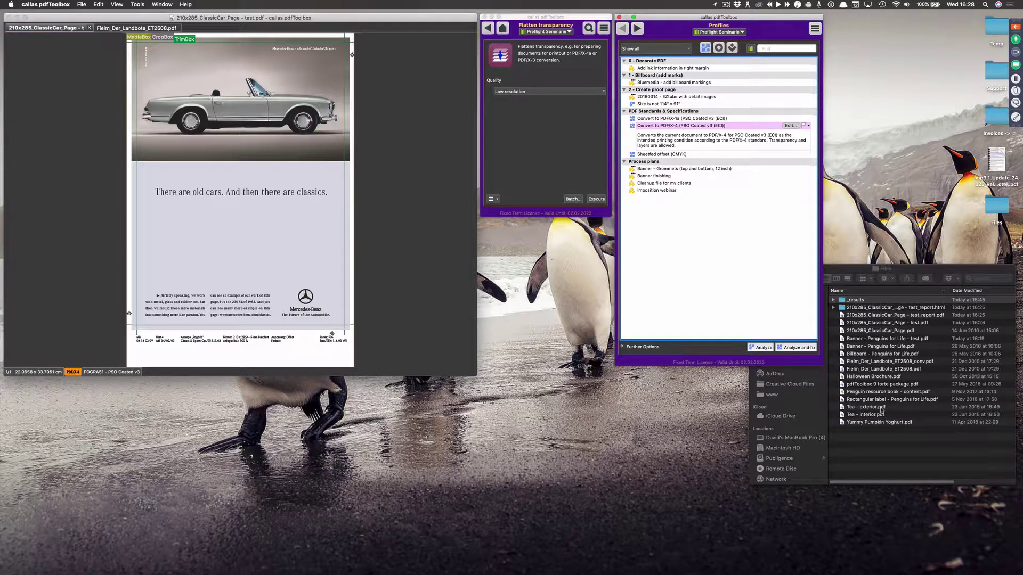
# Load Tea - exterior.pdf, run the Add ink information in right margin profile, and save it as Tea - exterior - test.pdf
pyautogui.moveTo(882, 409); pyautogui.dragTo(400, 195)
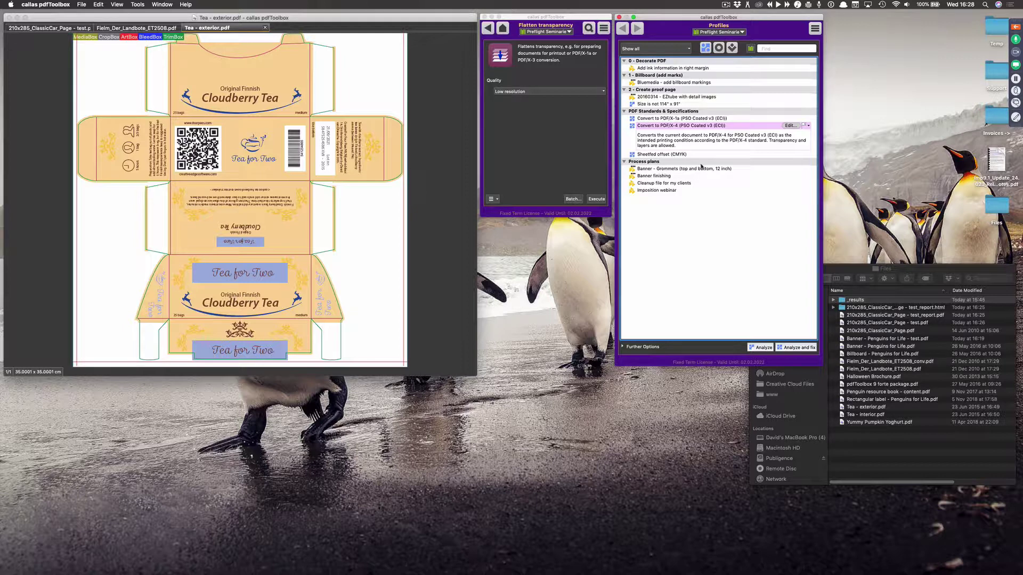
pyautogui.doubleClick(717, 68)
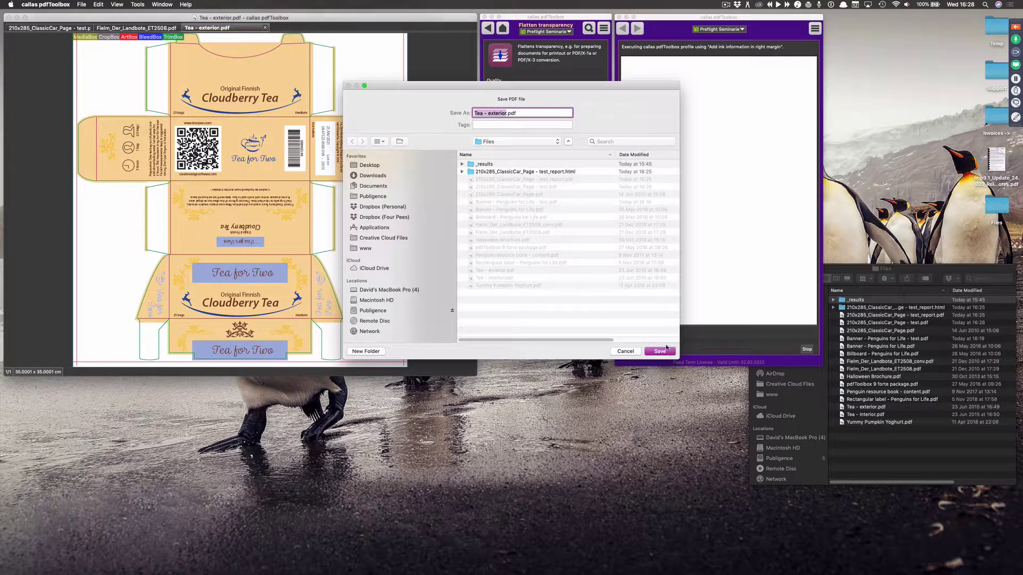
pyautogui.press('Right')
pyautogui.write('- test')
pyautogui.press('Return')
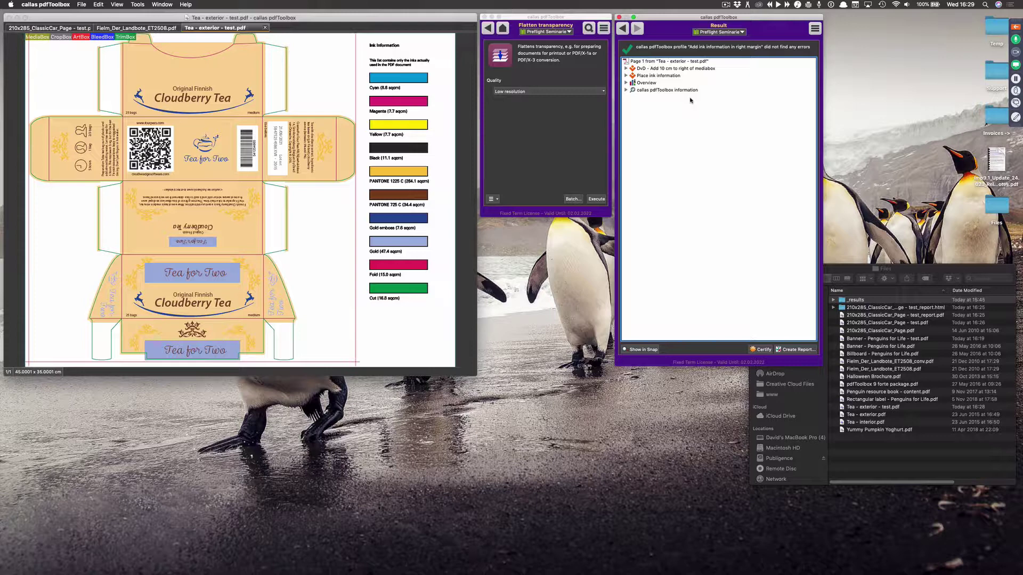
# Review the two applied fixups in the ink information result, and close Tea - exterior - test.pdf
pyautogui.click(639, 70)
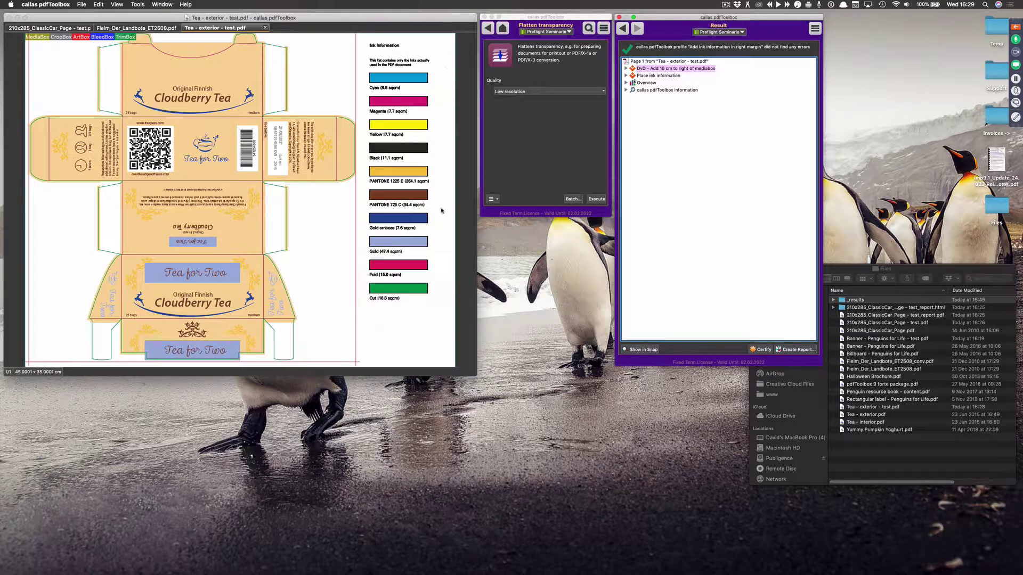
pyautogui.click(662, 75)
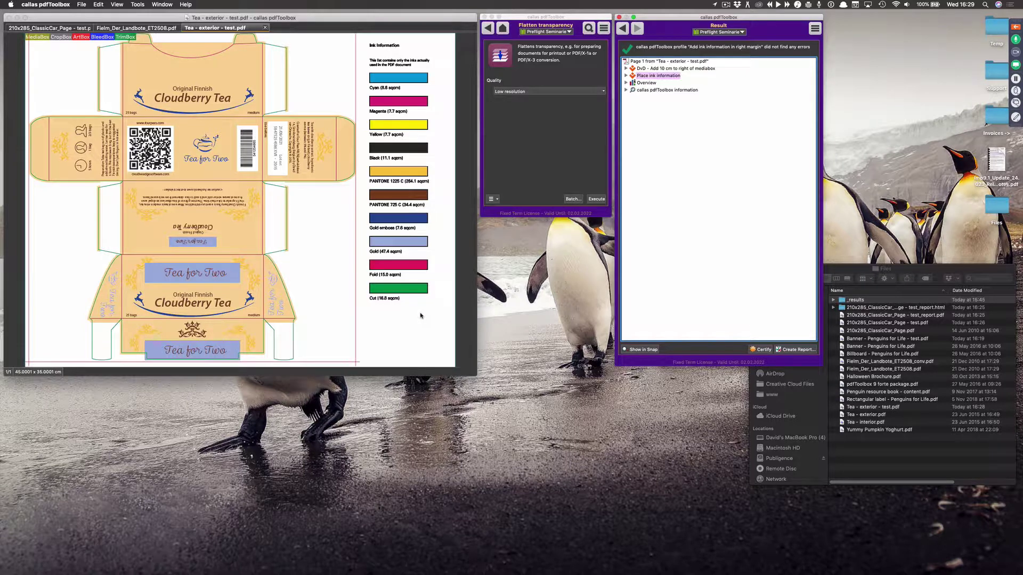
pyautogui.click(270, 40)
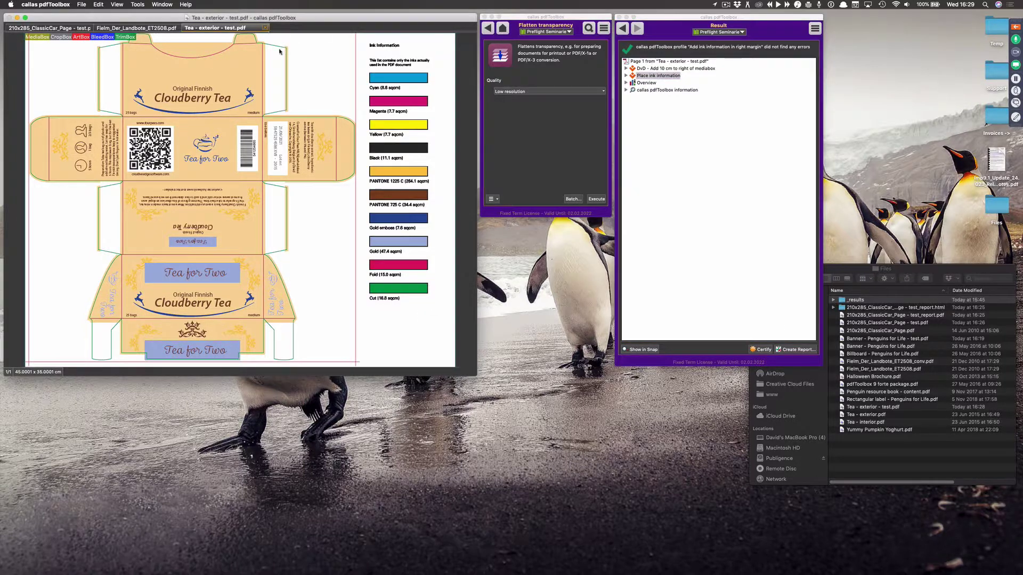
pyautogui.click(68, 29)
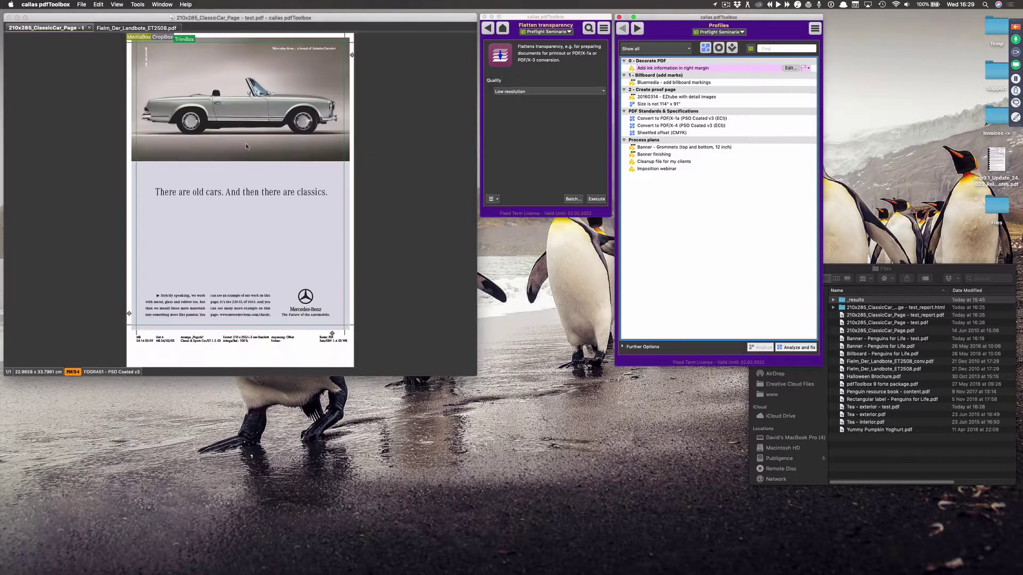
# Run the fixup Add document name as Code 128 to gutter on 210x285_ClassicCar_Page - test.pdf, overwriting the file, and inspect the barcode in the Loupe
pyautogui.click(732, 48)
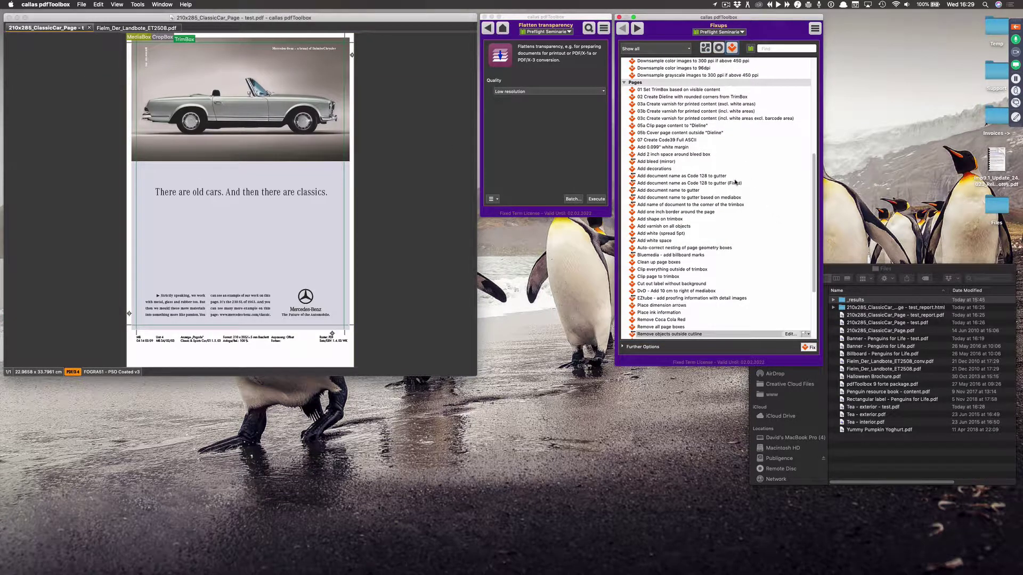
pyautogui.click(722, 176)
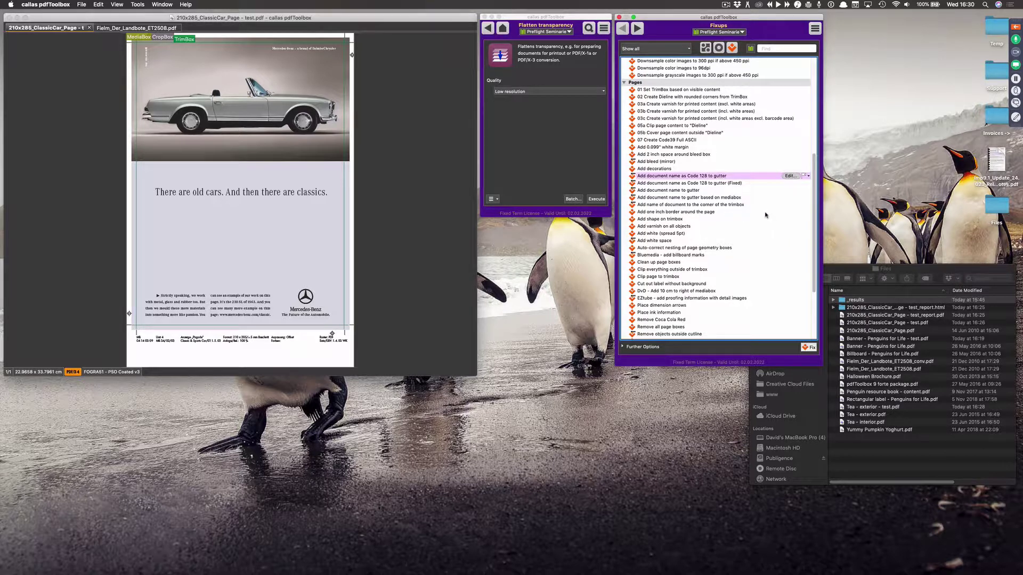
pyautogui.click(809, 347)
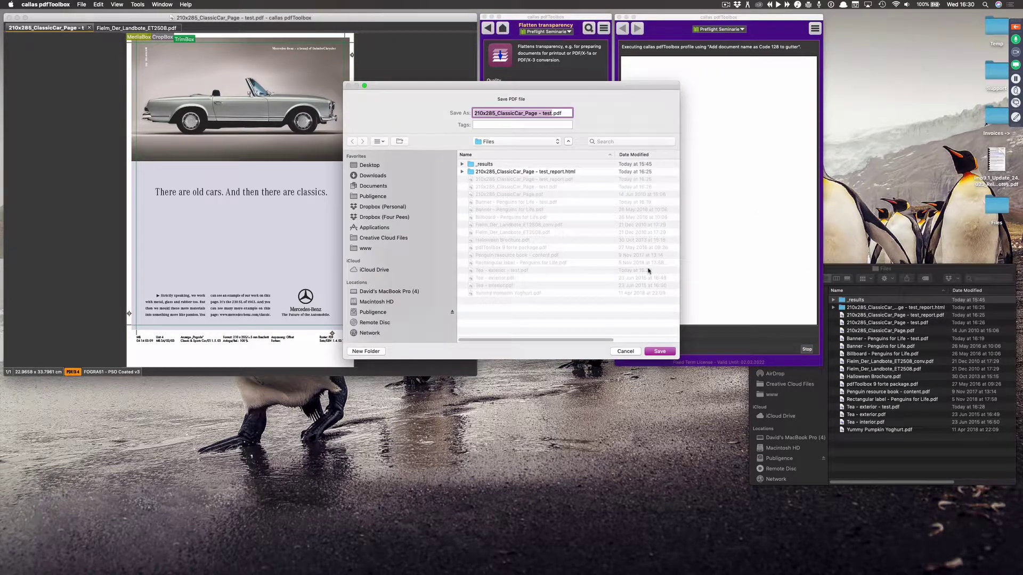
pyautogui.press('Return')
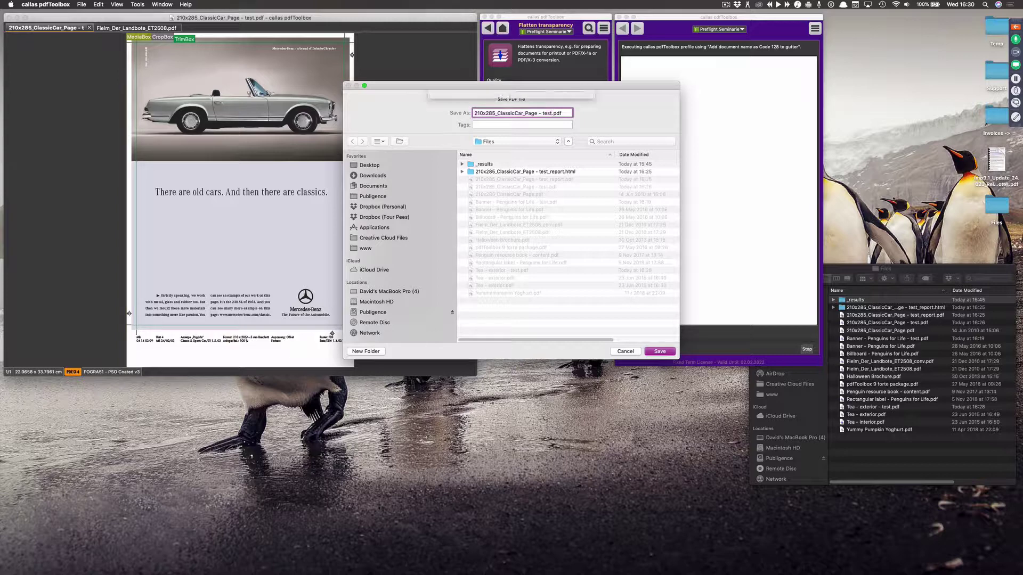
pyautogui.click(571, 139)
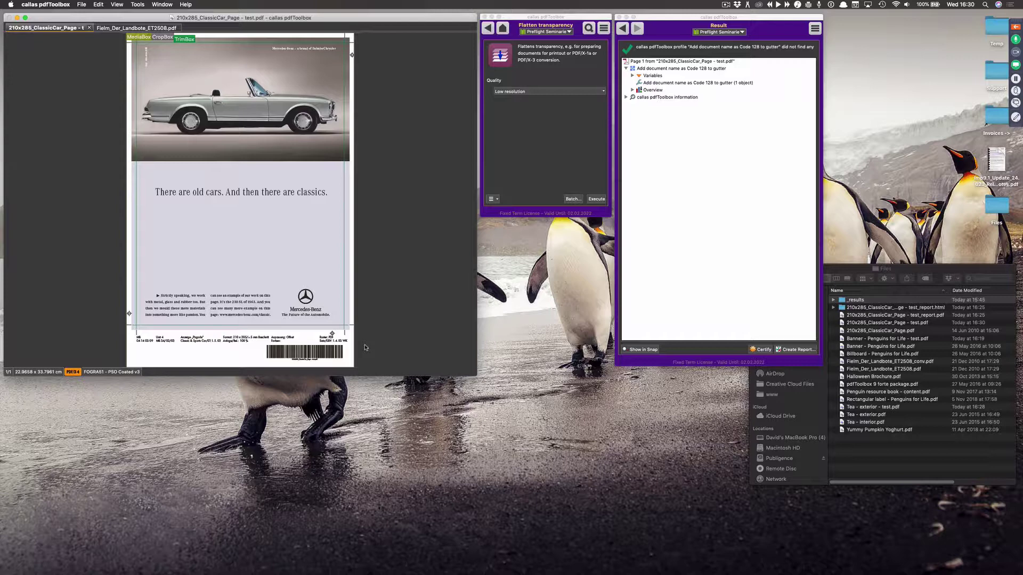
pyautogui.moveTo(259, 334); pyautogui.dragTo(359, 371)
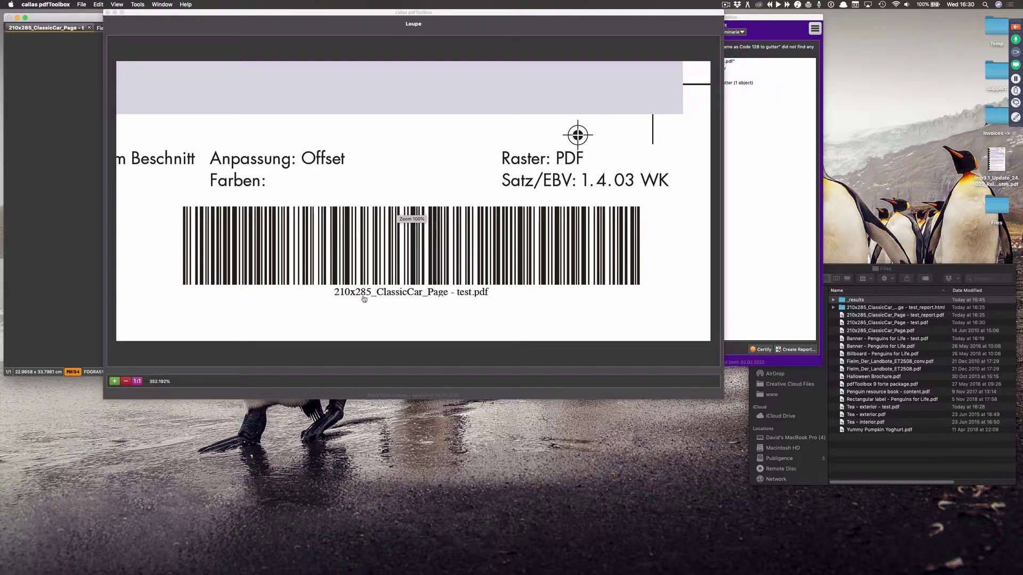
pyautogui.click(107, 13)
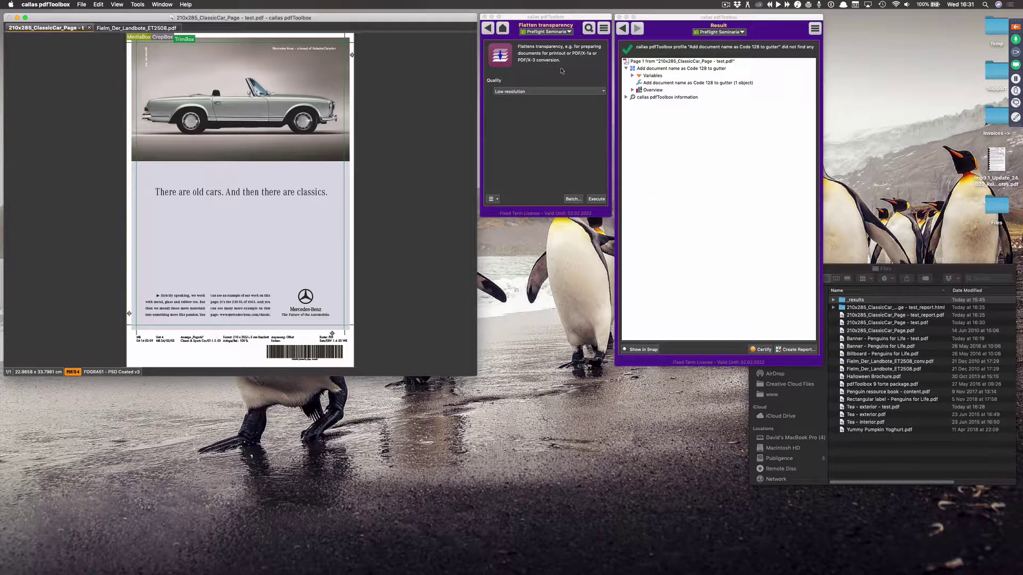
# Return to the Switchboard overview and the Profiles list, and close both windows
pyautogui.click(502, 30)
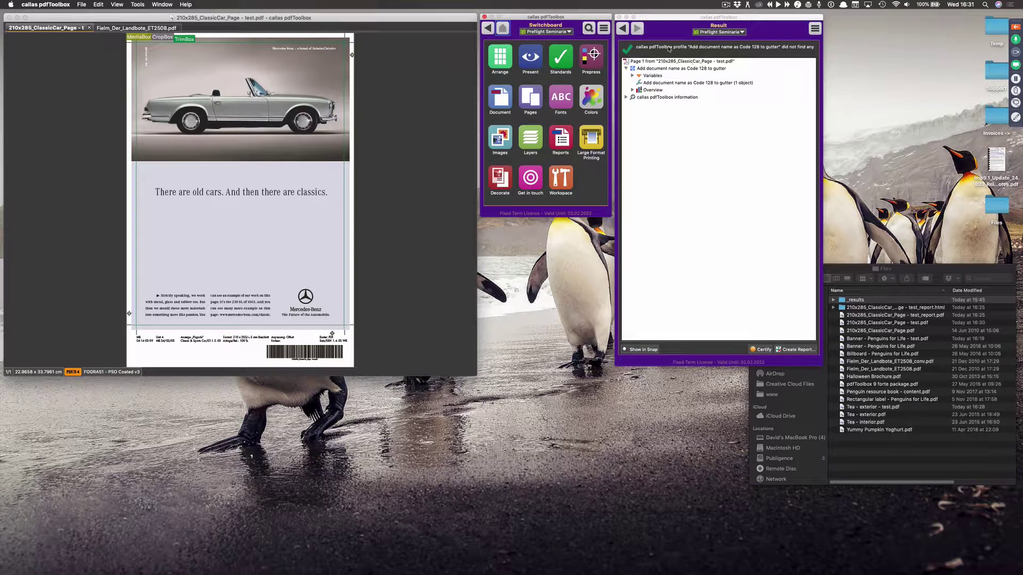
pyautogui.click(622, 28)
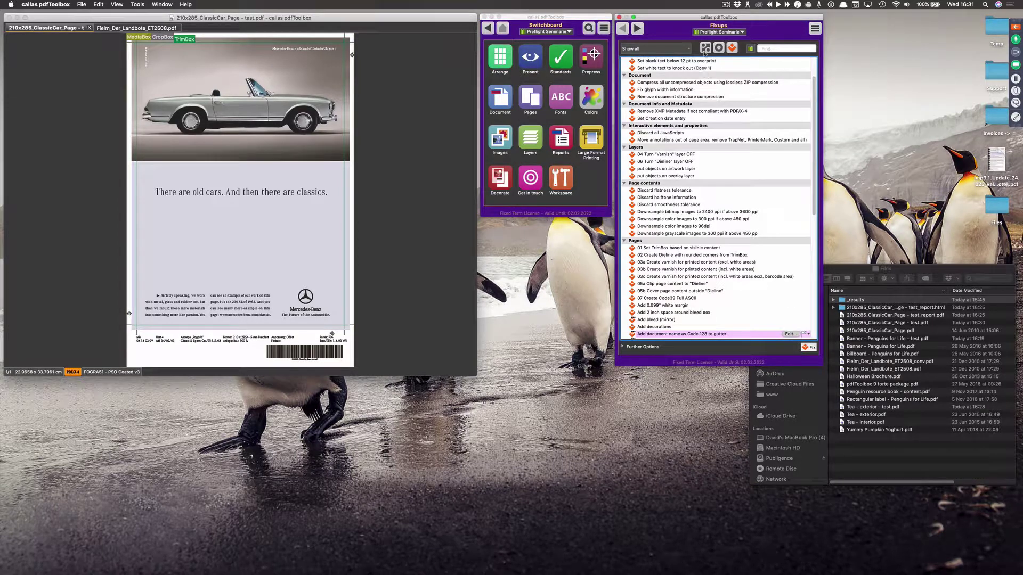
pyautogui.click(705, 48)
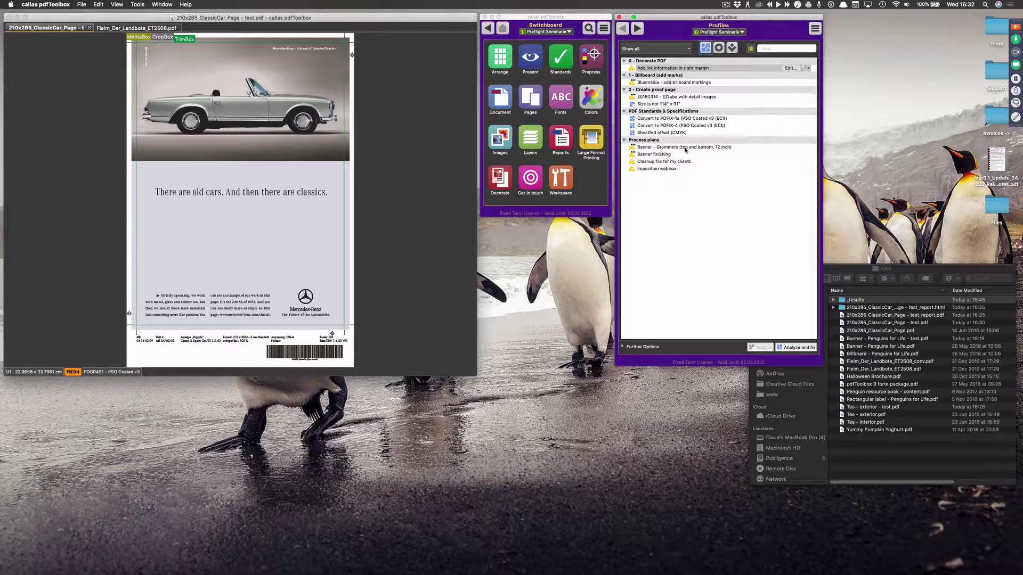
pyautogui.click(619, 17)
pyautogui.click(485, 17)
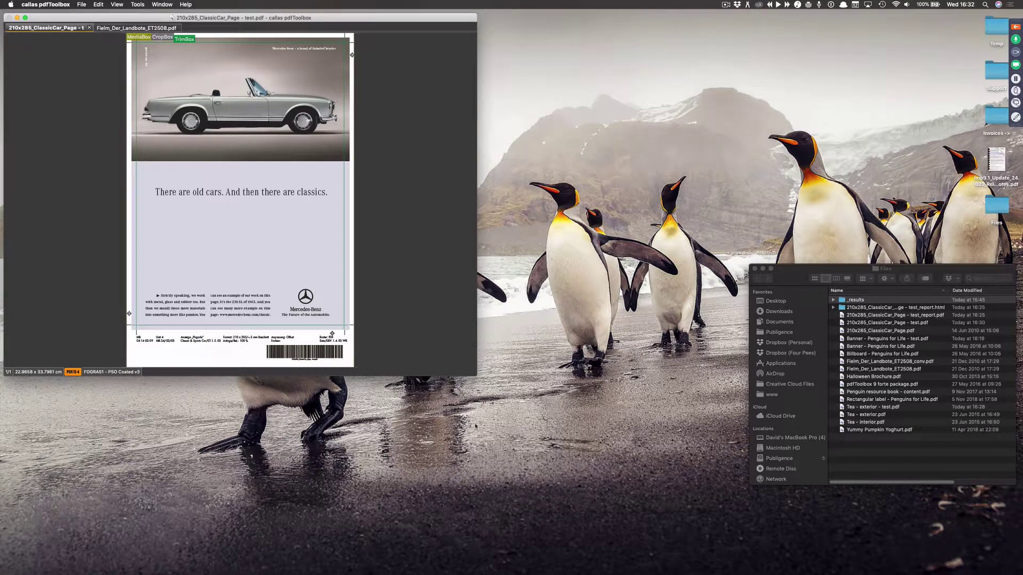
# Enlarge the document window and visualize the ink coverage of the classic car page with the Highlighting view
pyautogui.moveTo(476, 378); pyautogui.dragTo(688, 528)
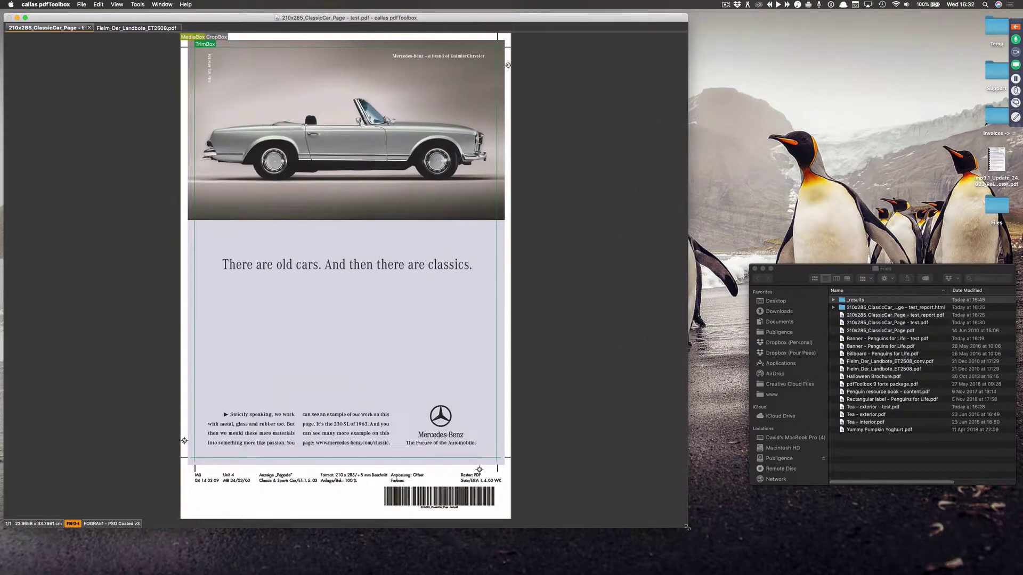
pyautogui.click(117, 5)
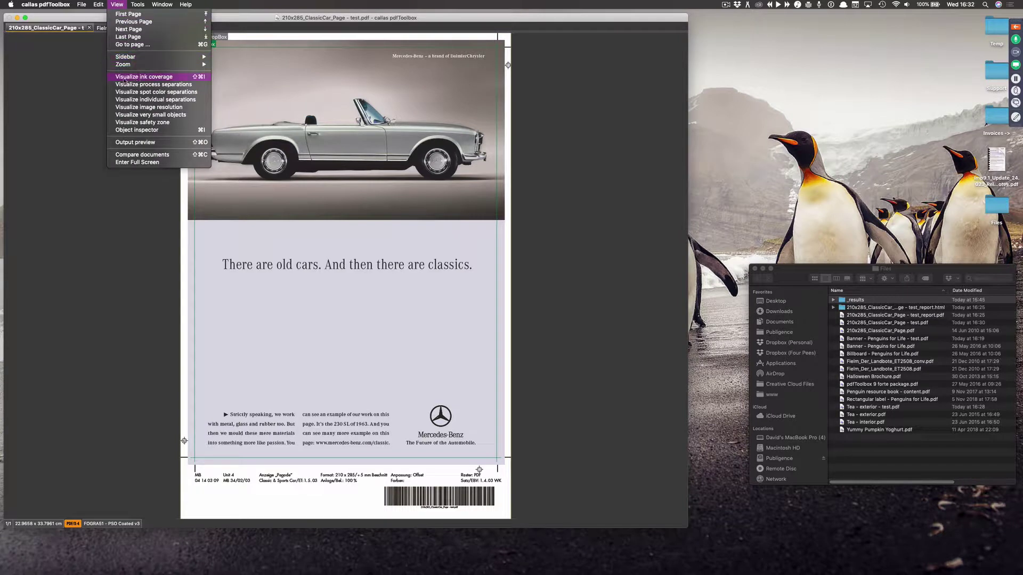
pyautogui.click(184, 80)
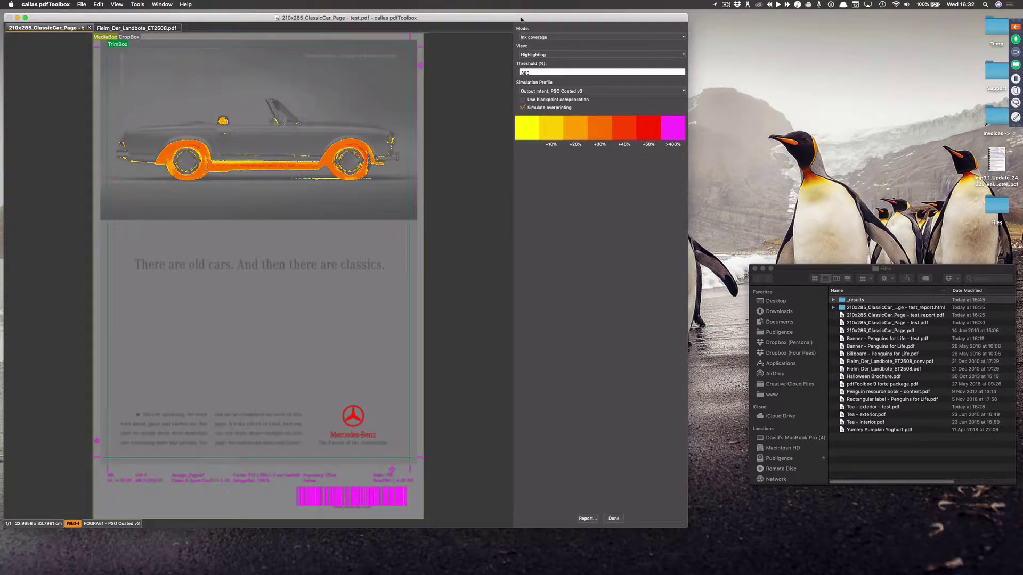
pyautogui.moveTo(521, 19); pyautogui.dragTo(671, 20)
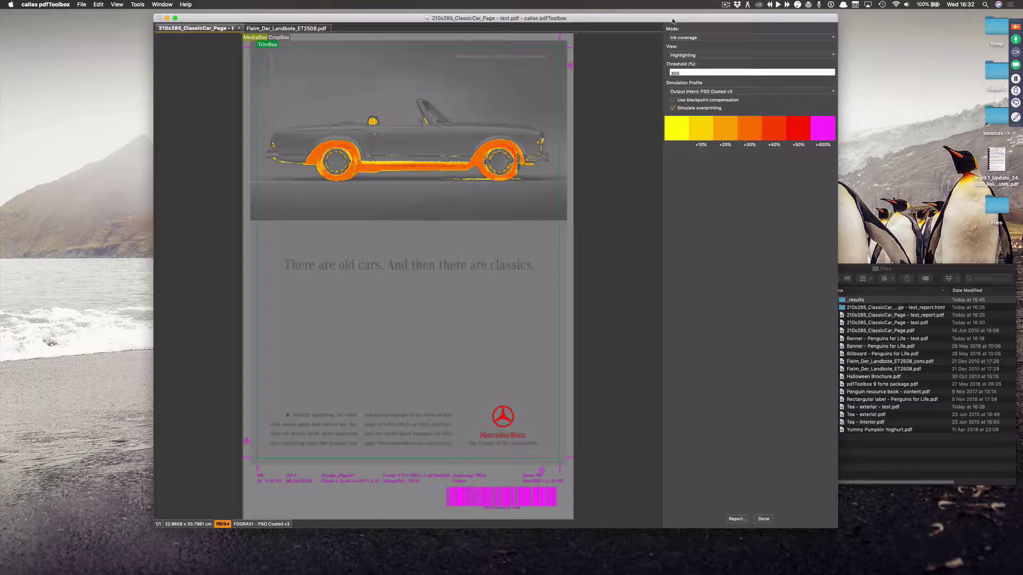
pyautogui.doubleClick(685, 72)
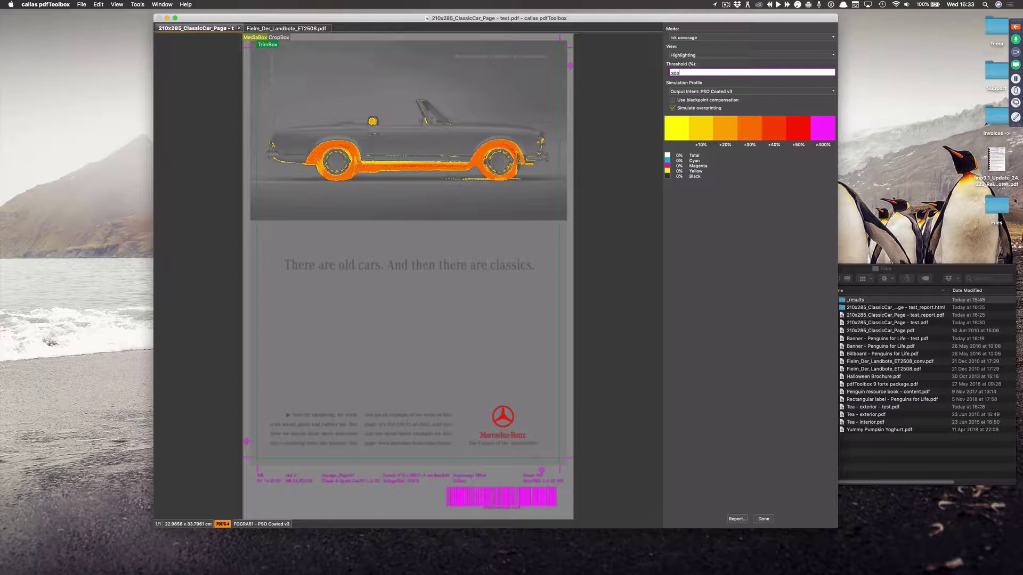
pyautogui.click(1015, 26)
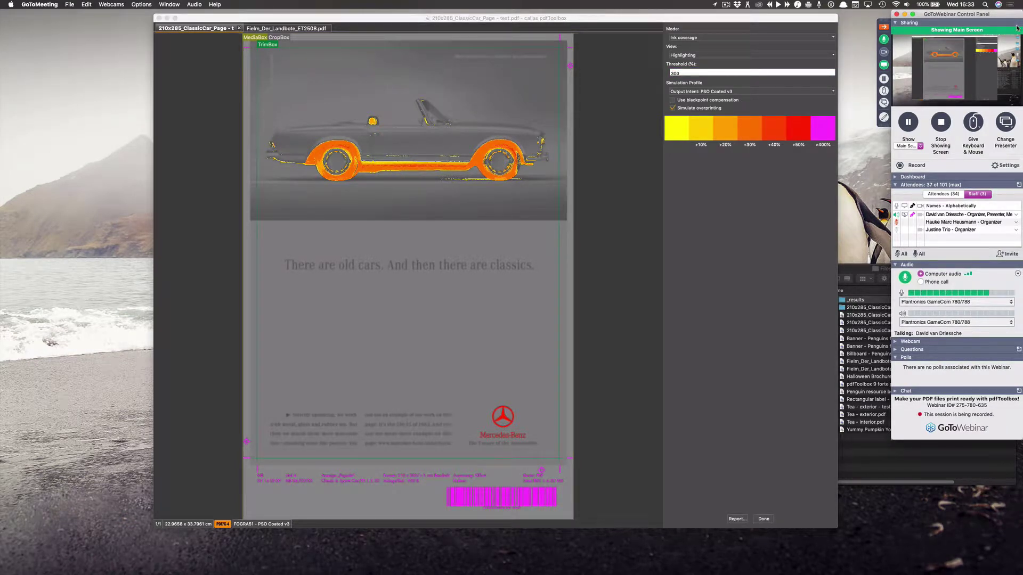
pyautogui.click(884, 26)
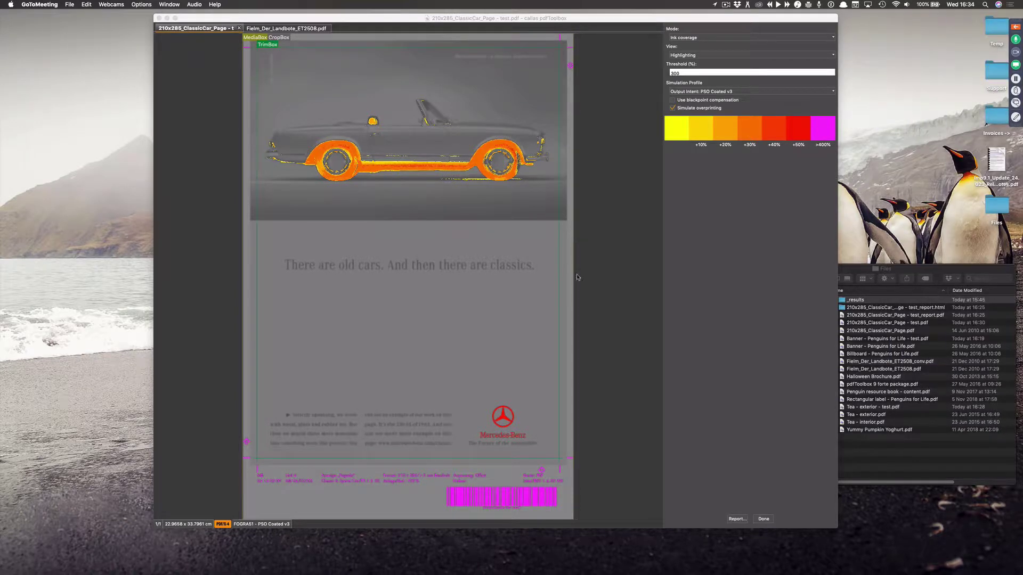
pyautogui.click(607, 255)
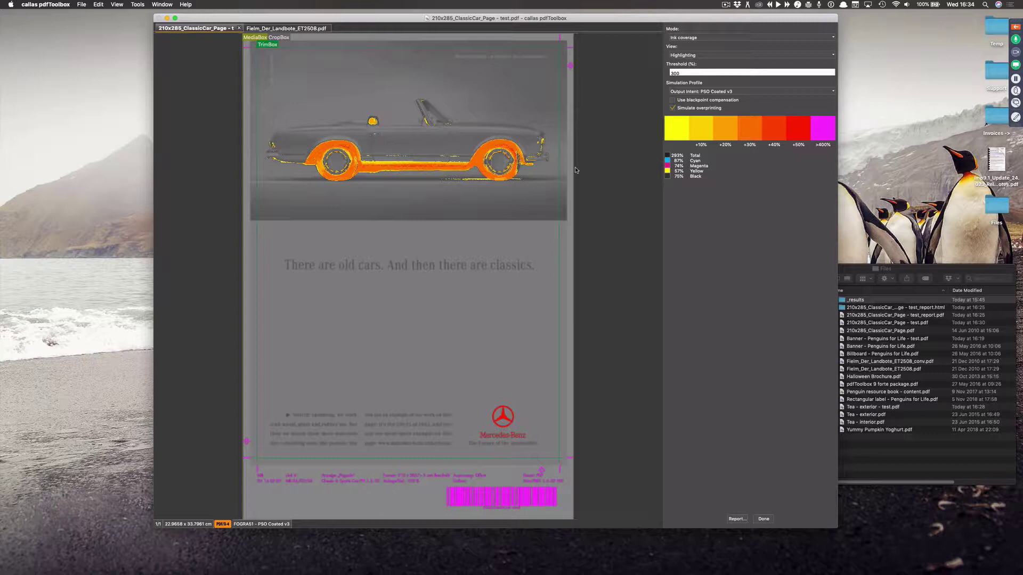
# Switch the ink coverage view to Topographic and examine the coverage values across the page
pyautogui.click(699, 56)
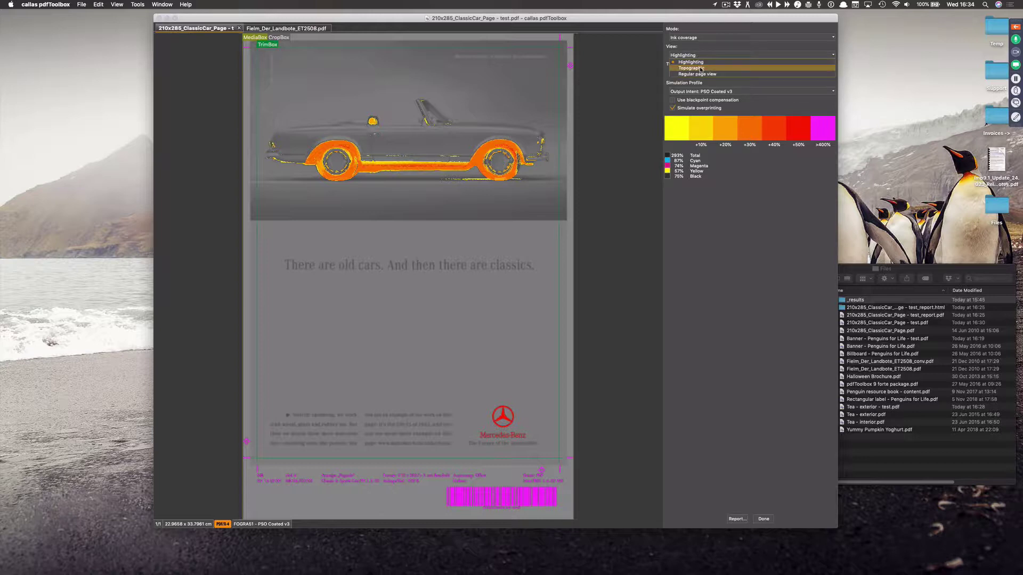
pyautogui.click(701, 69)
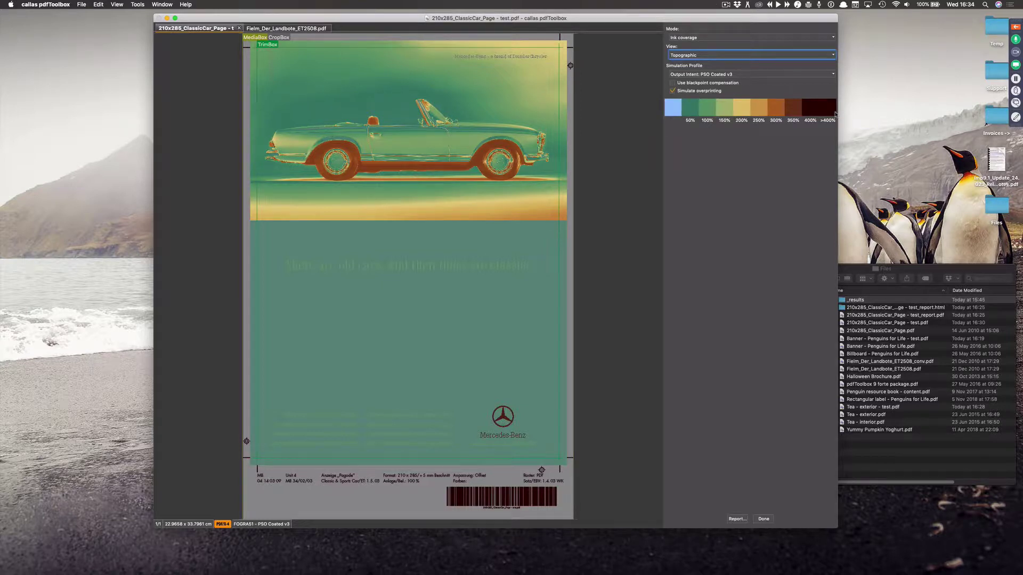
pyautogui.moveTo(538, 444)
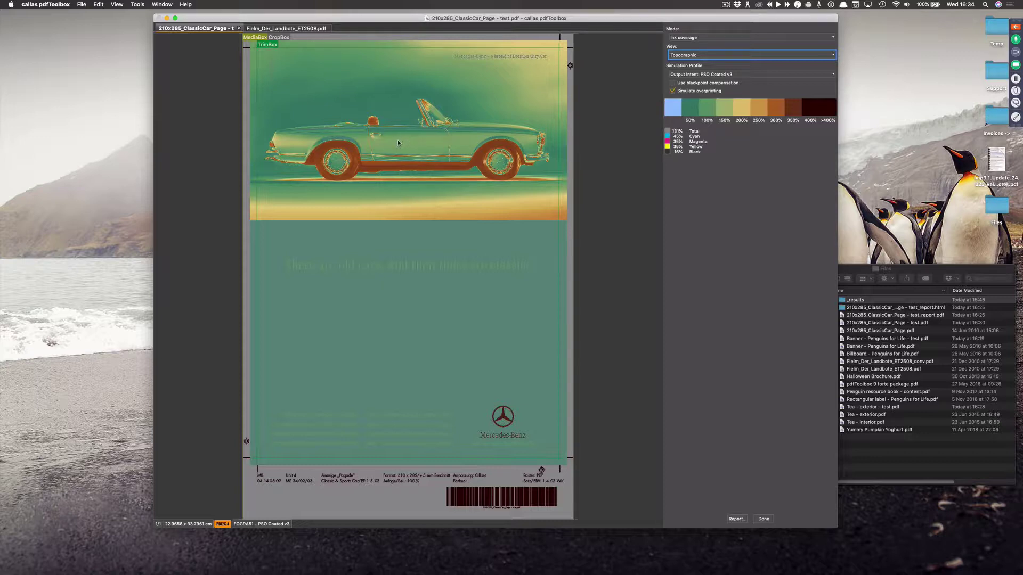
# Visualize the page's safety zone, first around the page border and then with the Bleed area view
pyautogui.click(702, 38)
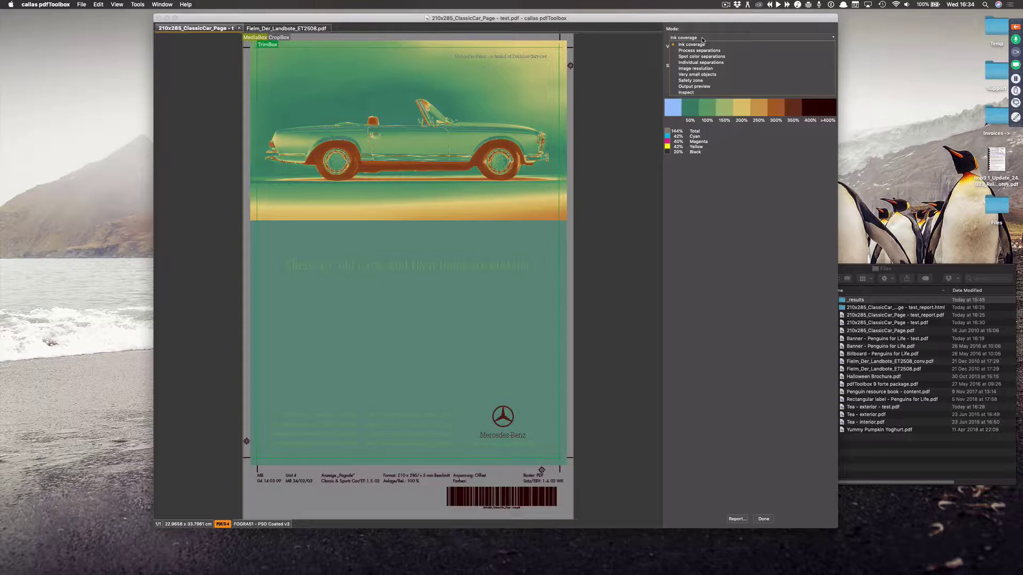
pyautogui.click(704, 81)
pyautogui.click(693, 55)
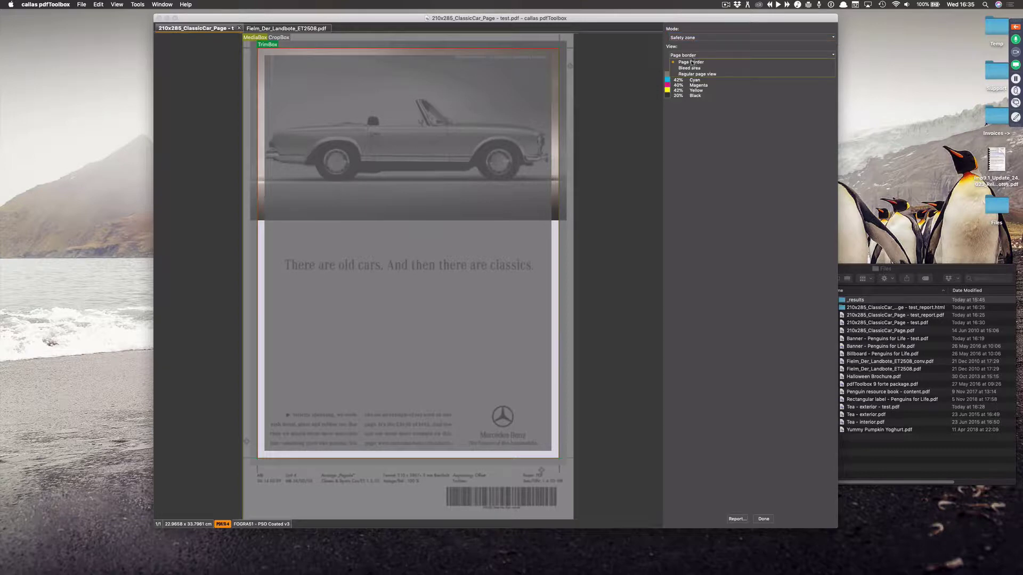
pyautogui.click(693, 69)
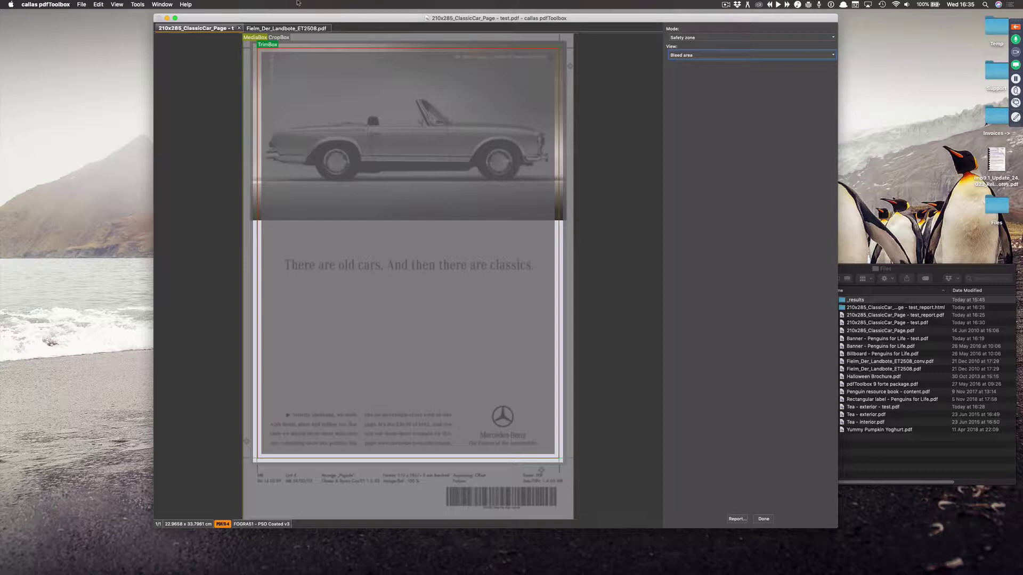
# Open the Switchboard's Add bleed function for large format printing, set the method to Repeat last pixel as image (edges and corners), and uncover the page
pyautogui.click(137, 4)
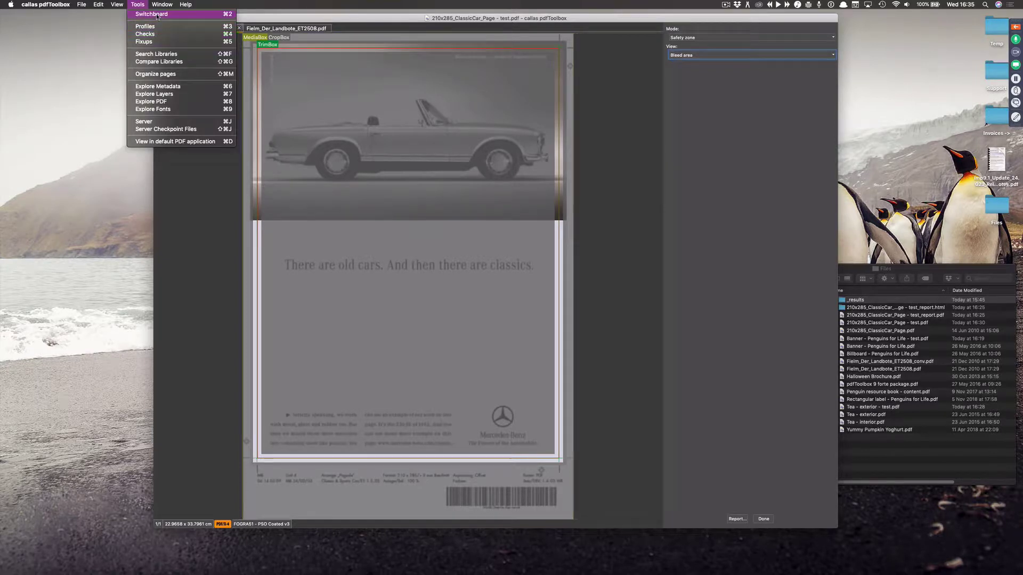
pyautogui.click(147, 14)
pyautogui.click(591, 139)
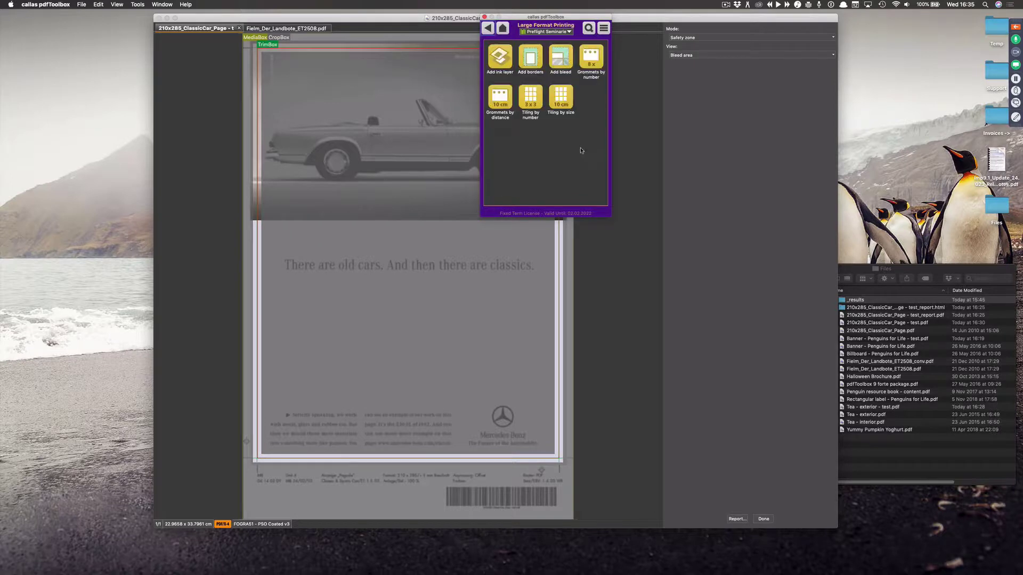
pyautogui.click(560, 69)
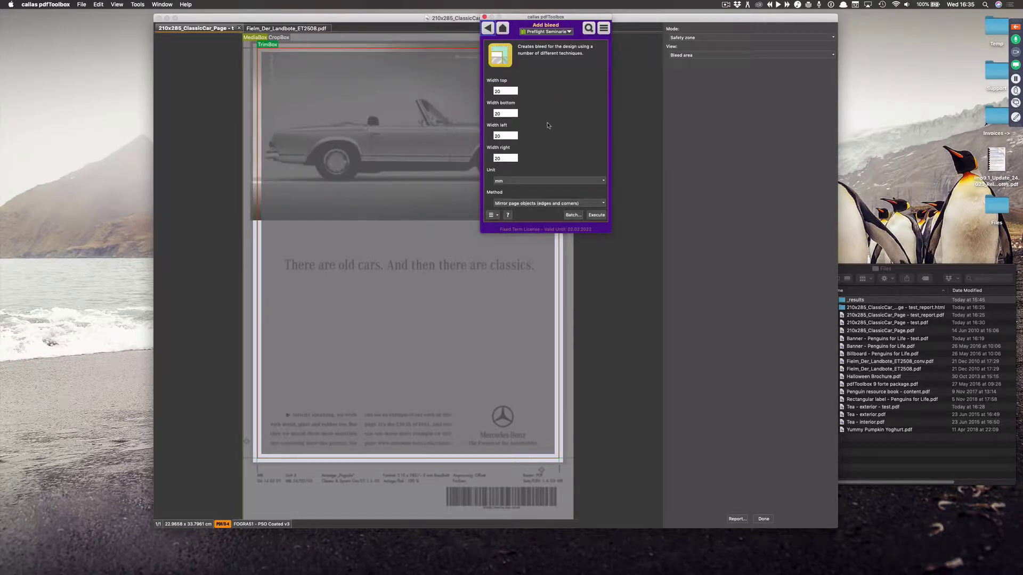
pyautogui.click(532, 205)
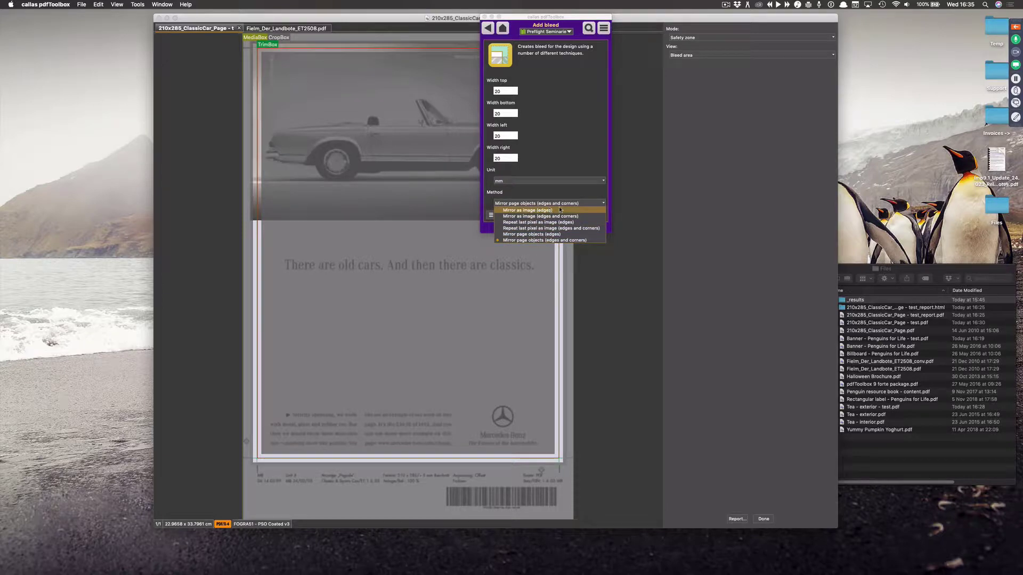
pyautogui.click(540, 228)
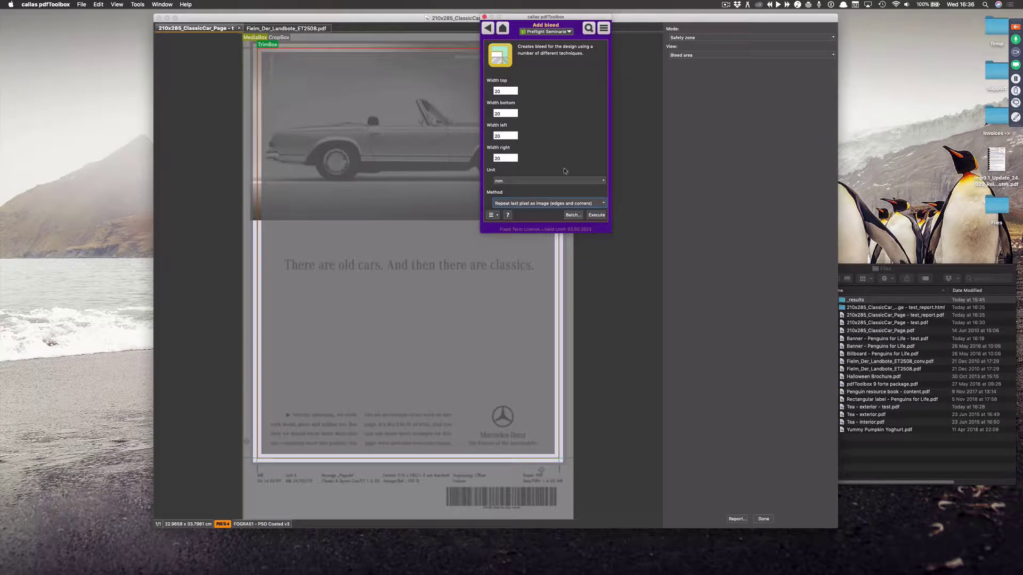
pyautogui.moveTo(529, 26); pyautogui.dragTo(698, 147)
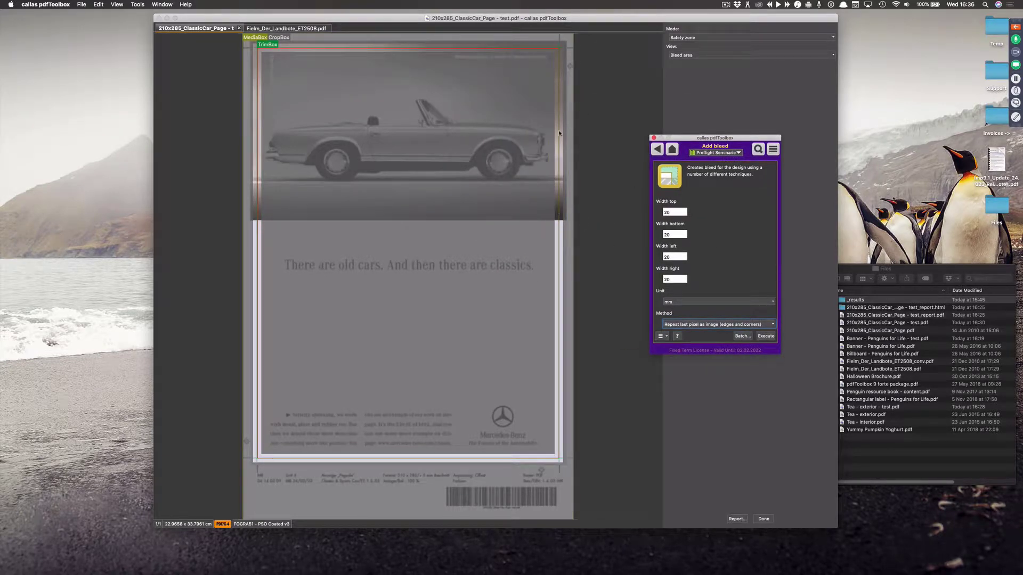
# Leave the Add bleed function and the safety zone view, and close both open documents
pyautogui.click(654, 138)
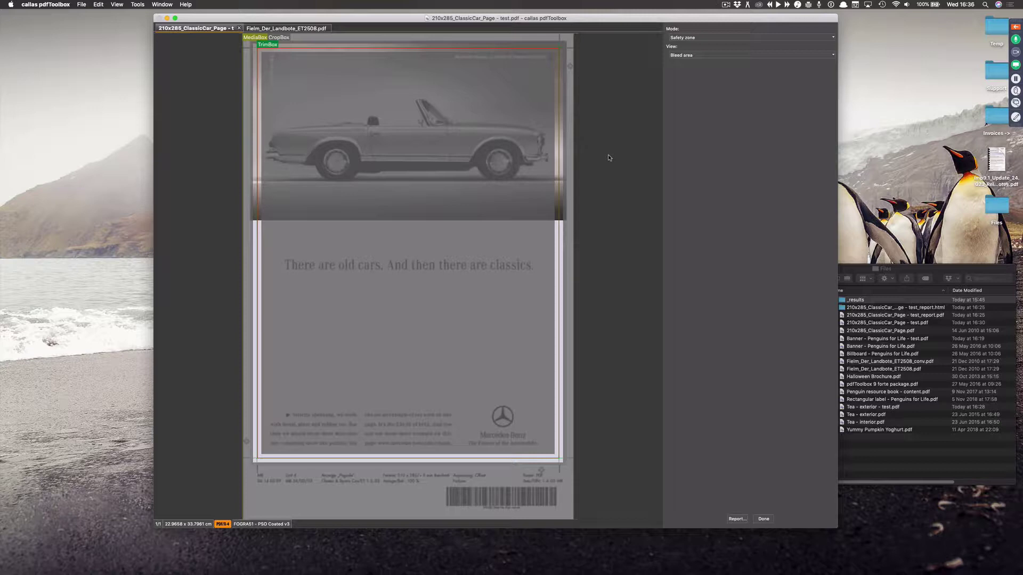
pyautogui.click(756, 519)
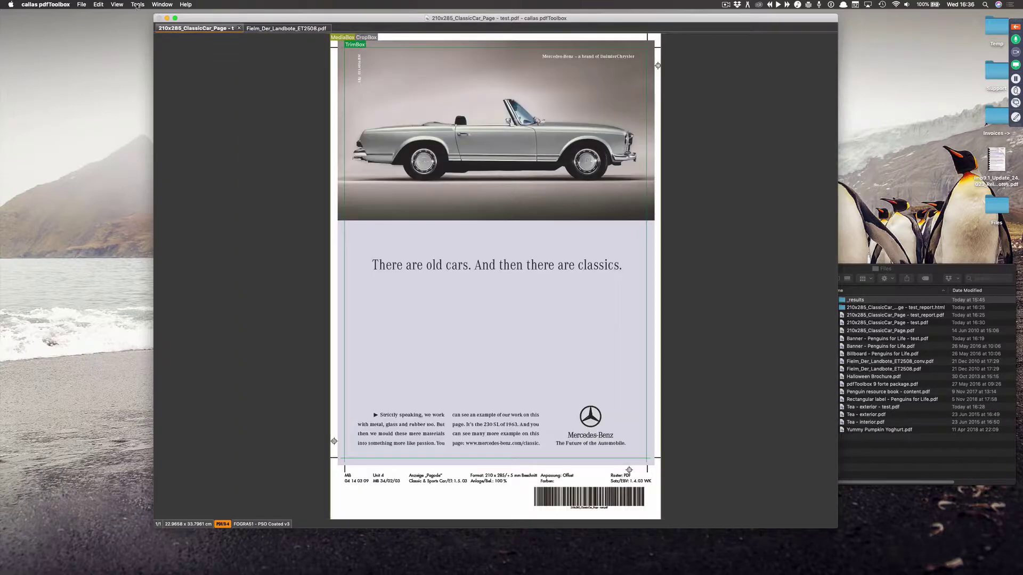
pyautogui.click(138, 4)
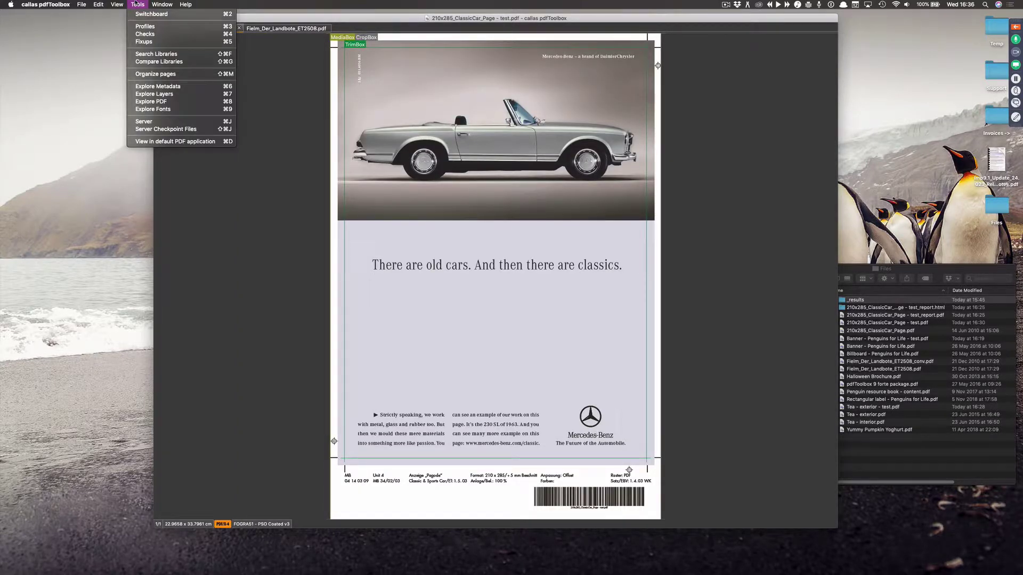
pyautogui.click(138, 5)
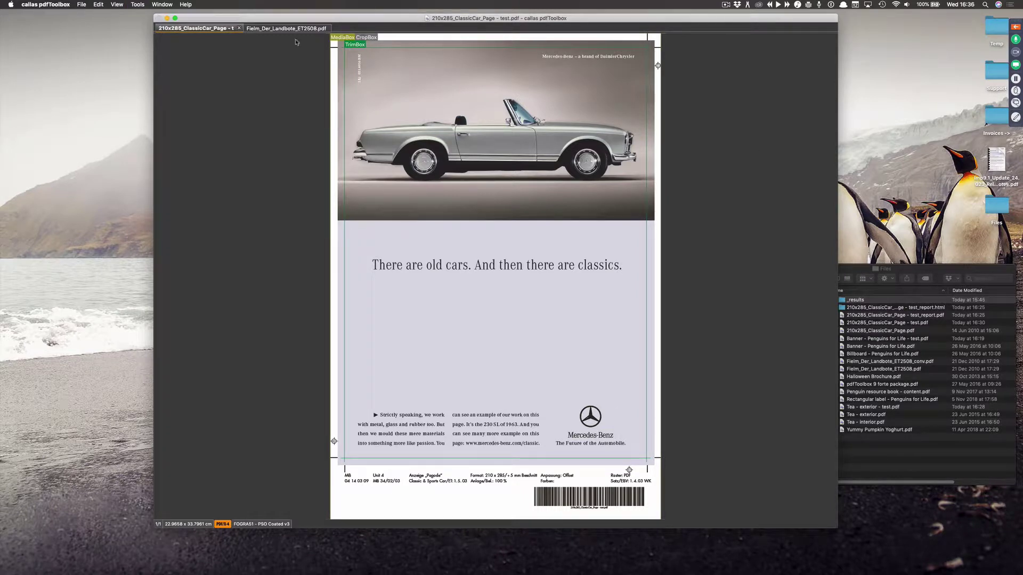
pyautogui.click(239, 28)
pyautogui.click(239, 28)
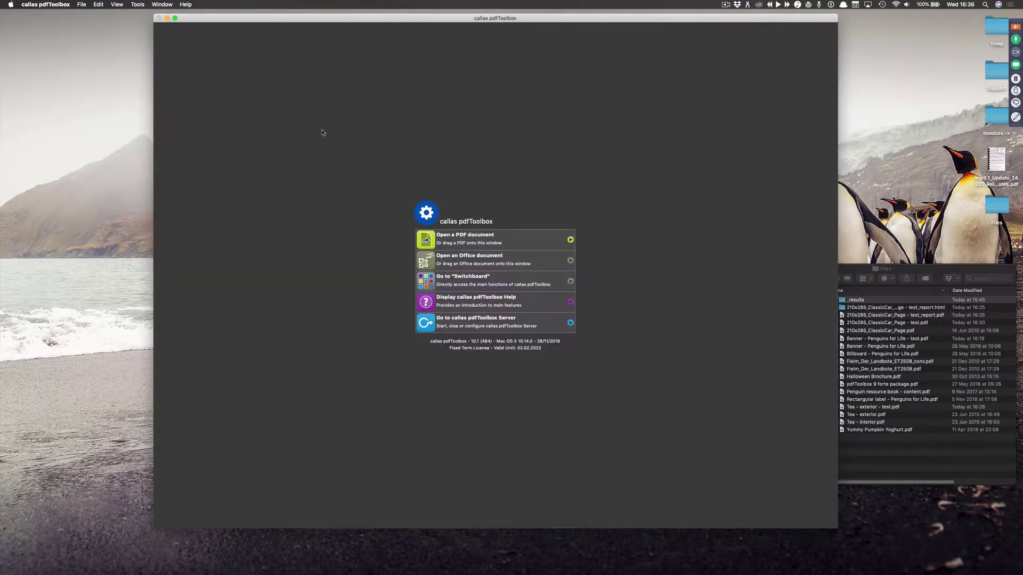
# Open Fielm_Der_Landbote_ET2508_conv.pdf and Fielm_Der_Landbote_ET2508.pdf together from the Files folder
pyautogui.click(918, 453)
pyautogui.click(930, 363)
pyautogui.keyDown('shift'); pyautogui.click(932, 370); pyautogui.keyUp('shift')
pyautogui.moveTo(909, 372); pyautogui.dragTo(463, 104)
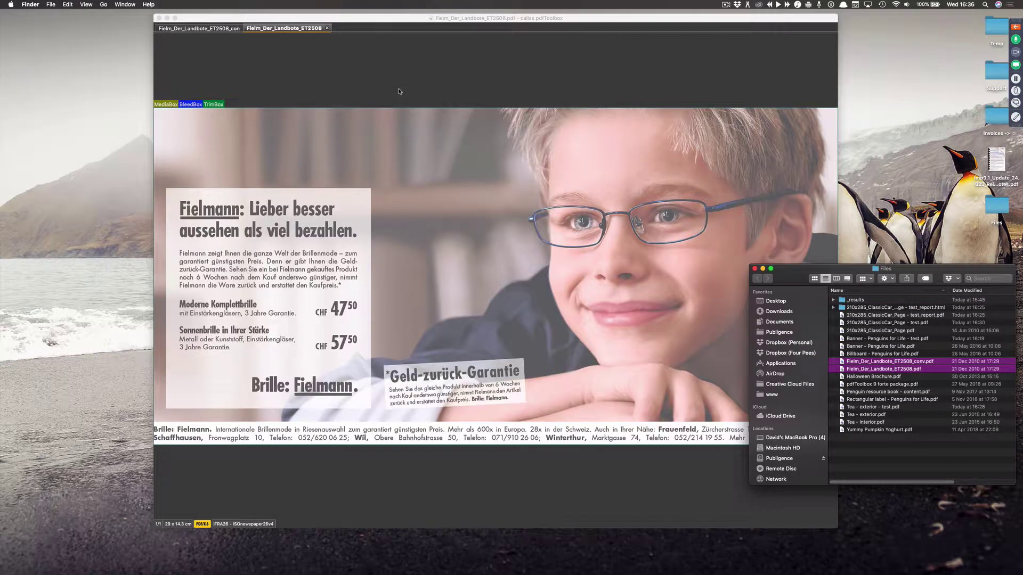
# Alternate between the original and converted Fielmann ads to examine the differences in their text by eye
pyautogui.click(223, 28)
pyautogui.click(264, 28)
pyautogui.click(224, 29)
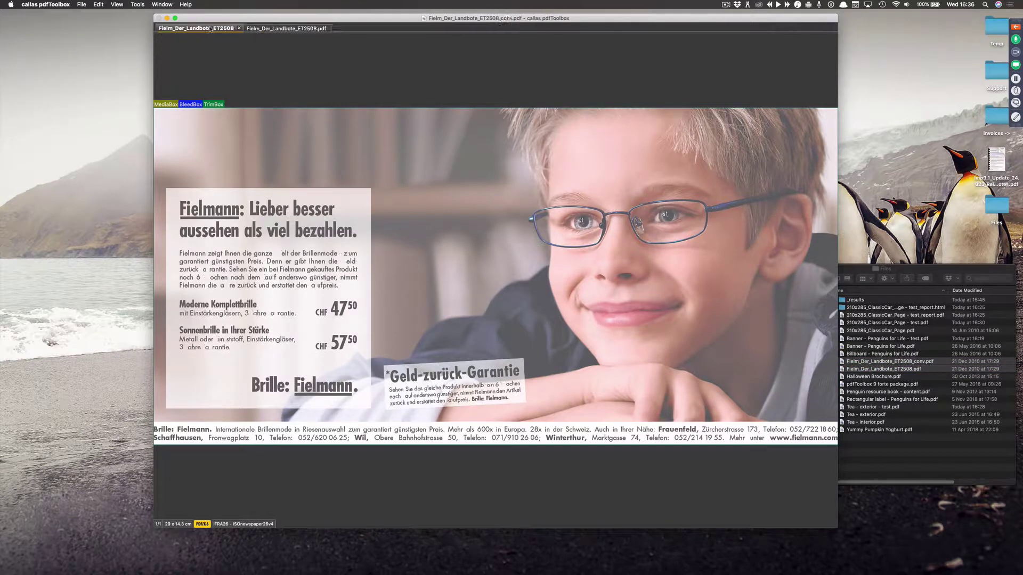
pyautogui.click(263, 29)
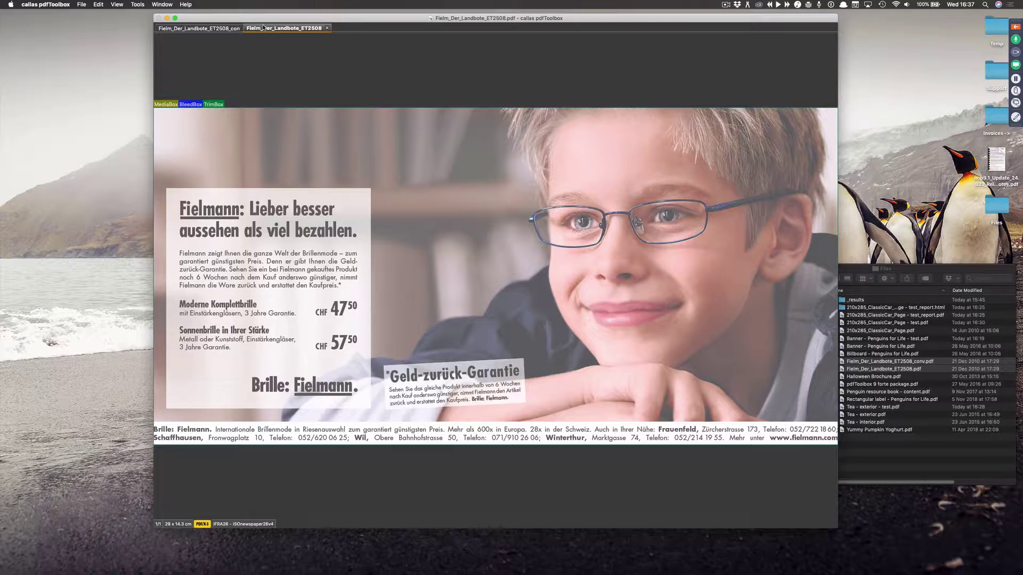
pyautogui.click(226, 29)
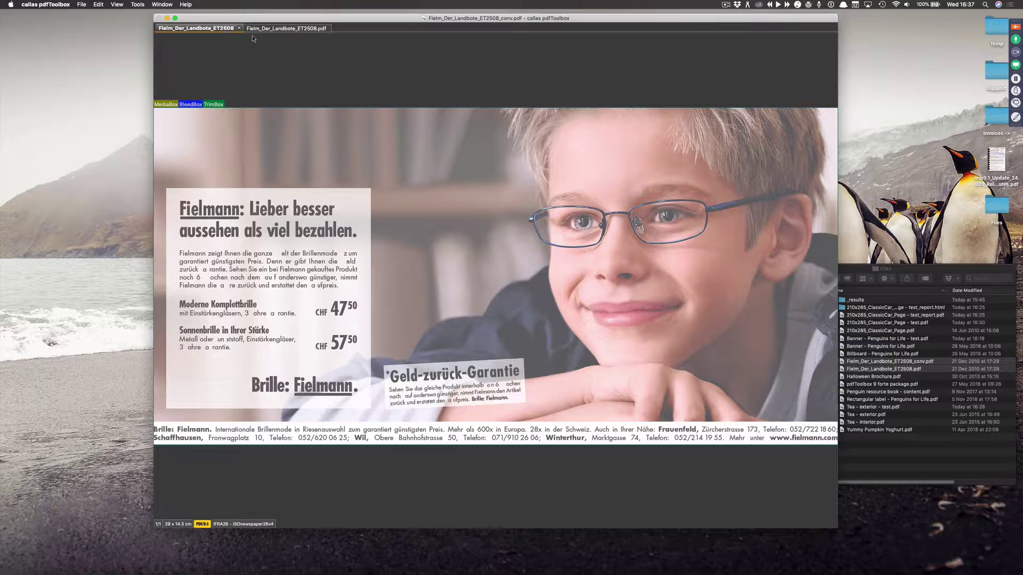
pyautogui.click(285, 28)
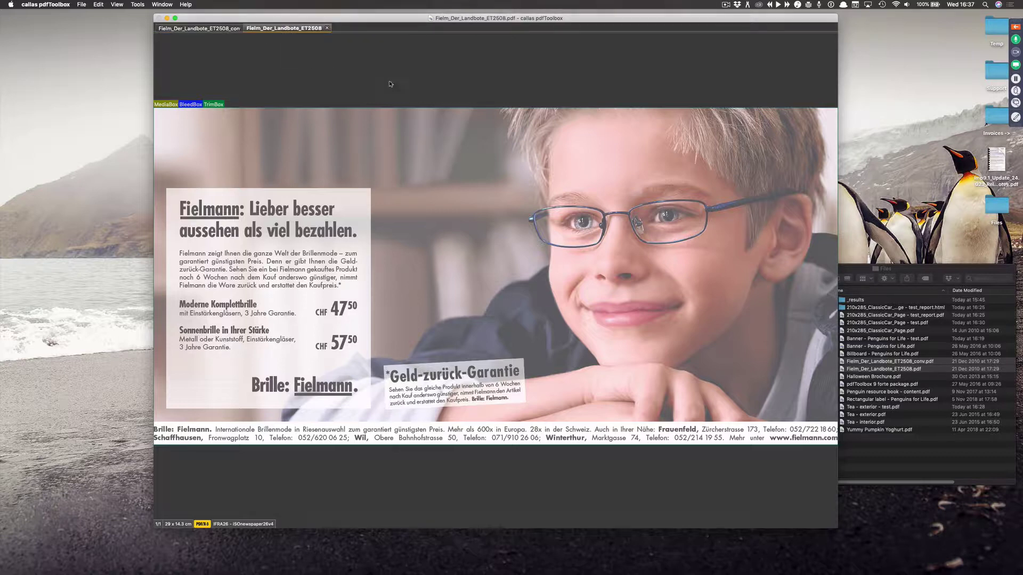
# Run Compare documents on Fielm_Der_Landbote_ET2508.pdf against its conv version, magnify the highlighted text differences beside the prices, and leave the comparison
pyautogui.click(137, 4)
pyautogui.moveTo(117, 5)
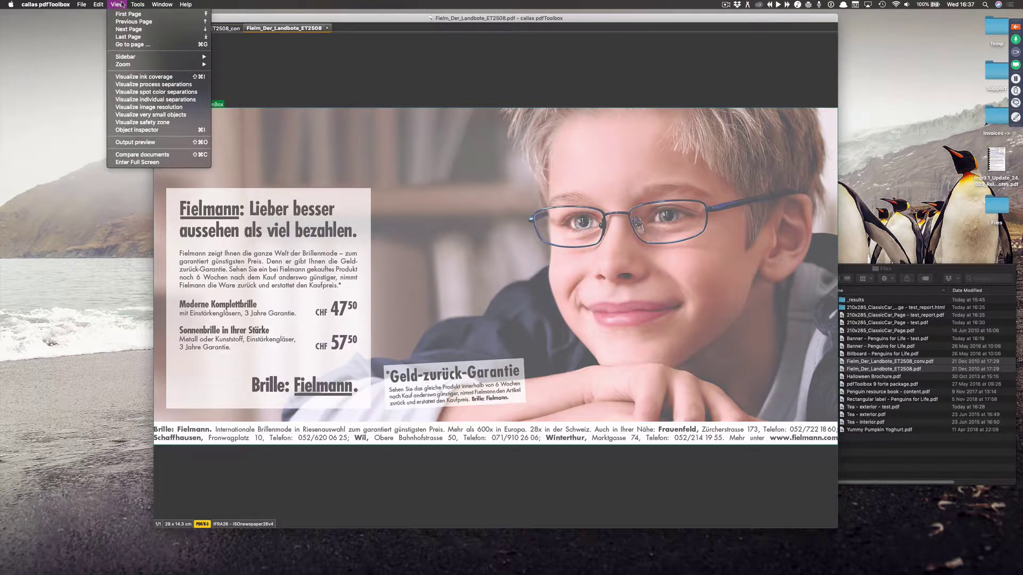
pyautogui.click(179, 157)
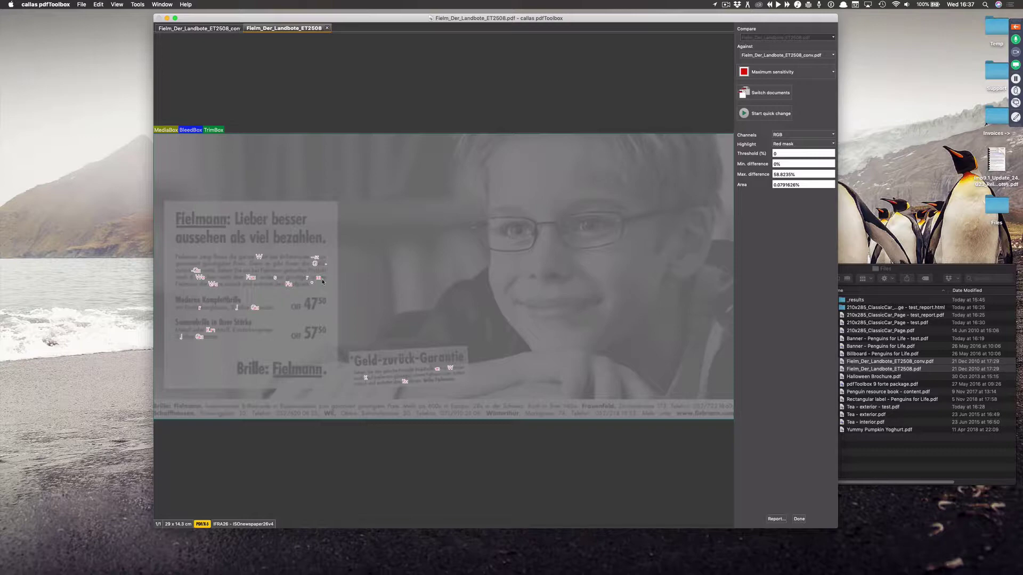
pyautogui.moveTo(281, 255); pyautogui.dragTo(344, 302)
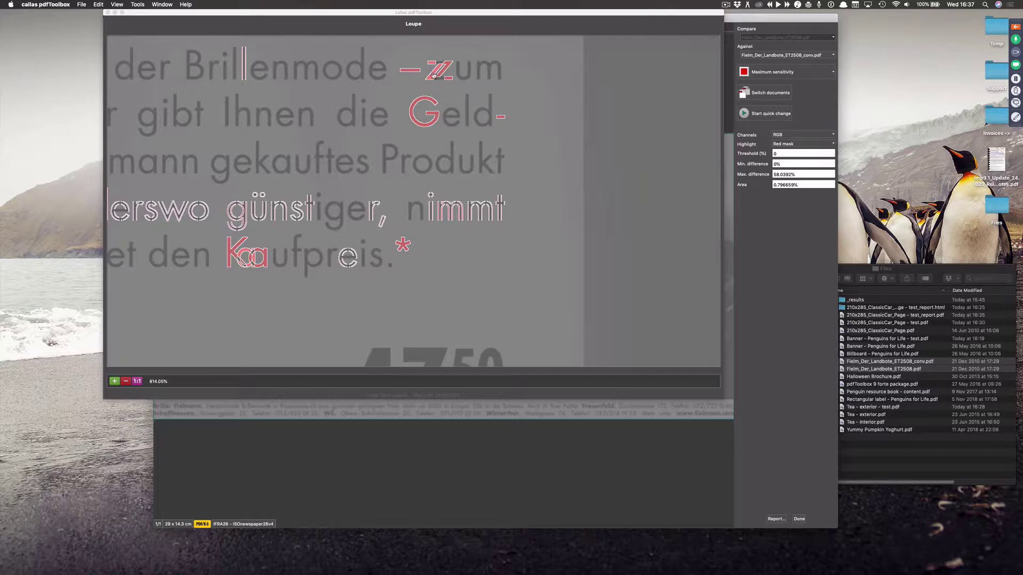
pyautogui.click(107, 12)
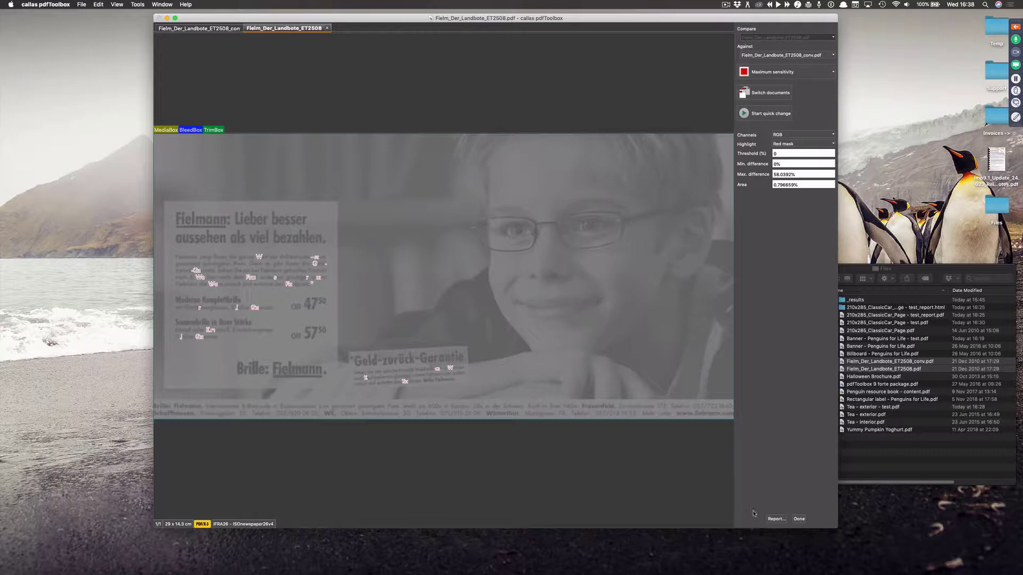
pyautogui.click(799, 518)
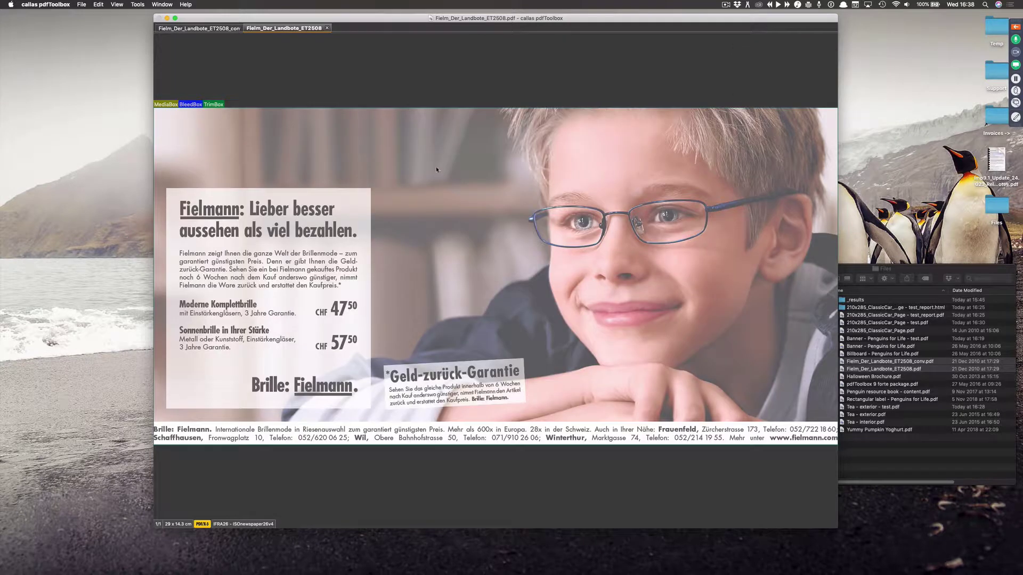
# Close both Fielmann ads and open 210x285_ClassicCar_Page.pdf from the Files folder
pyautogui.click(327, 28)
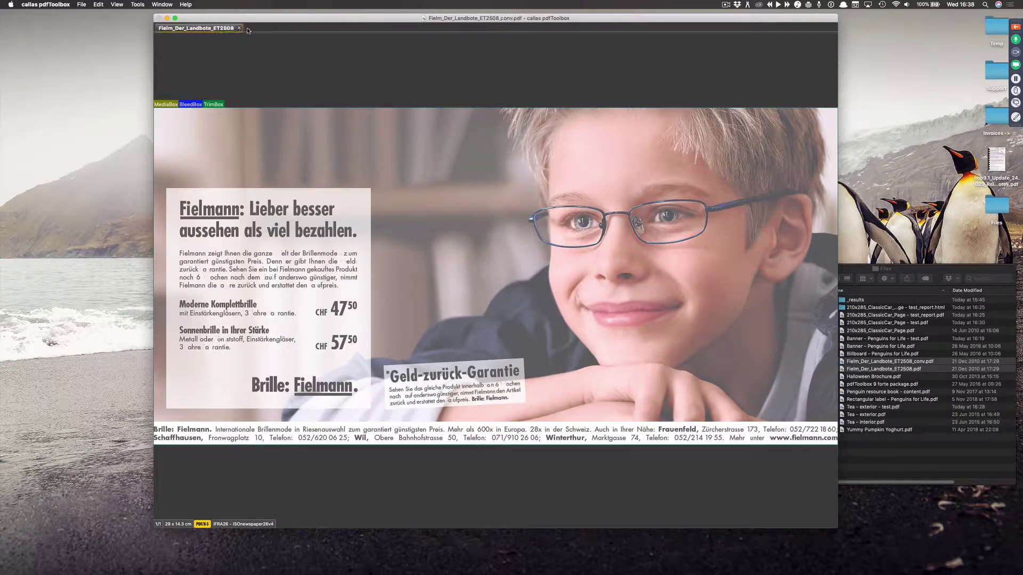
pyautogui.click(240, 28)
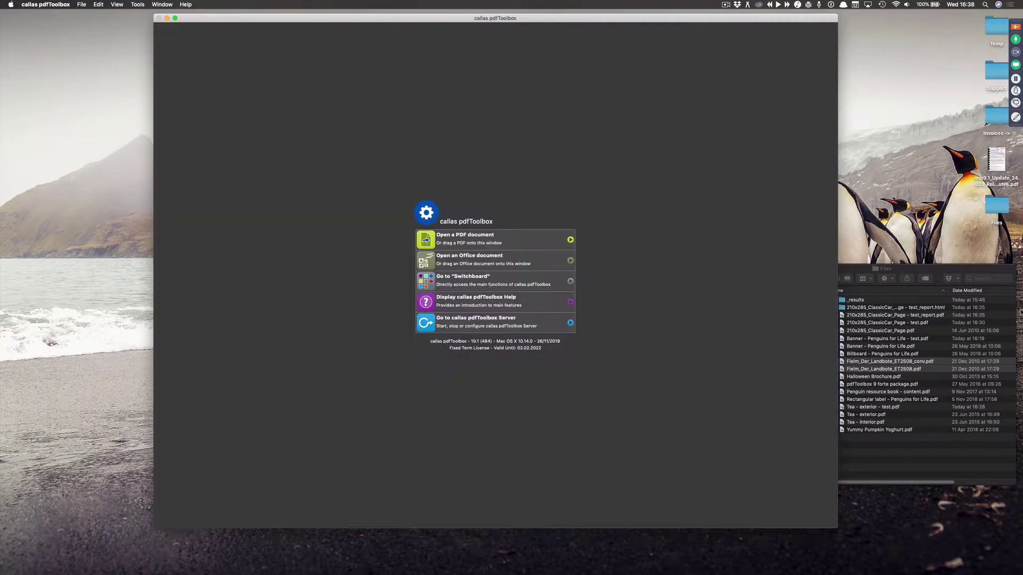
pyautogui.click(933, 442)
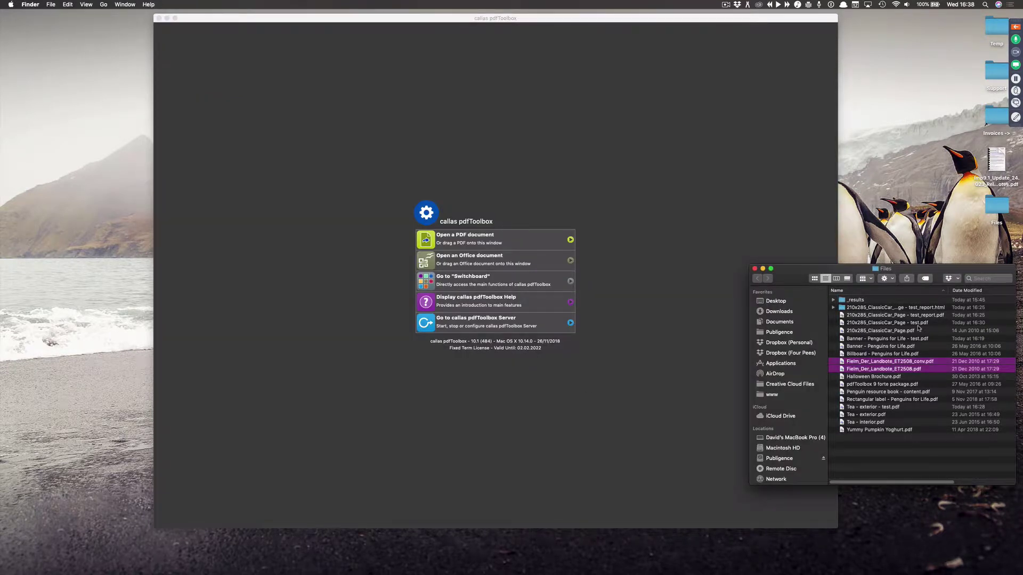
pyautogui.moveTo(904, 334); pyautogui.dragTo(401, 115)
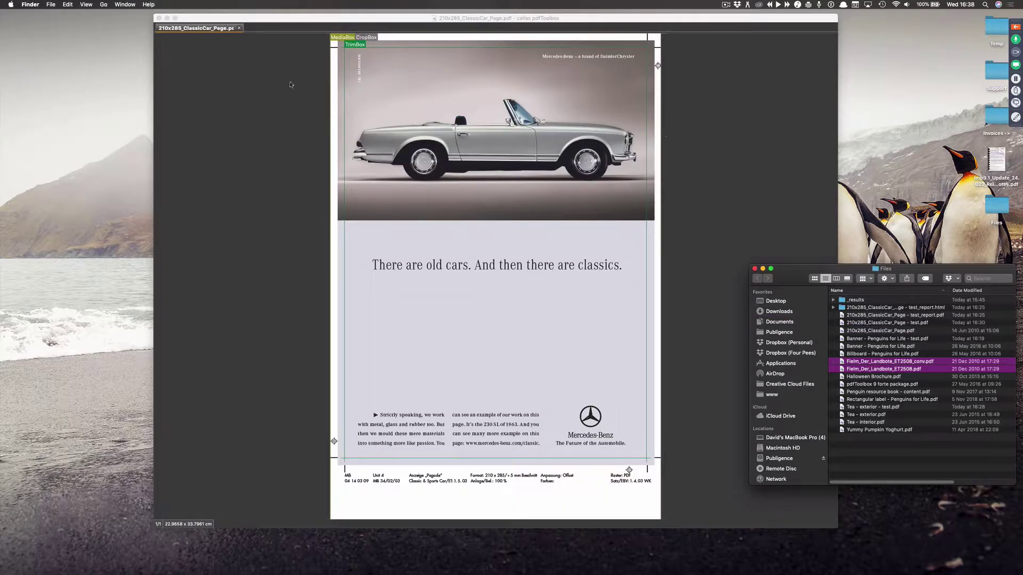
# Start the Object inspector on the classic car page and freeze it on the car image to examine its properties
pyautogui.click(184, 44)
pyautogui.click(112, 4)
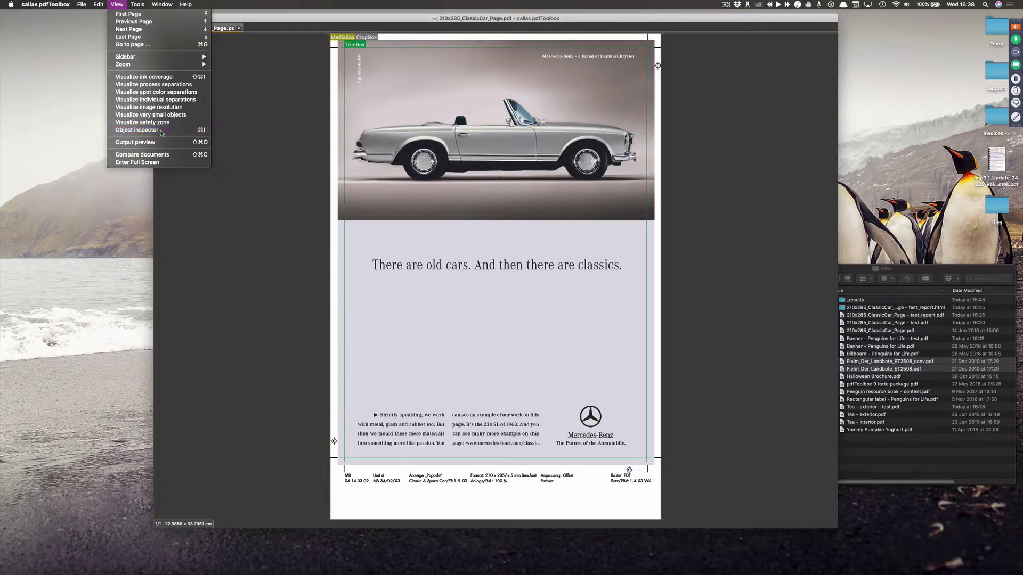
pyautogui.click(160, 130)
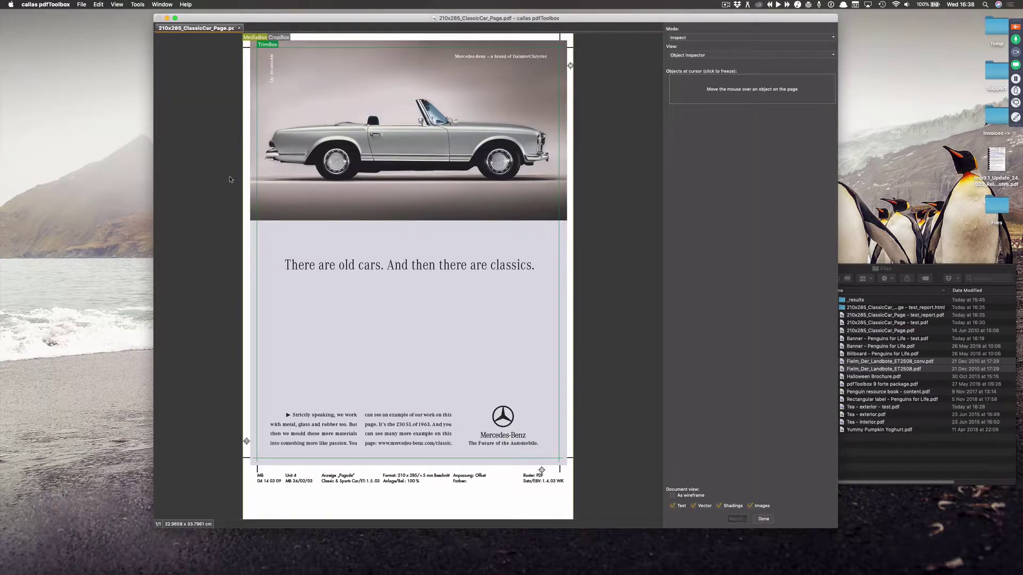
pyautogui.click(541, 189)
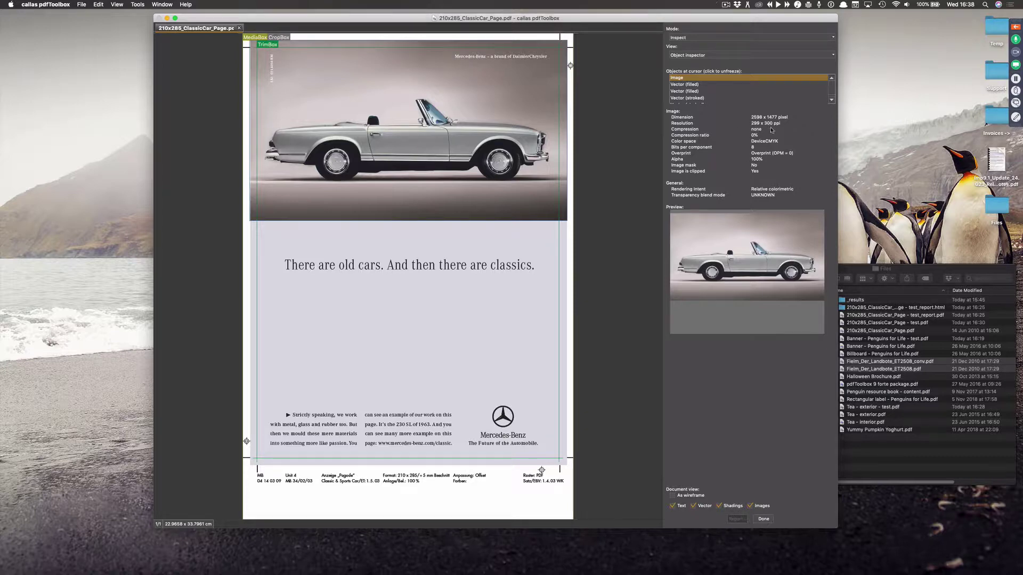
# View the page as wireframe, then with text and vector objects temporarily hidden in turn, and leave the Object inspector
pyautogui.click(672, 496)
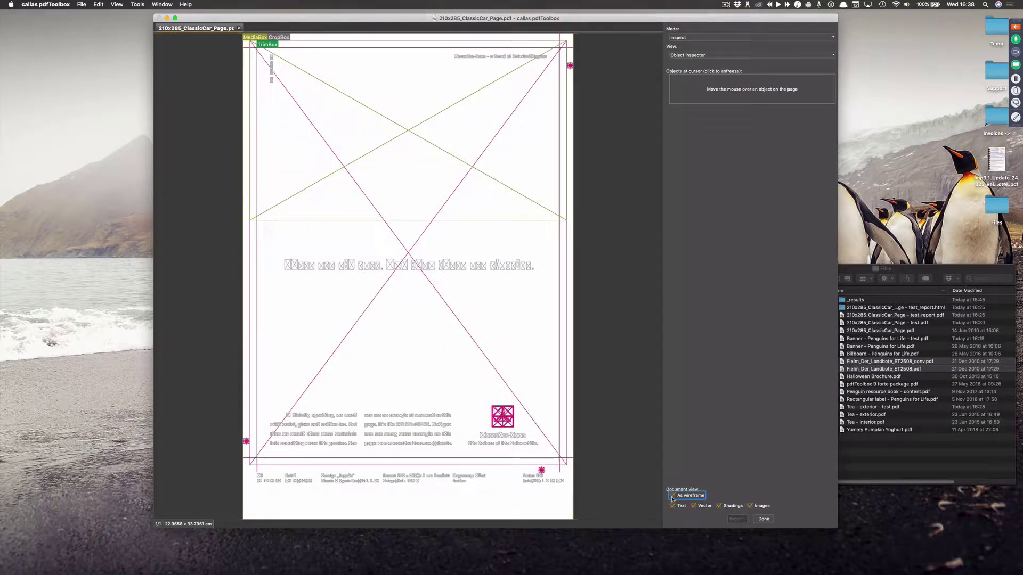
pyautogui.click(673, 497)
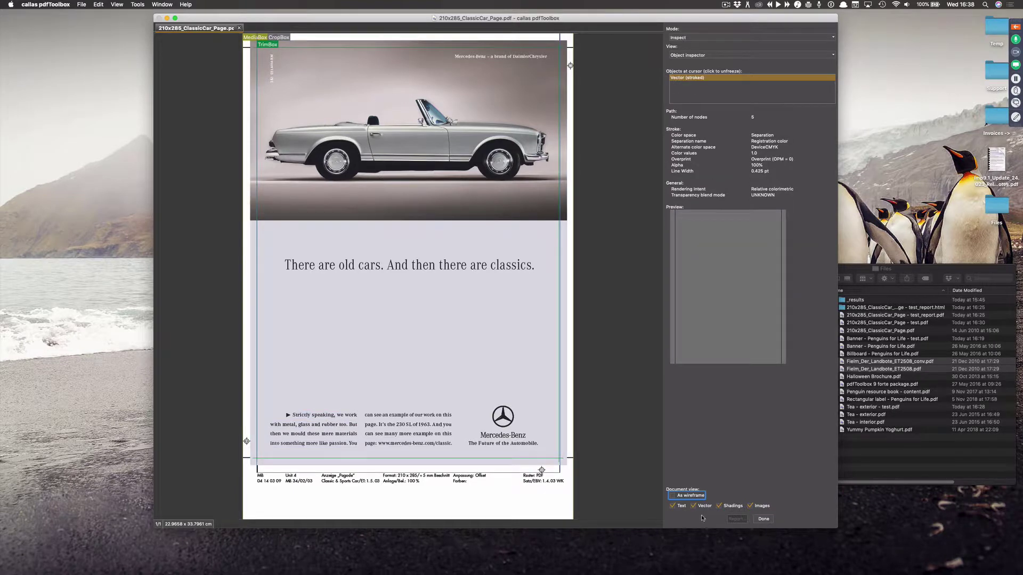
pyautogui.click(673, 507)
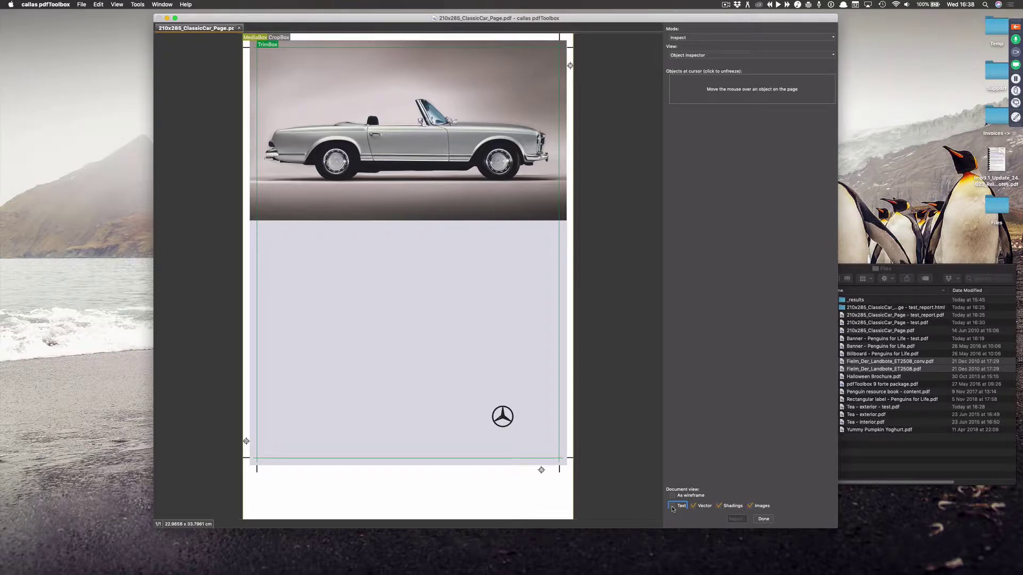
pyautogui.click(673, 507)
pyautogui.click(694, 507)
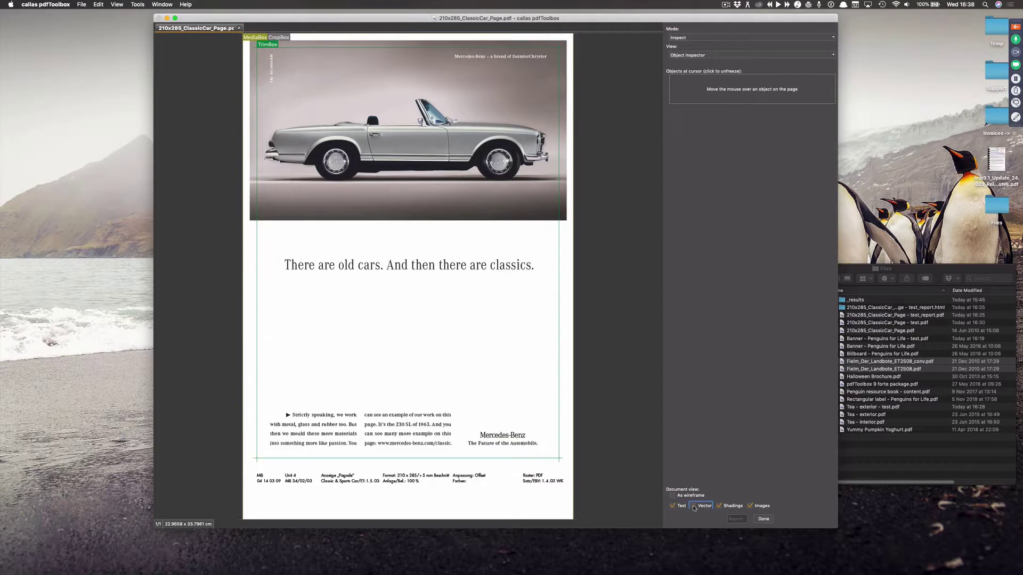
pyautogui.click(694, 507)
pyautogui.click(673, 507)
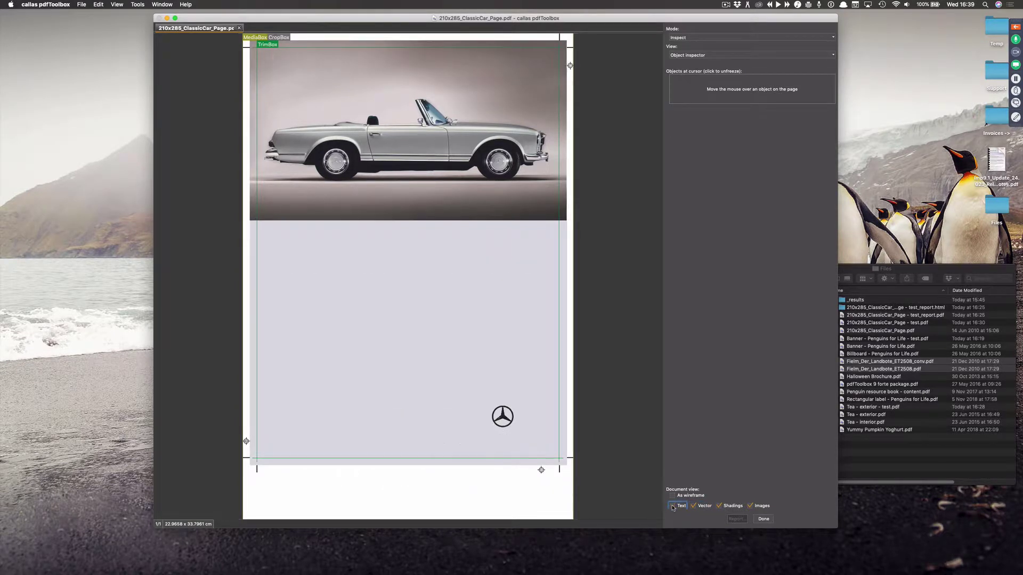
pyautogui.click(673, 507)
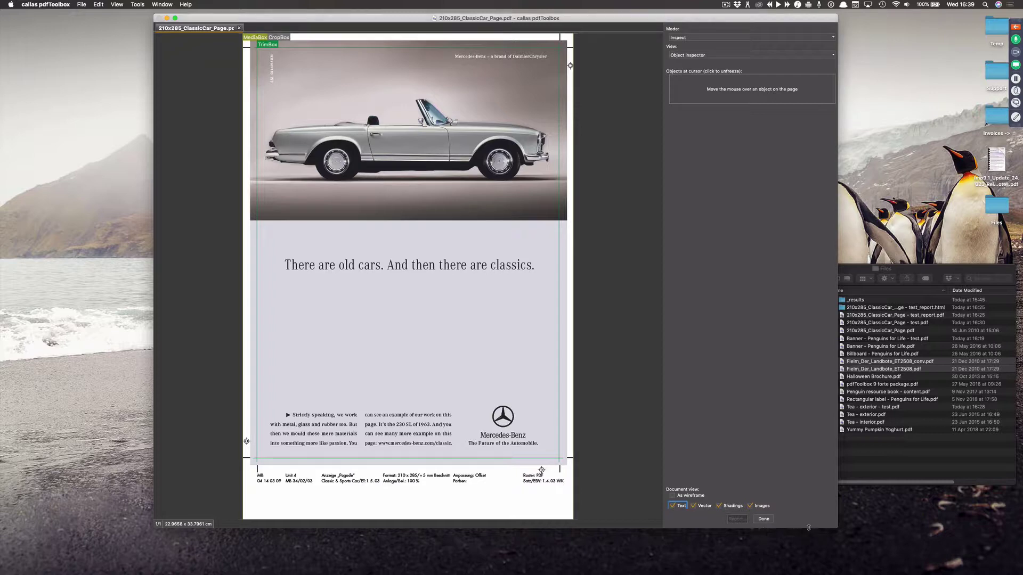
pyautogui.click(763, 518)
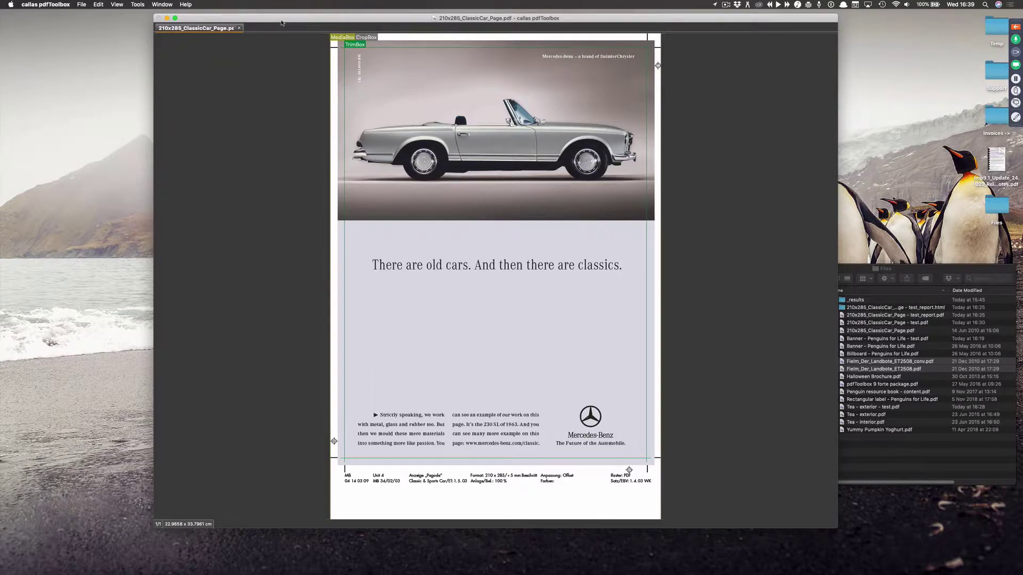
# Move the document window aside and open the Switchboard, placing it over the car page
pyautogui.moveTo(282, 22); pyautogui.dragTo(184, 18)
pyautogui.click(149, 5)
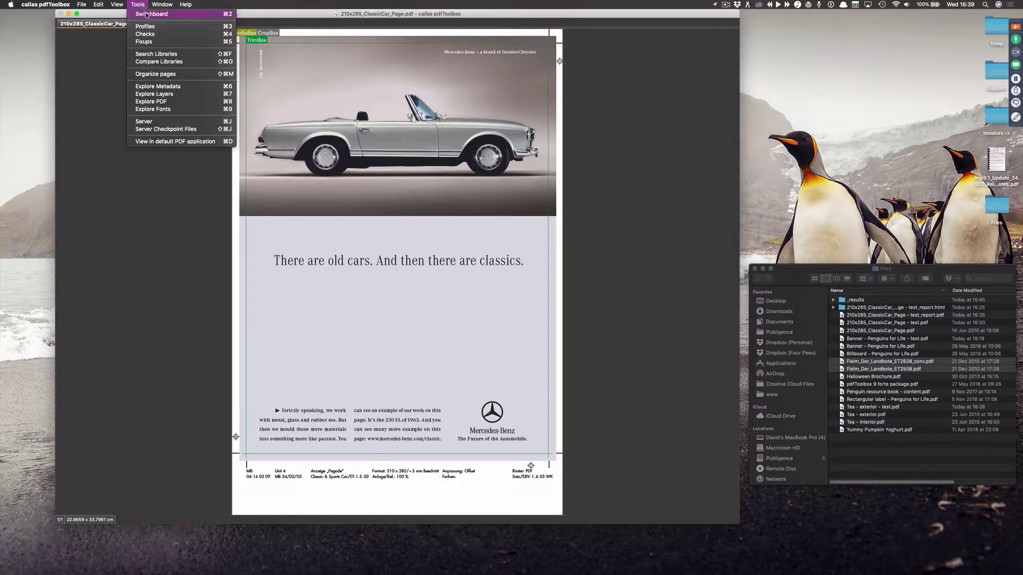
pyautogui.click(147, 15)
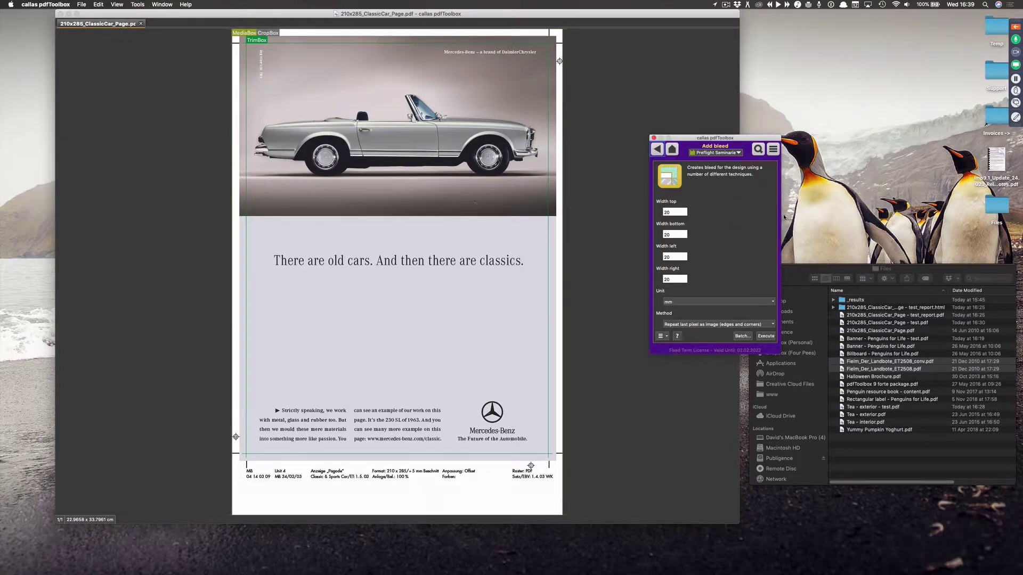
pyautogui.moveTo(709, 136); pyautogui.dragTo(450, 59)
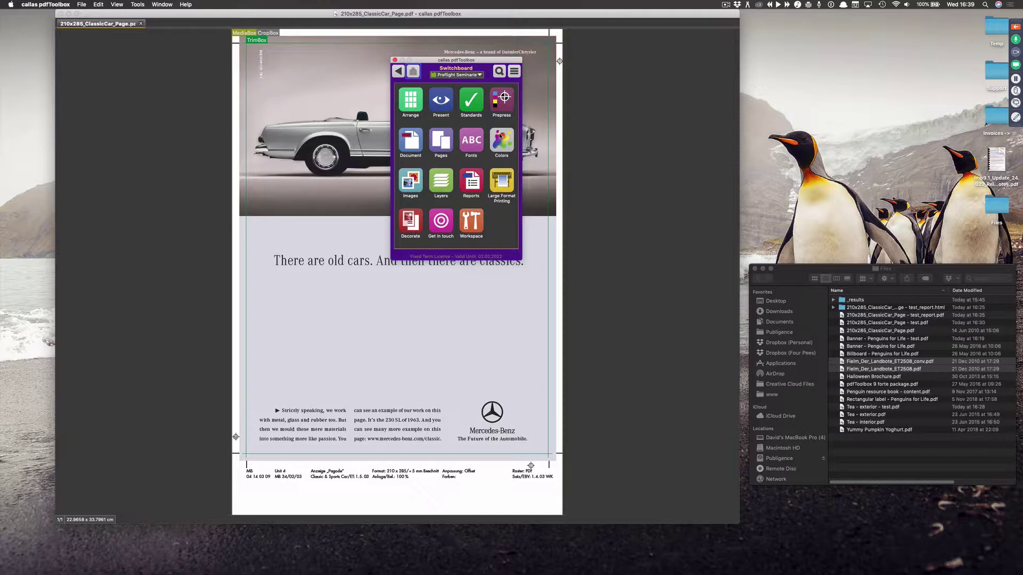
# View the options of the Booklet function in the Switchboard's Arrange group and return to the Switchboard overview
pyautogui.click(410, 103)
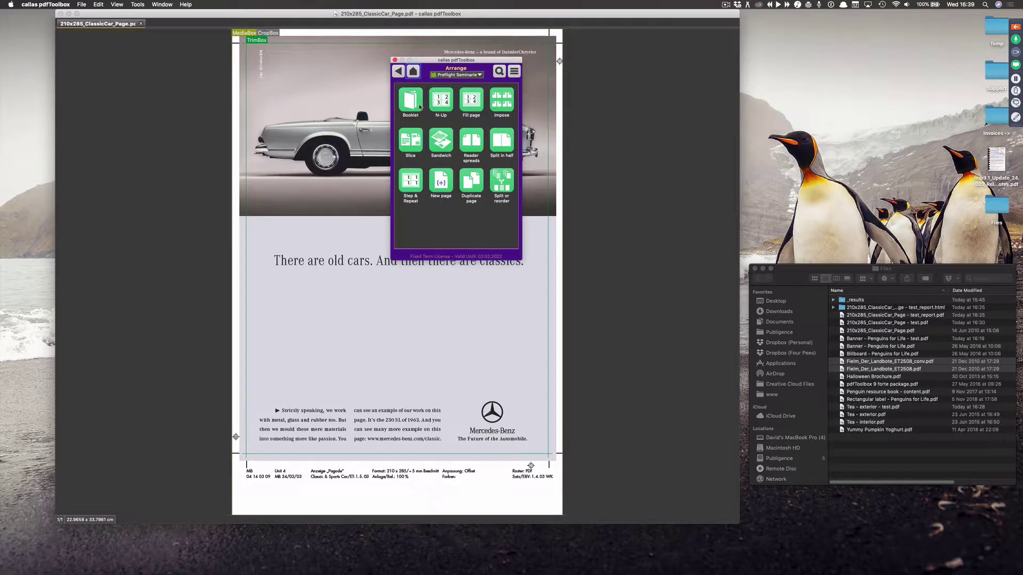
pyautogui.click(420, 108)
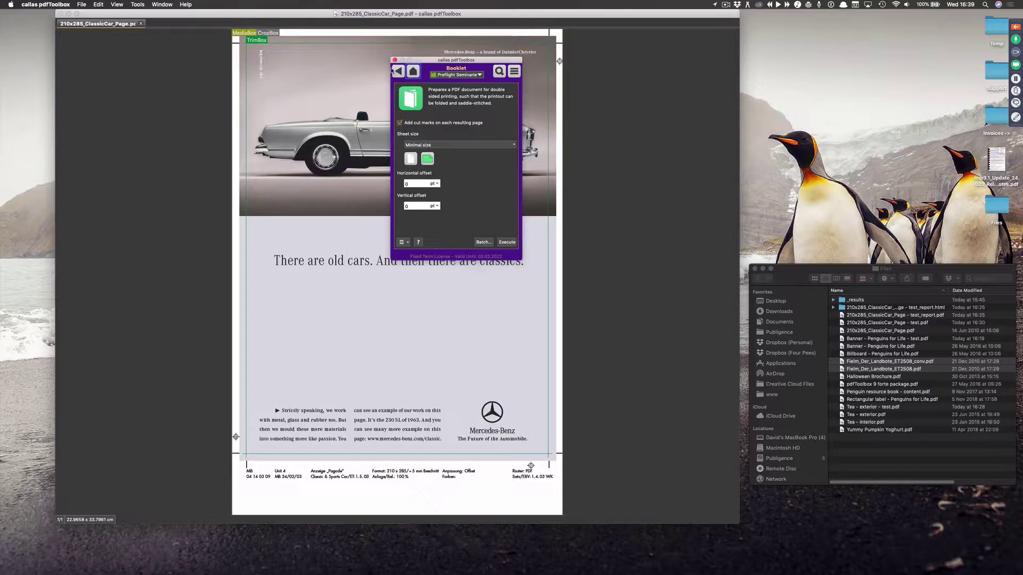
pyautogui.click(410, 72)
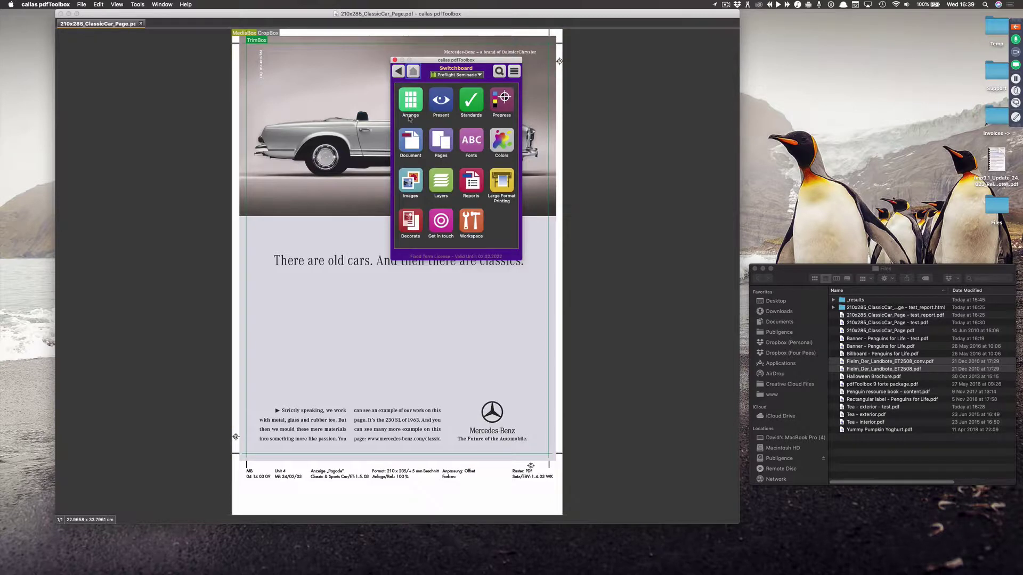
# Close the Switchboard, open the Profiles window and place it over the car page
pyautogui.click(394, 60)
pyautogui.click(155, 4)
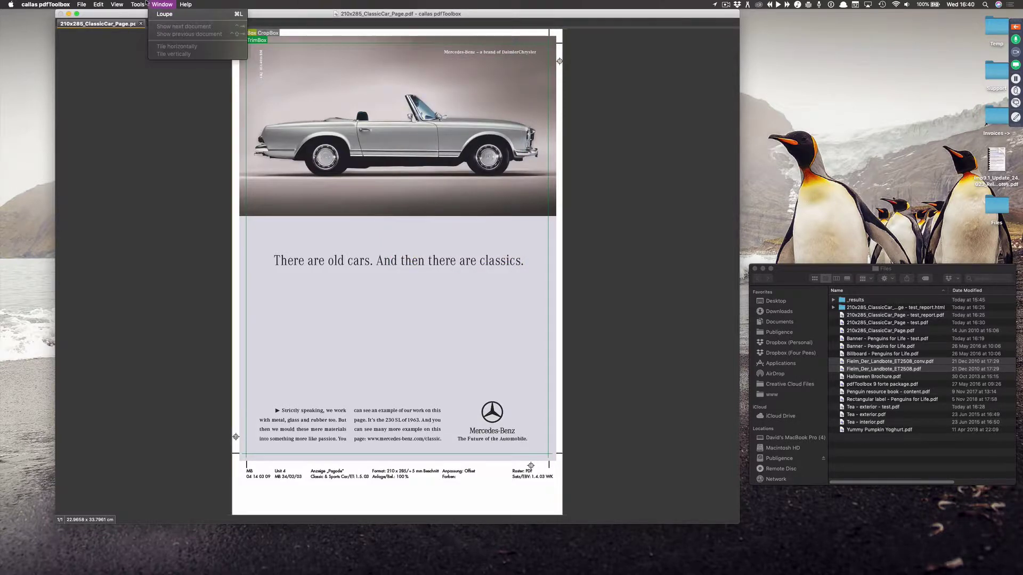
pyautogui.click(174, 52)
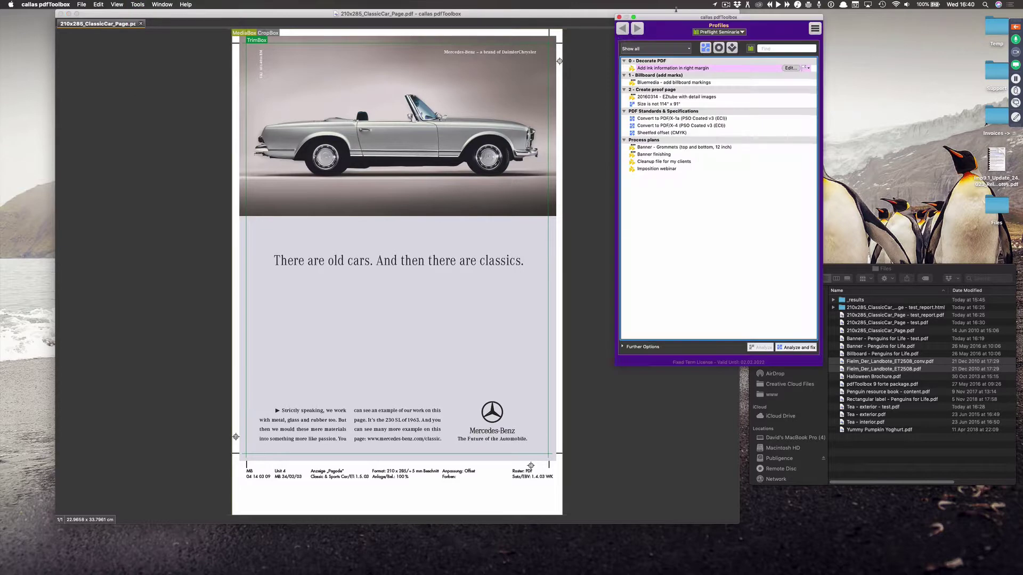
pyautogui.moveTo(676, 16); pyautogui.dragTo(431, 55)
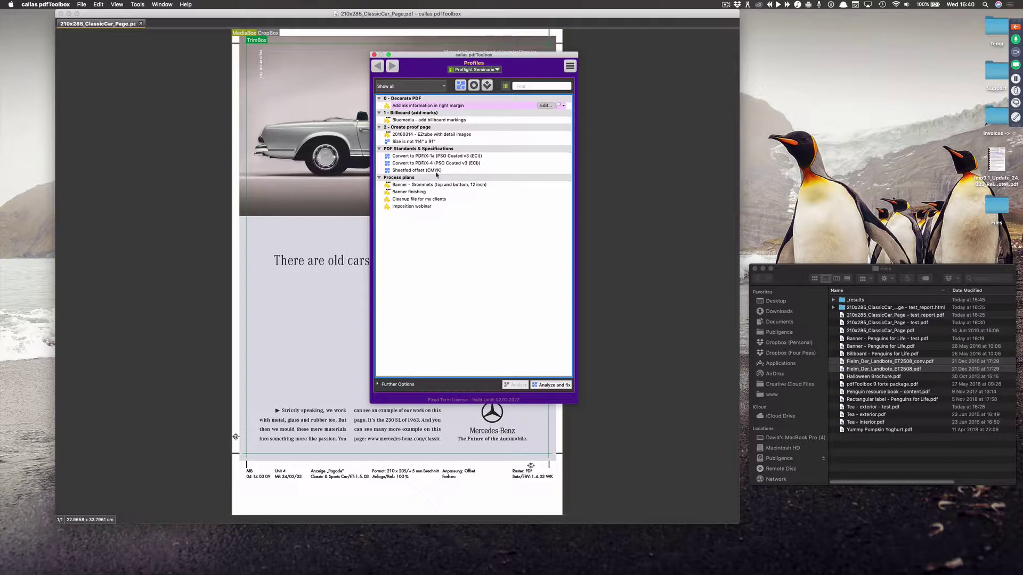
# View the lists of Checks and Fixups and return to the list of Profiles
pyautogui.click(475, 88)
pyautogui.click(487, 85)
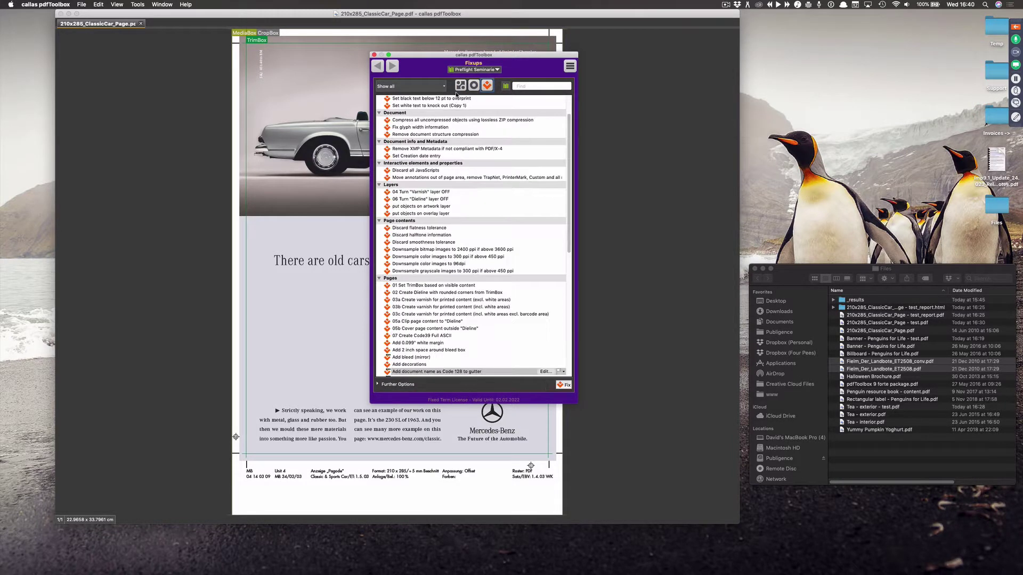
pyautogui.click(460, 86)
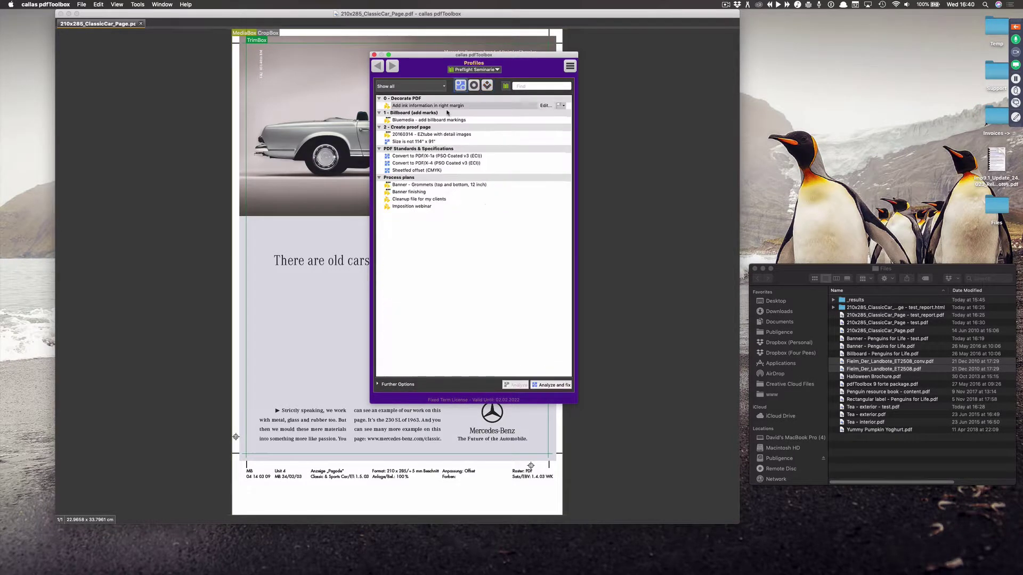
# Browse the Prepress, Color and Transparency library, then the PDF Standards library's PDF/X profiles, the PDF/X-5n conversion description and its process plans
pyautogui.click(499, 70)
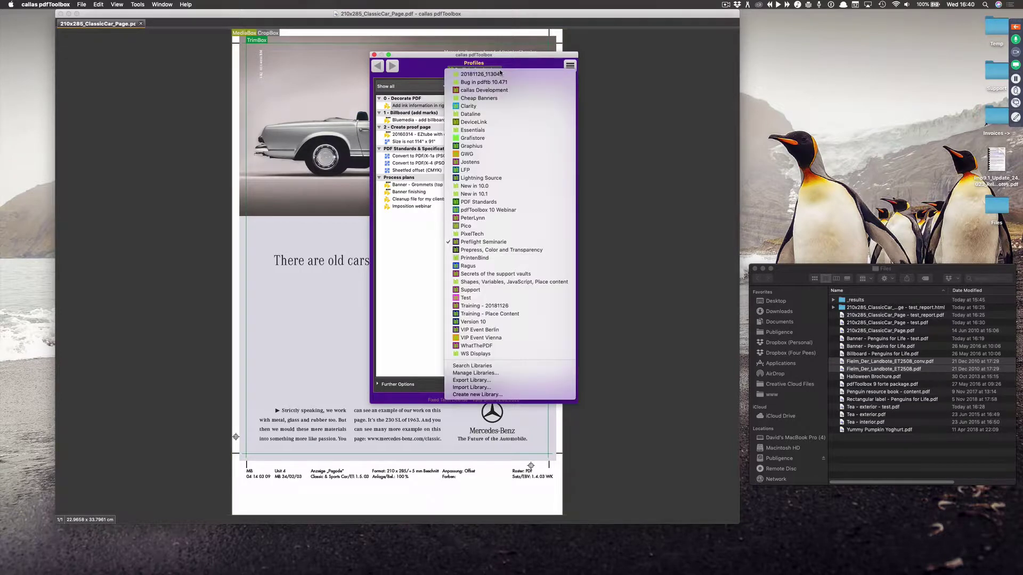
pyautogui.click(511, 249)
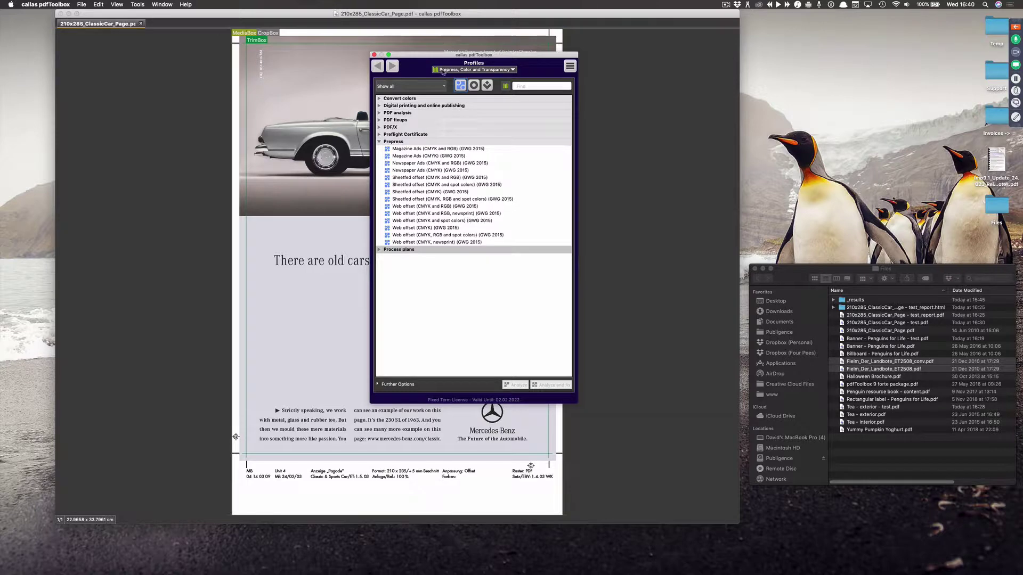
pyautogui.click(513, 70)
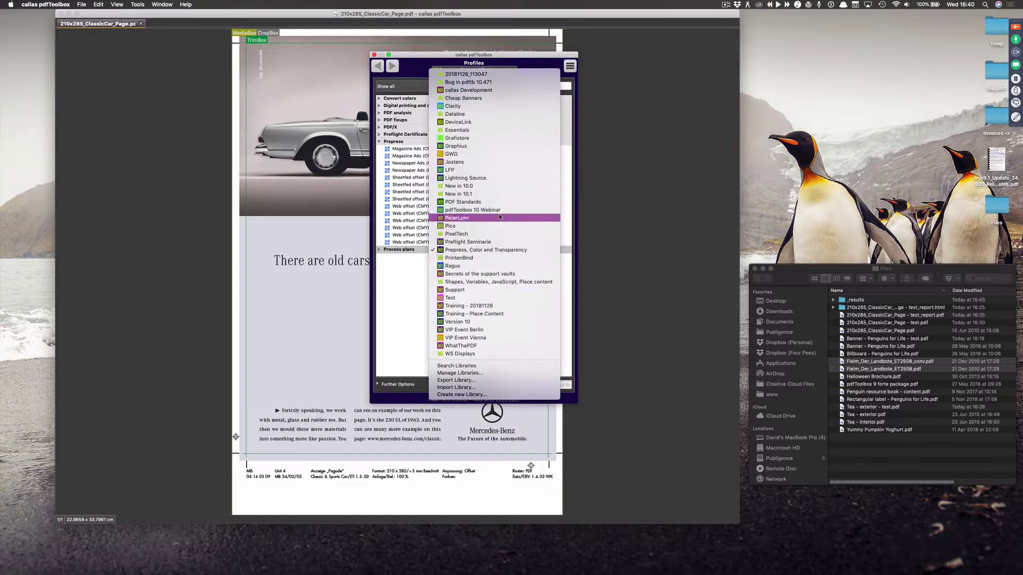
pyautogui.click(493, 202)
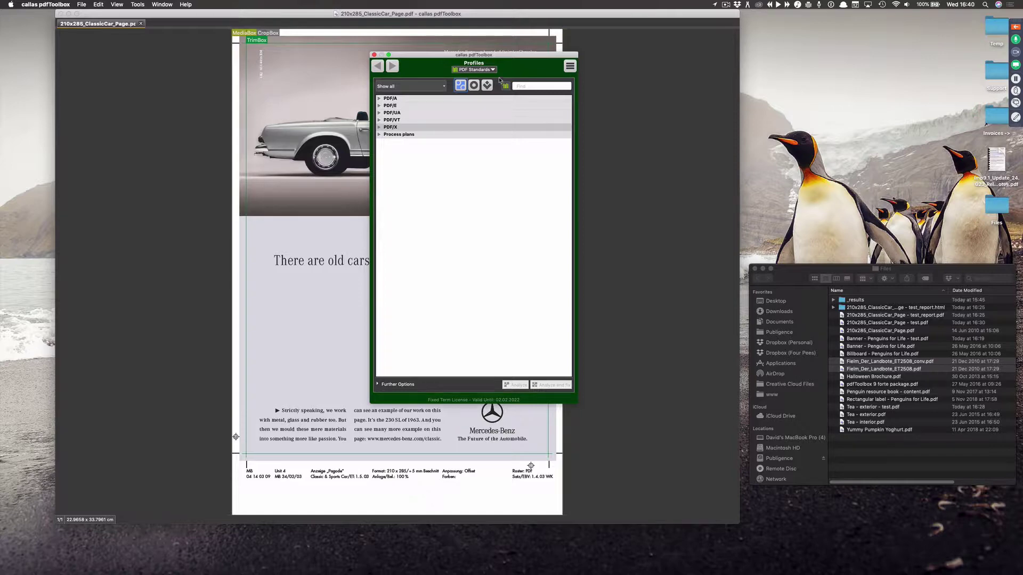
pyautogui.click(379, 128)
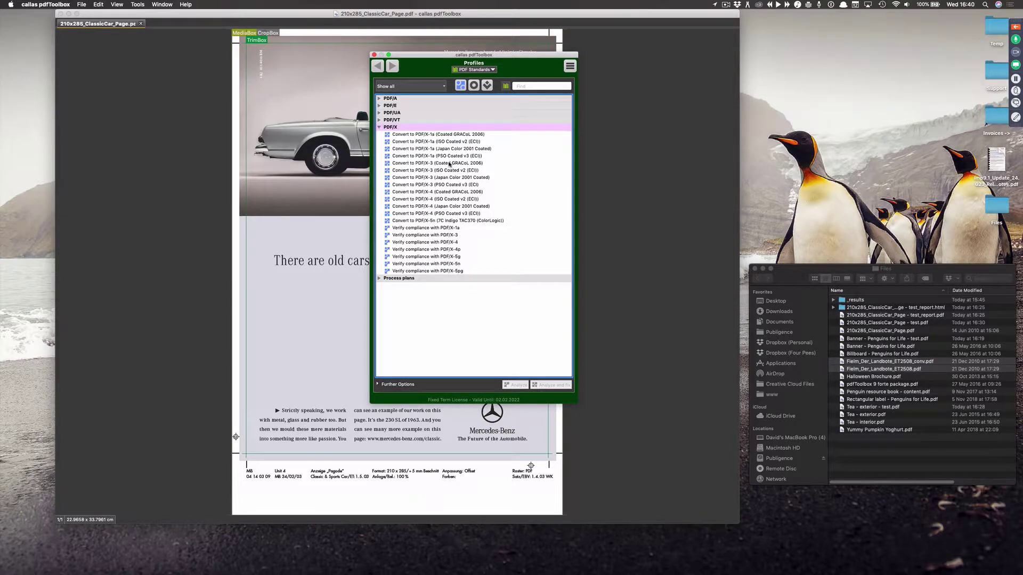
pyautogui.click(456, 221)
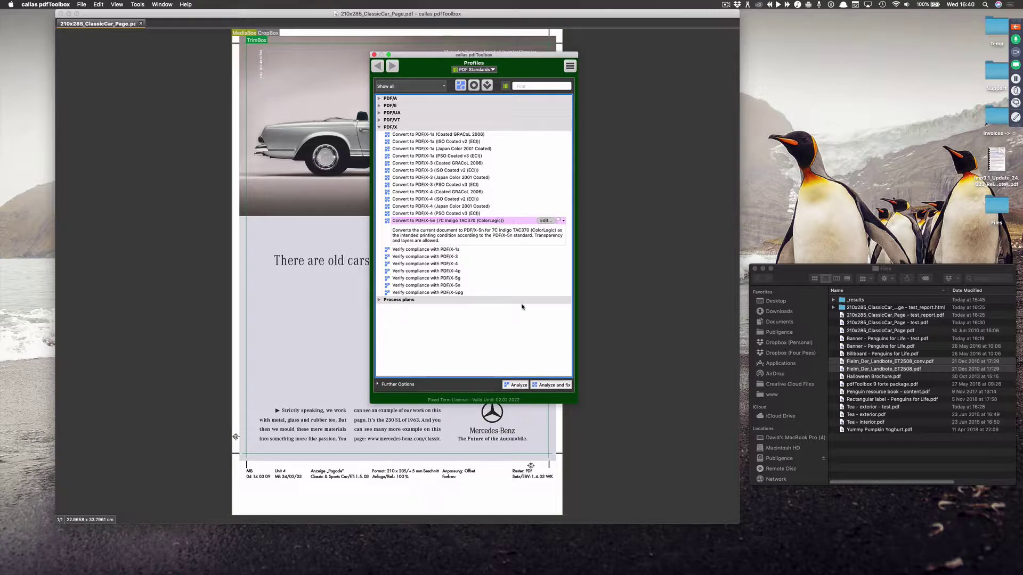
pyautogui.click(436, 300)
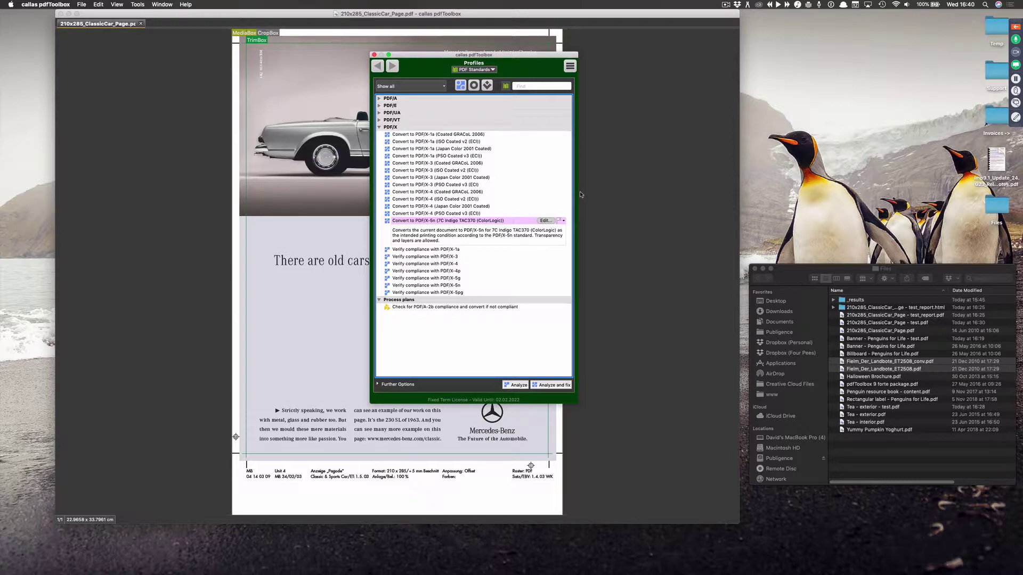
# Switch back to the Prepress, Color and Transparency library, list its process plans and look over the available visualization commands
pyautogui.click(493, 72)
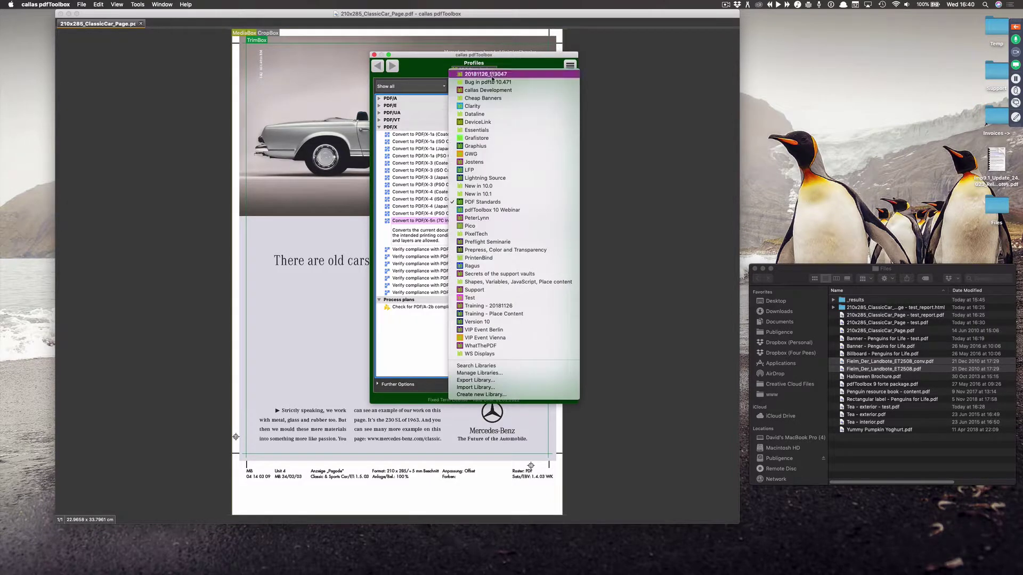
pyautogui.click(498, 250)
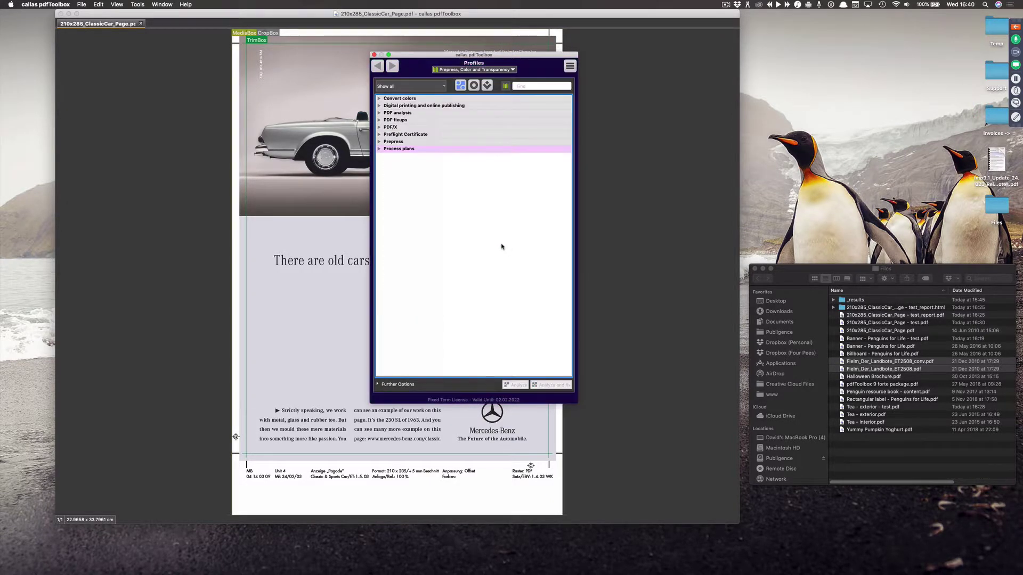
pyautogui.click(379, 148)
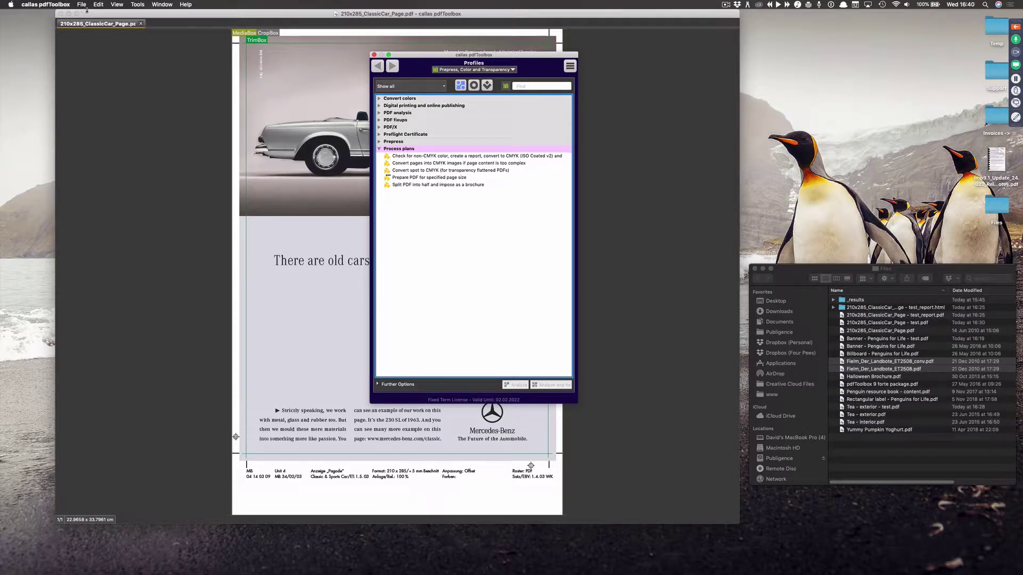
pyautogui.click(120, 5)
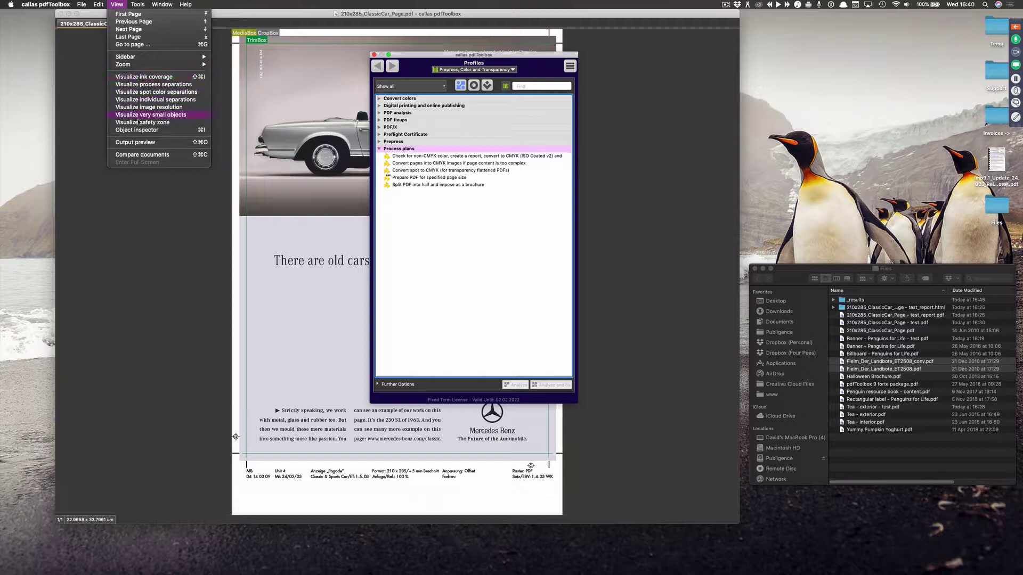
pyautogui.moveTo(138, 4)
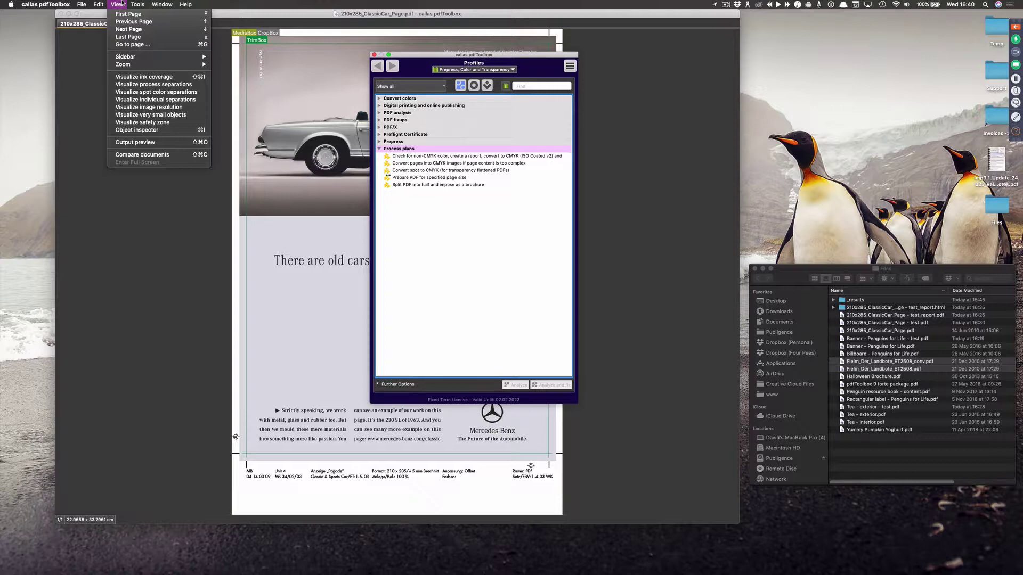
# Switch to the GoToWebinar control panel and read the attendee's question about automatically creating an opaque white separation
pyautogui.click(992, 37)
pyautogui.click(1016, 27)
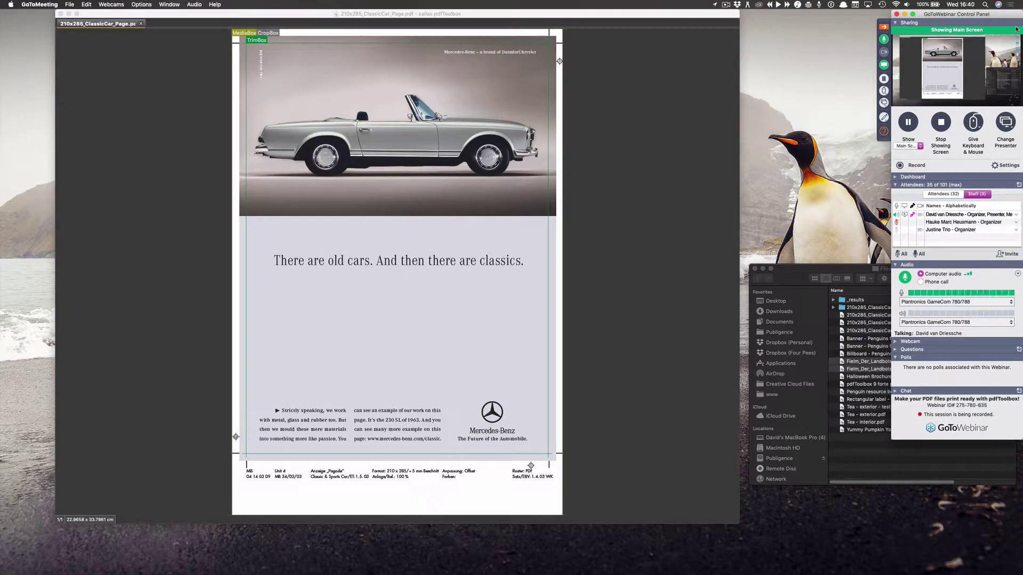
pyautogui.click(896, 351)
pyautogui.click(959, 384)
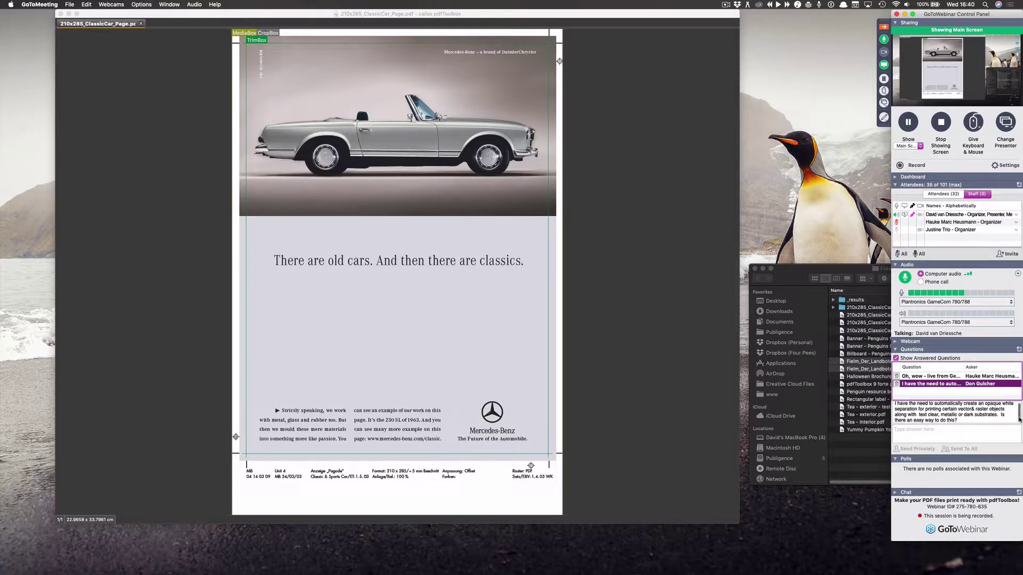
pyautogui.moveTo(1019, 416); pyautogui.dragTo(1019, 411)
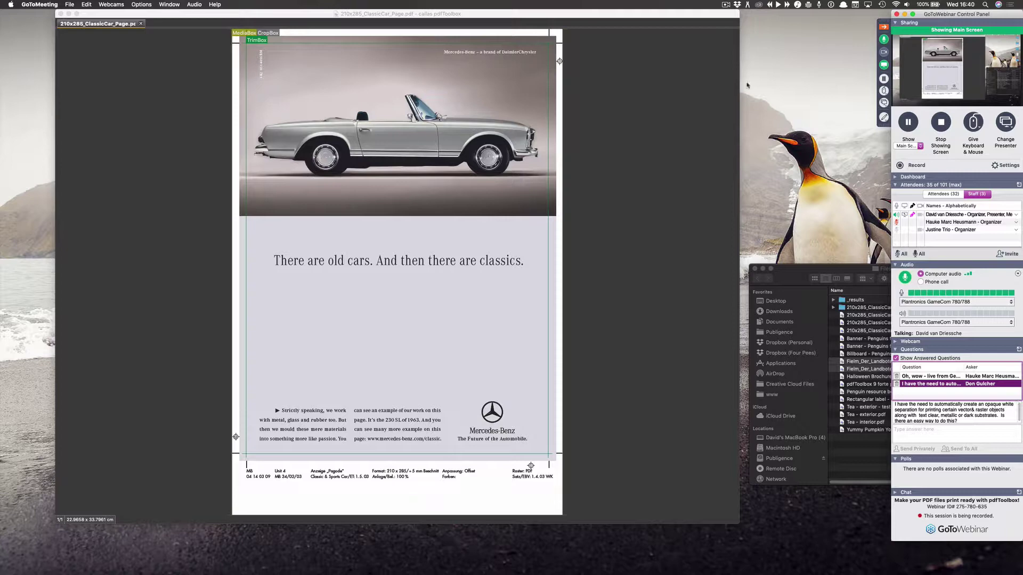
# Return to pdfToolbox and close the classic car document and the Profiles window
pyautogui.click(117, 120)
pyautogui.click(140, 24)
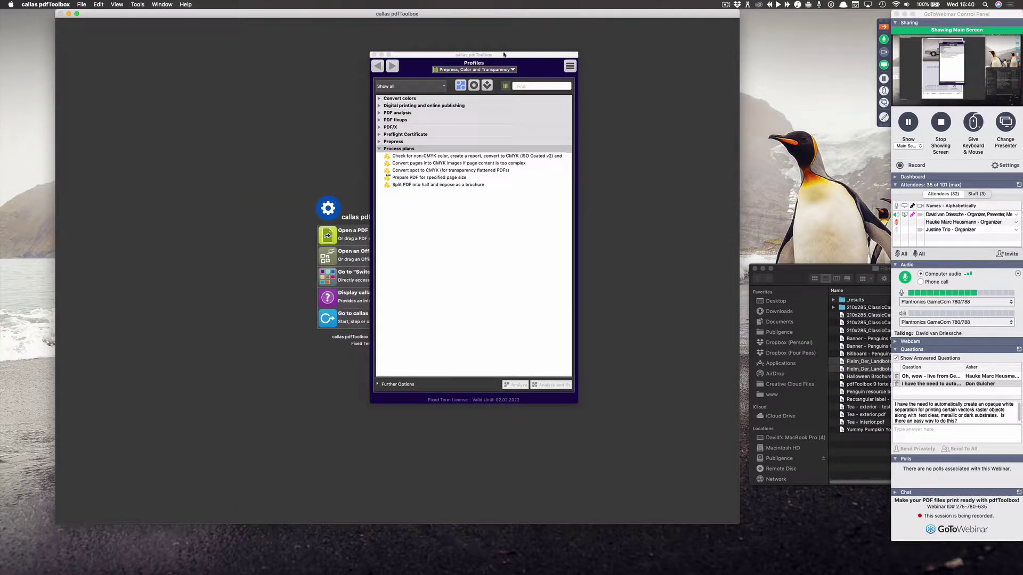
pyautogui.click(375, 55)
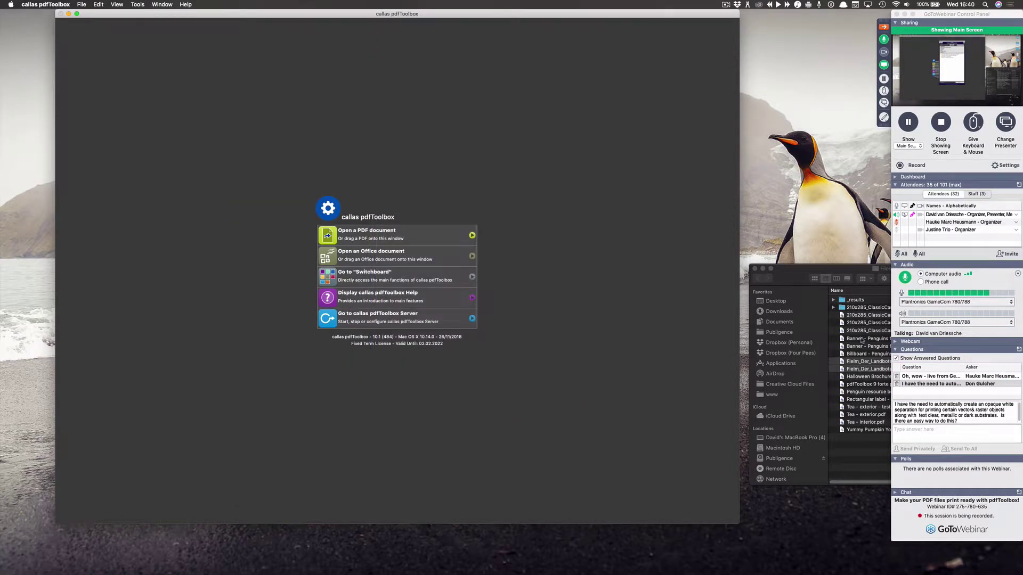
# Move the Finder window clear of the webinar panel and open Rectangular label - Penguins for Life.pdf in pdfToolbox
pyautogui.click(867, 462)
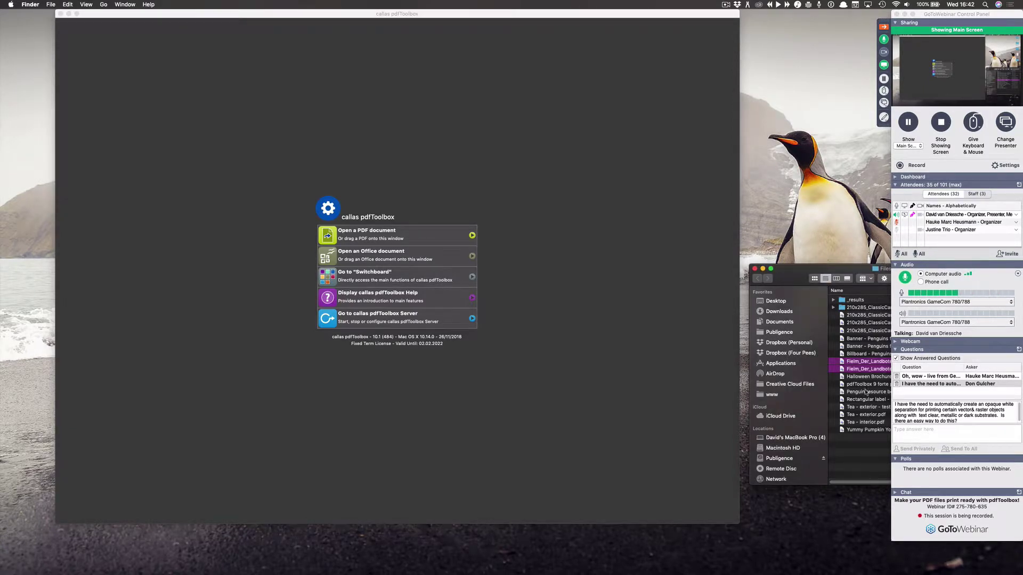
pyautogui.moveTo(867, 277); pyautogui.dragTo(826, 266)
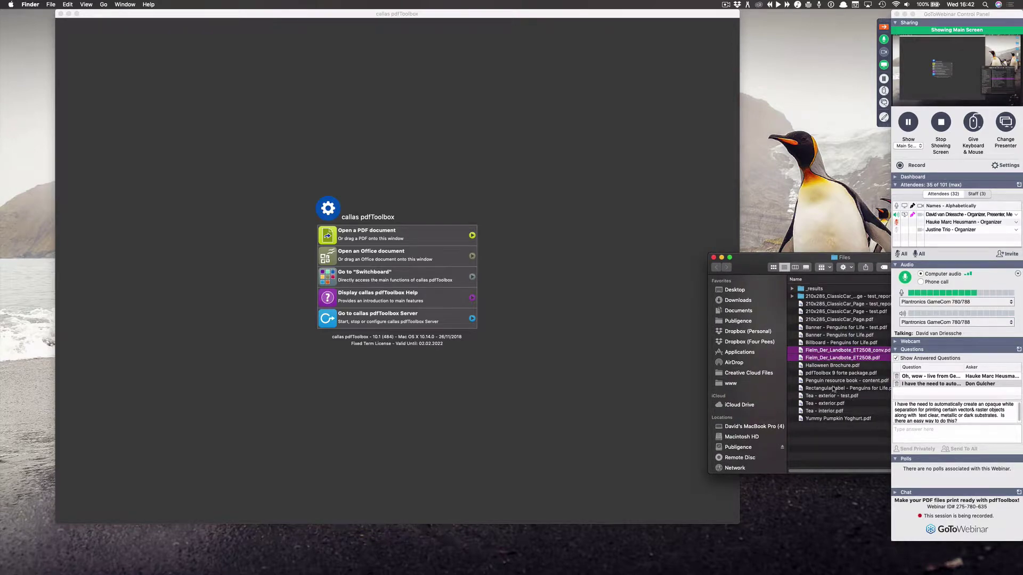
pyautogui.moveTo(832, 388); pyautogui.dragTo(498, 148)
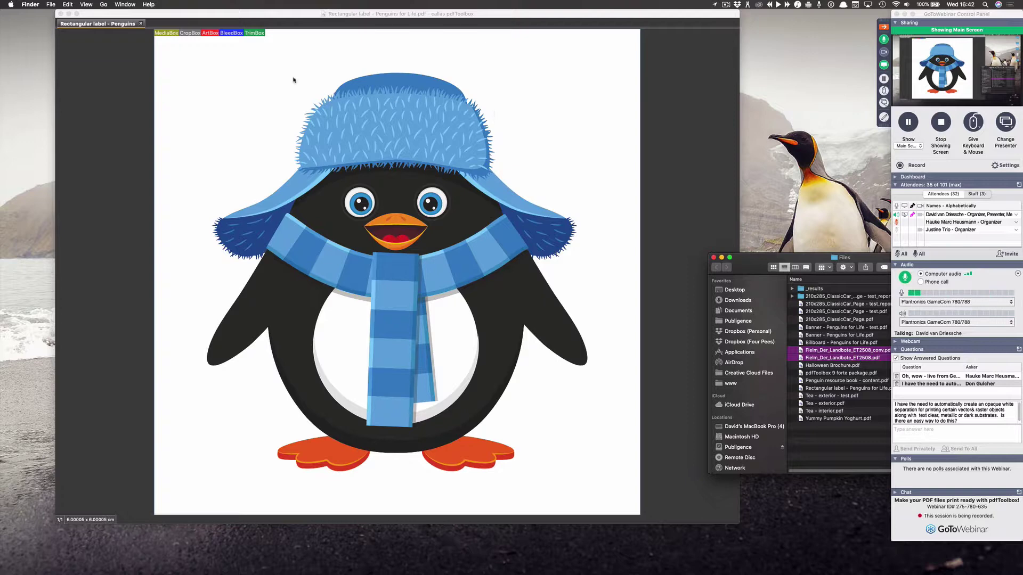
# Open the Add ink layer function from the Switchboard's Large Format Printing group, with its window moved off the penguin's face
pyautogui.click(187, 41)
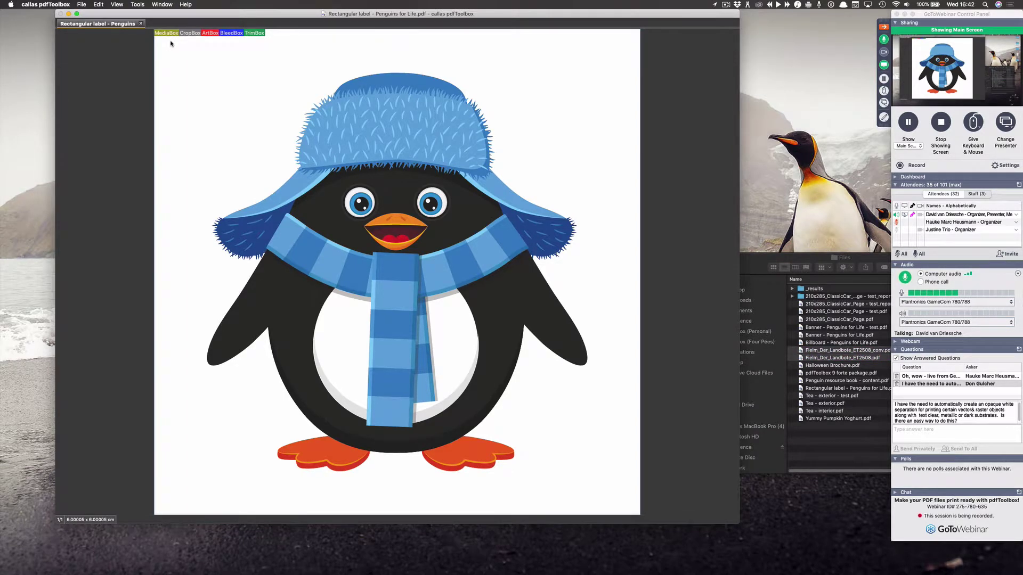
pyautogui.click(138, 5)
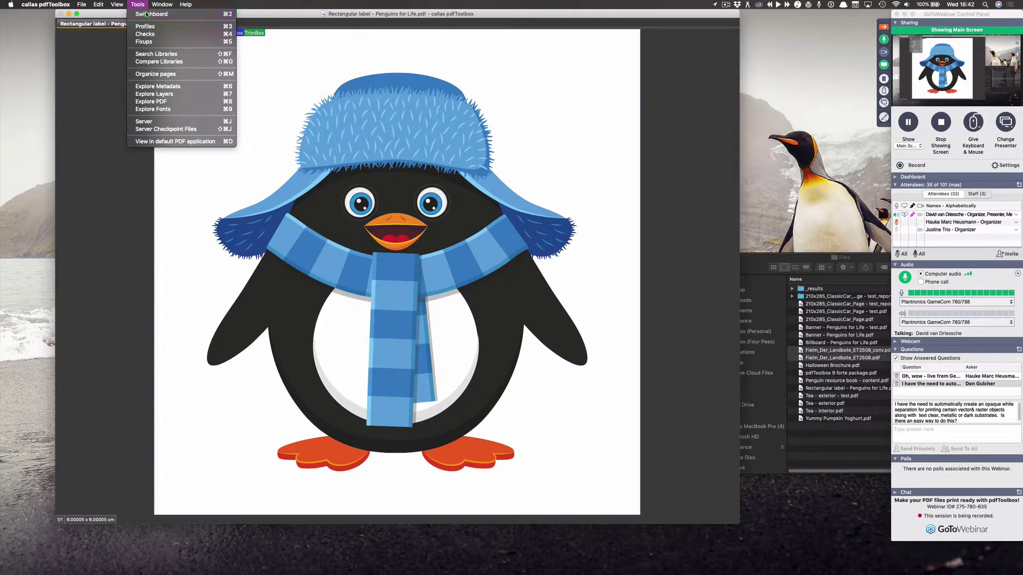
pyautogui.click(147, 14)
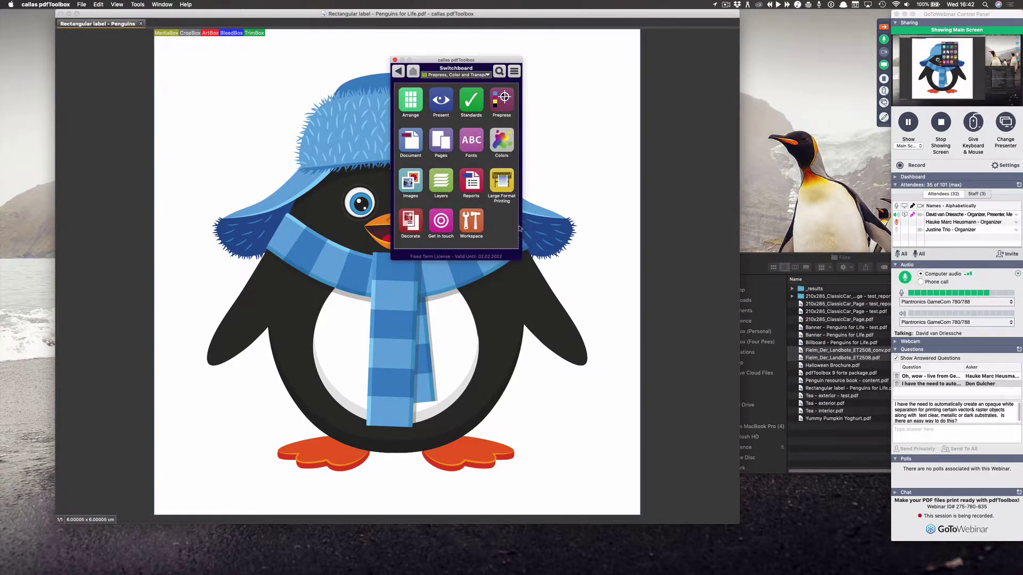
pyautogui.click(502, 181)
pyautogui.moveTo(456, 60)
pyautogui.mouseDown()
pyautogui.moveTo(586, 70)
pyautogui.moveTo(595, 22)
pyautogui.mouseUp()
pyautogui.click(540, 109)
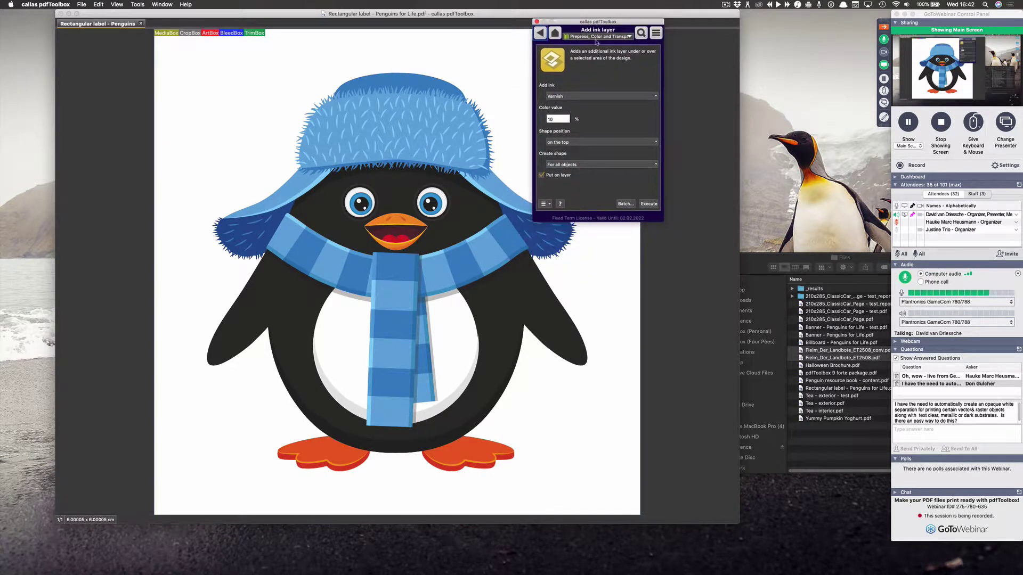
# Configure the Add ink layer function with White ink, shape position at the bottom, and shapes created for all objects
pyautogui.click(590, 96)
pyautogui.click(589, 103)
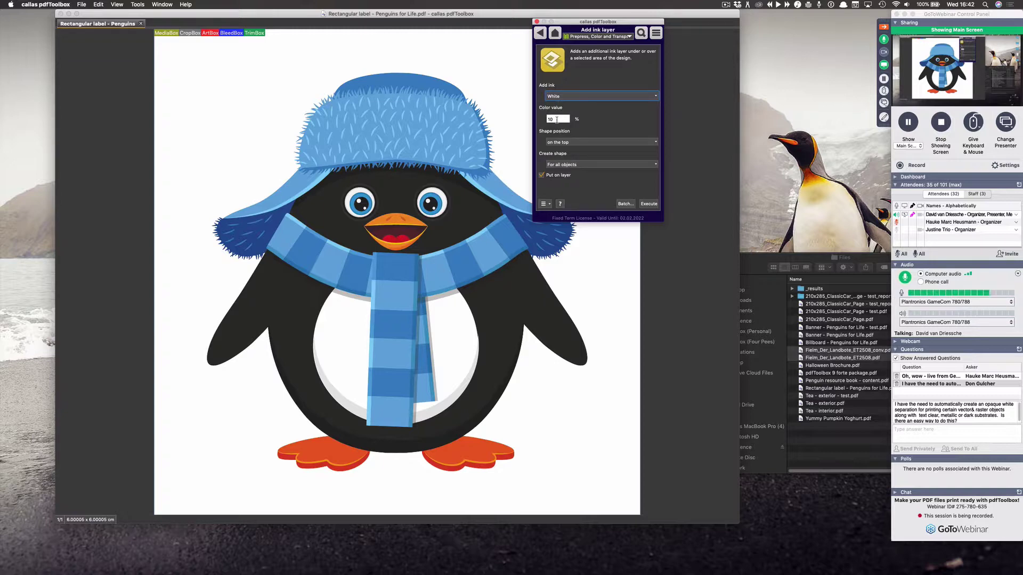
pyautogui.click(572, 142)
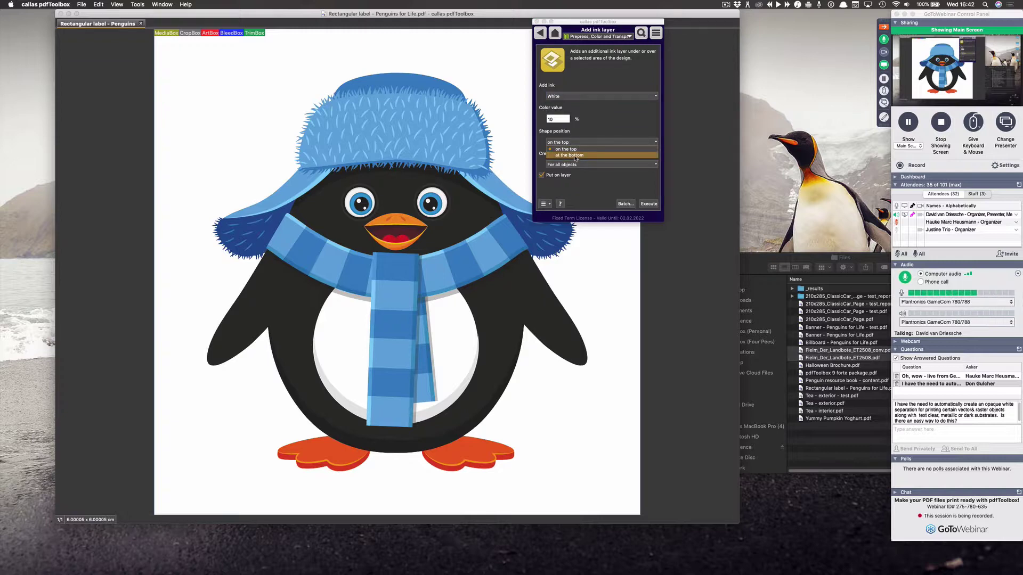
pyautogui.click(574, 156)
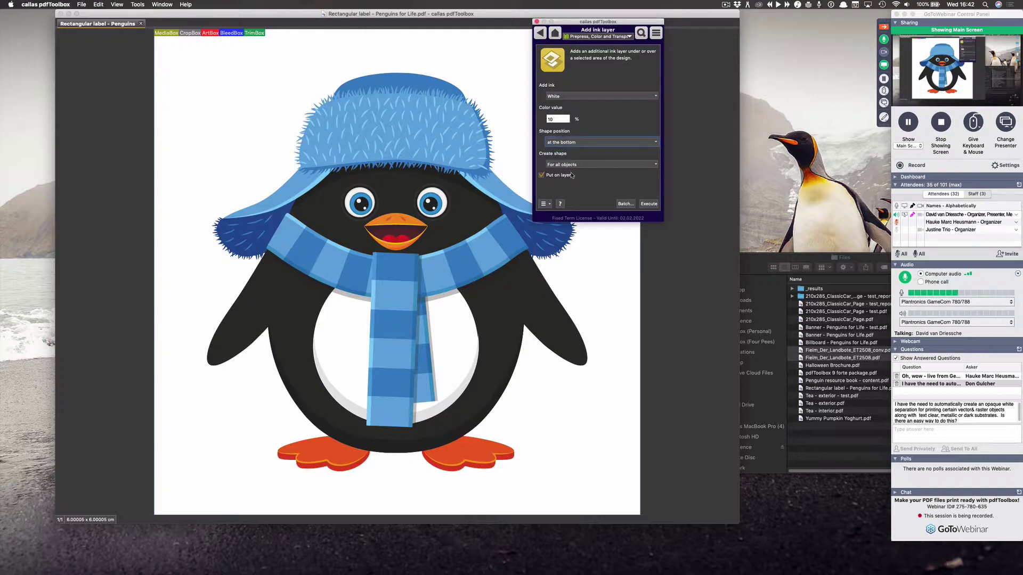
pyautogui.click(582, 166)
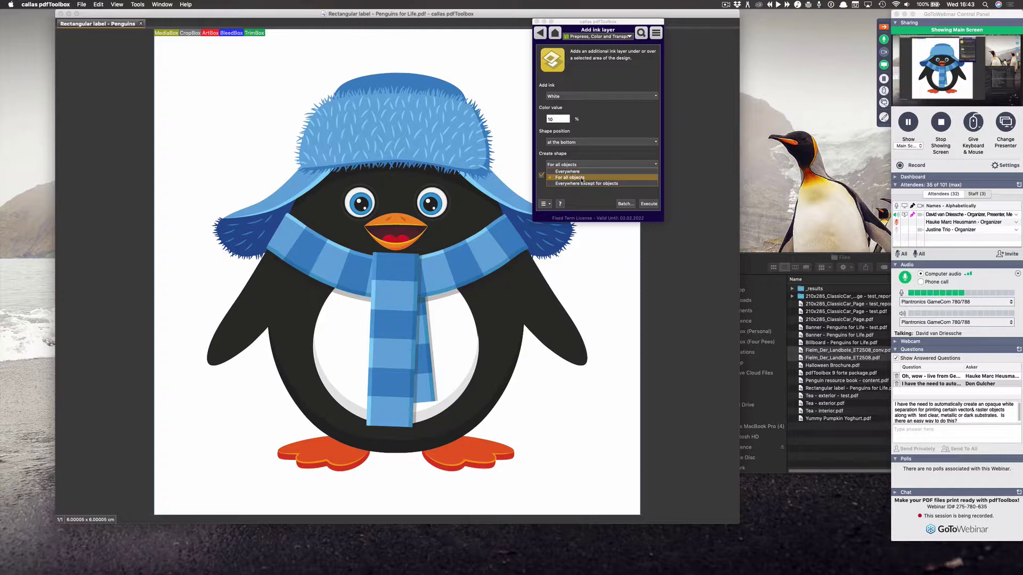
pyautogui.click(582, 179)
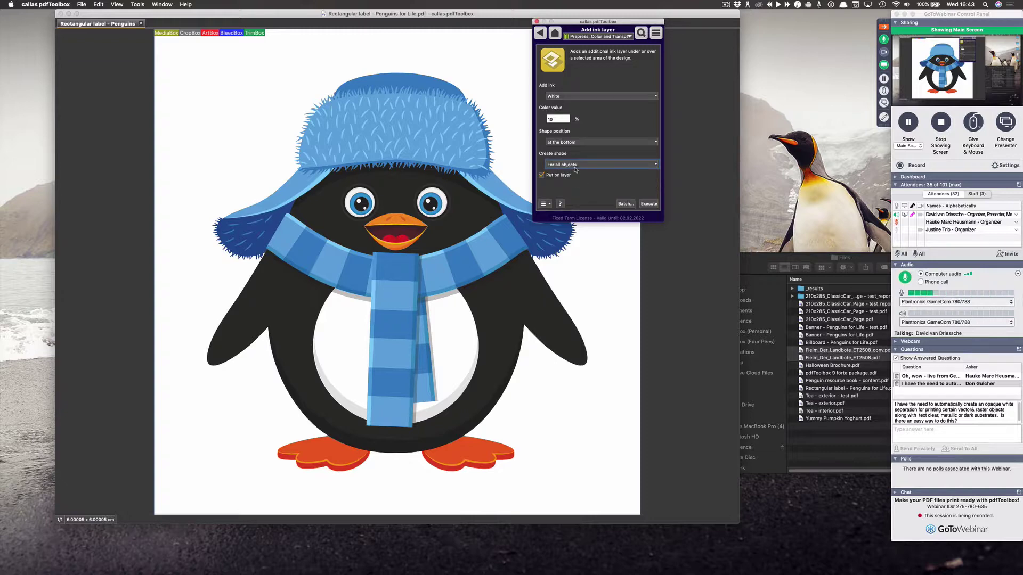
# Execute the ink layer function and save the result as Rectangular label - Penguins for Life - test.pdf
pyautogui.click(649, 204)
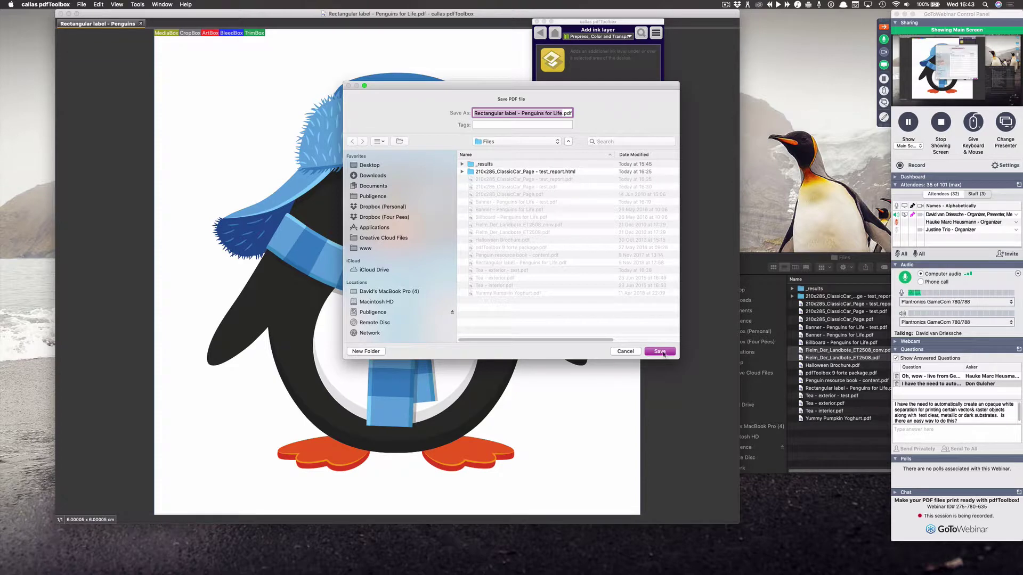
pyautogui.click(560, 113)
pyautogui.write('- test')
pyautogui.press('Return')
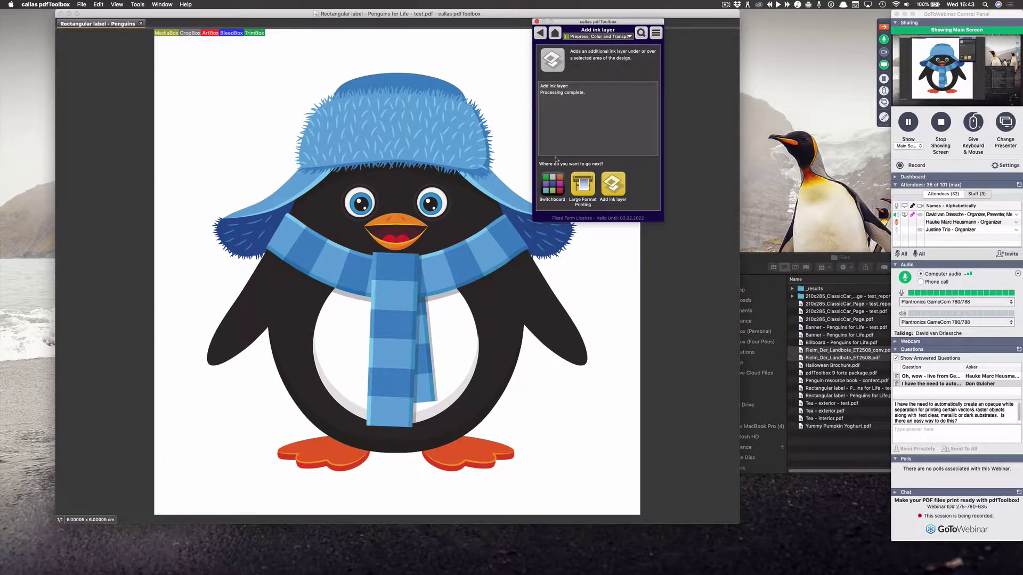
# Move the Switchboard window clear of the label and visualize its individual separations, viewing White and then Black
pyautogui.moveTo(558, 22); pyautogui.dragTo(773, 42)
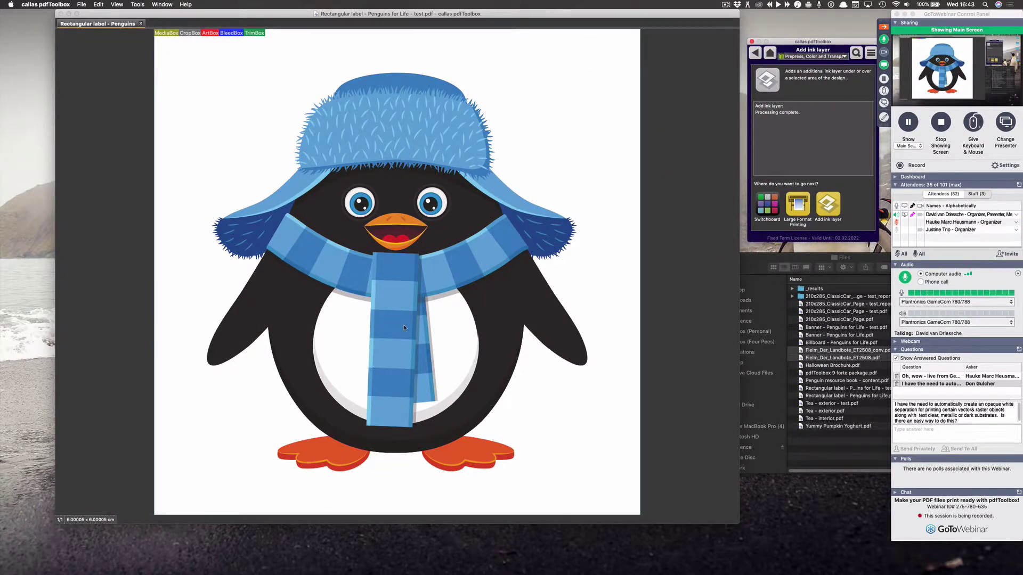
pyautogui.click(138, 4)
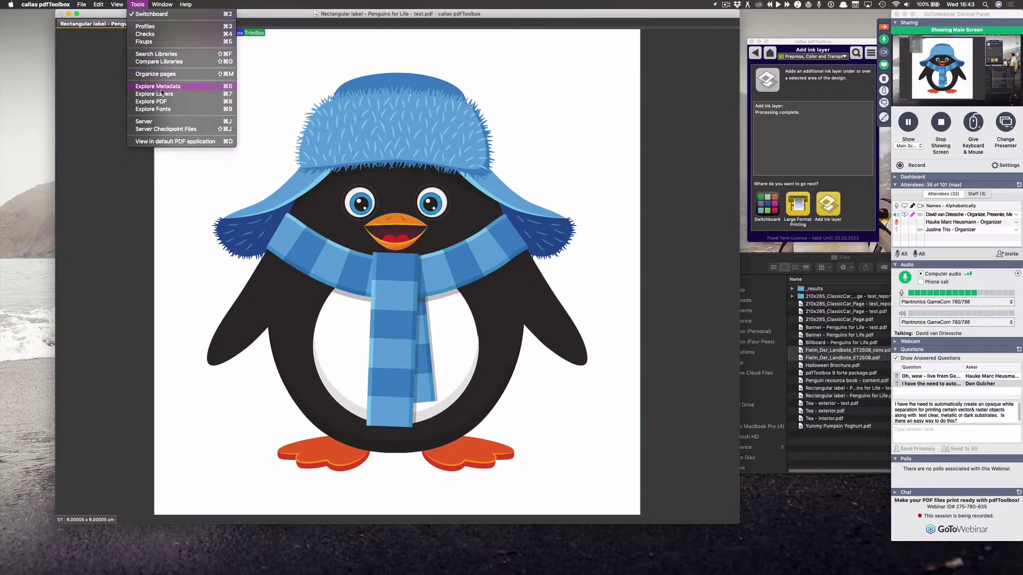
pyautogui.moveTo(117, 4)
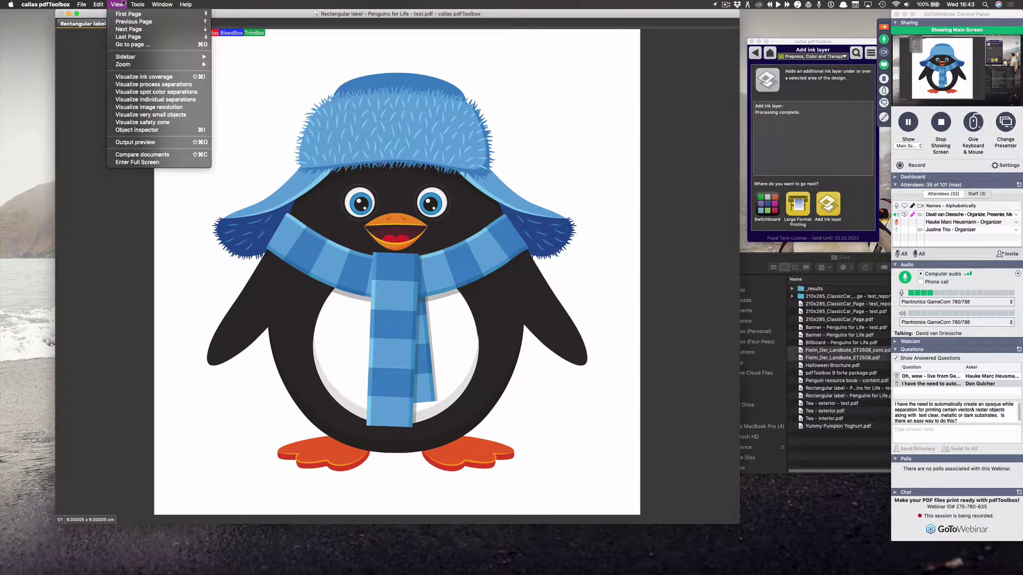
pyautogui.click(144, 100)
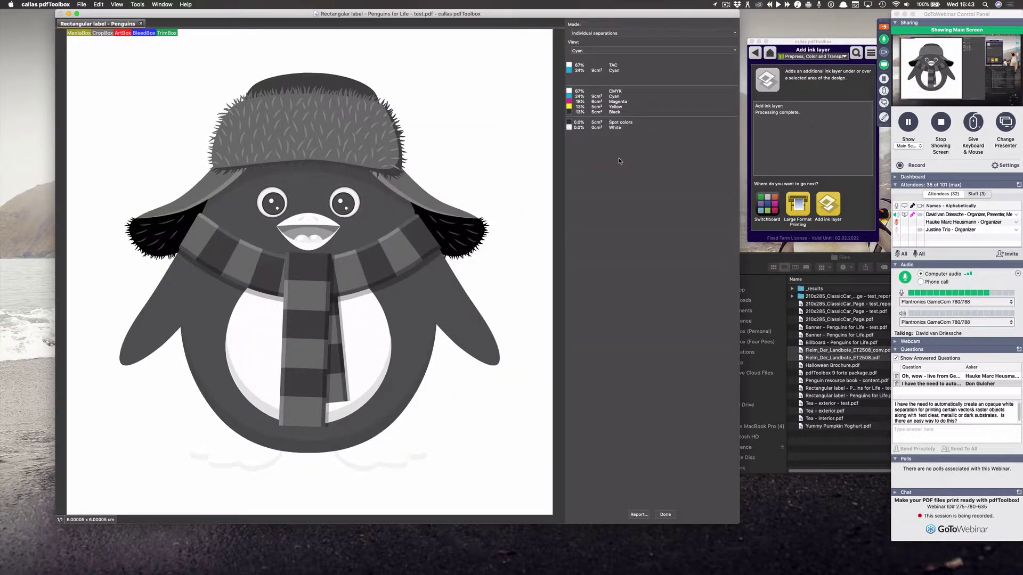
pyautogui.click(617, 53)
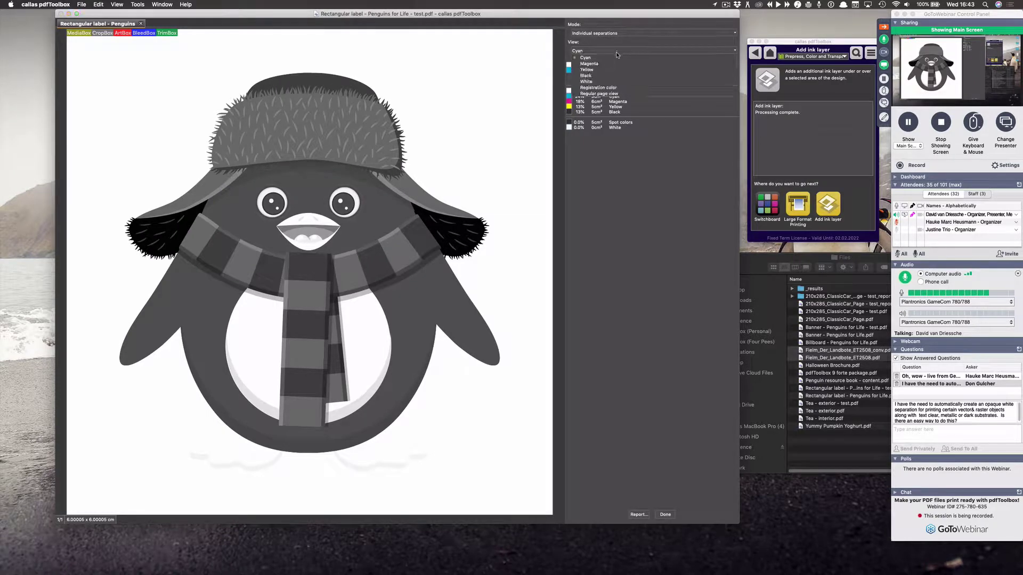
pyautogui.click(615, 83)
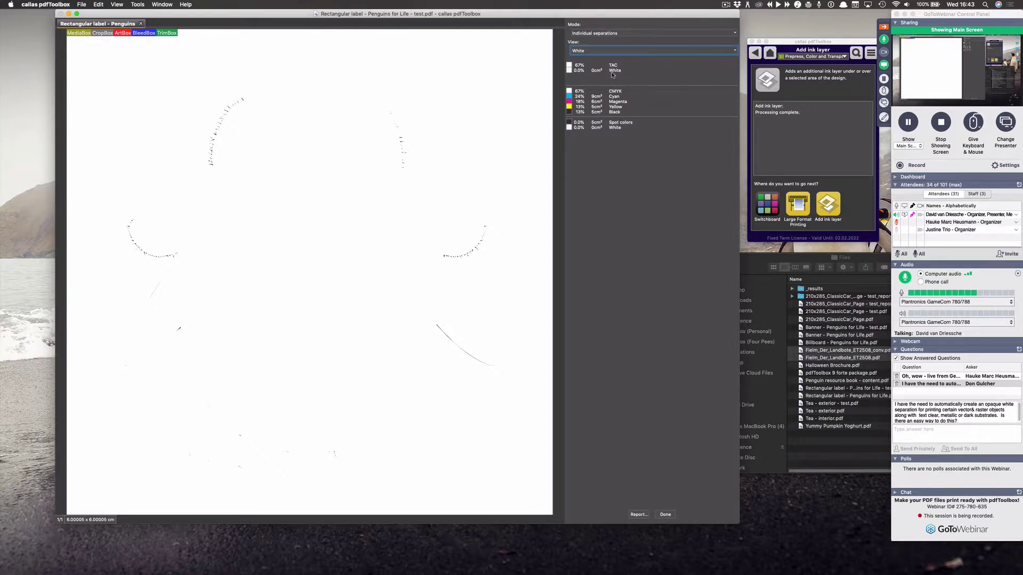
pyautogui.click(594, 53)
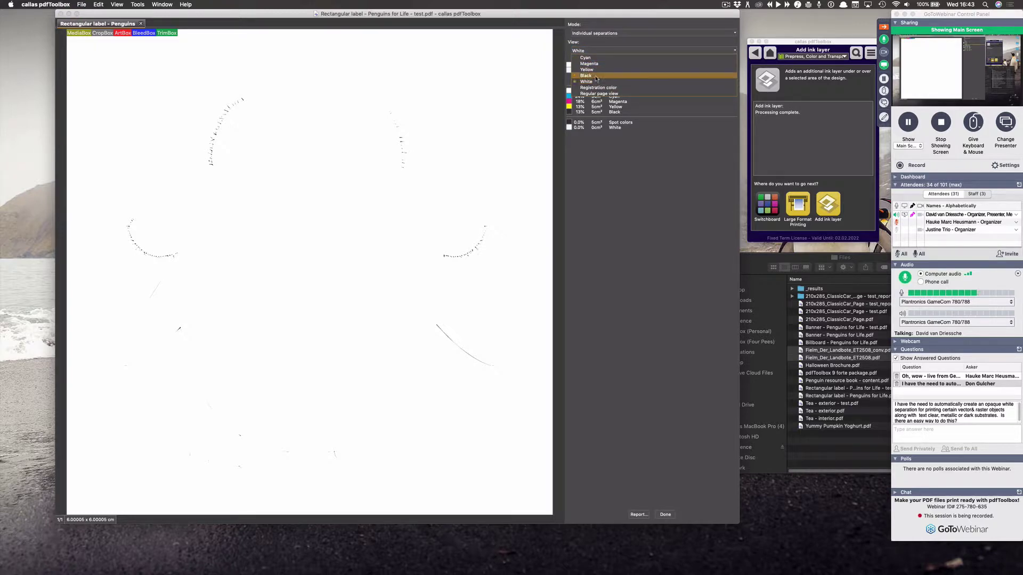
pyautogui.click(595, 76)
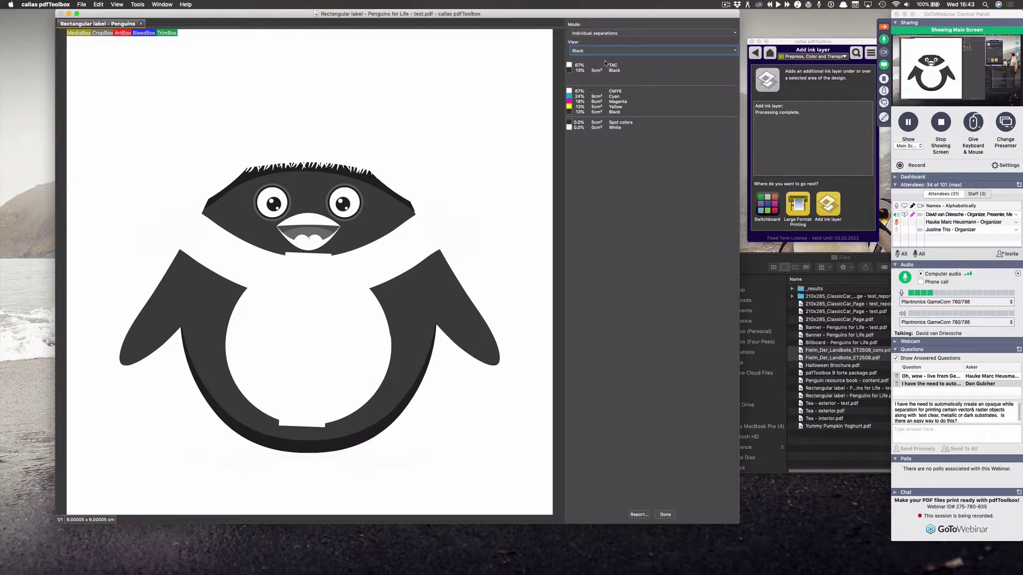
# Close the test label, reopen the original Rectangular label - Penguins for Life.pdf and leave the separations view
pyautogui.click(140, 24)
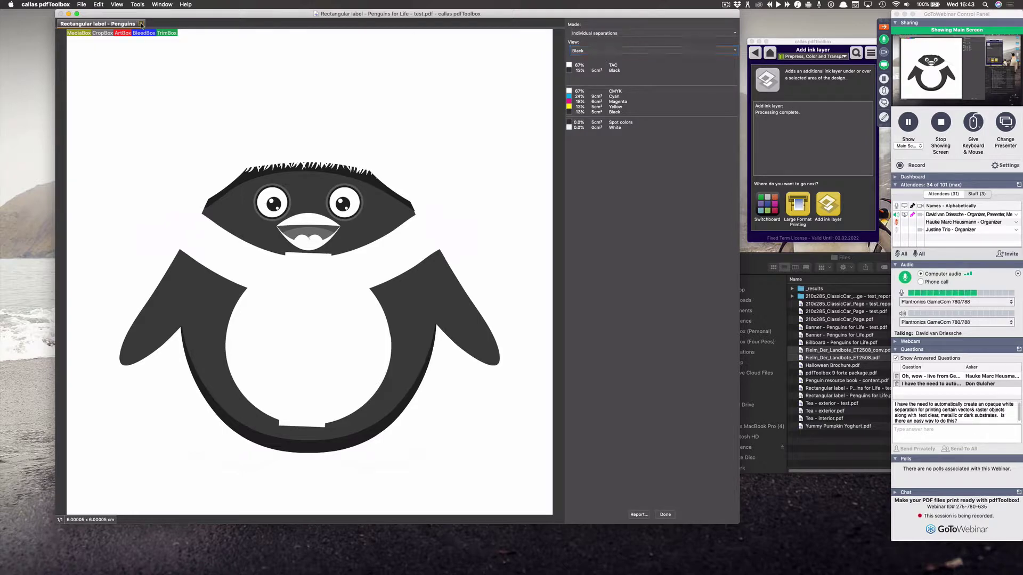
pyautogui.click(868, 374)
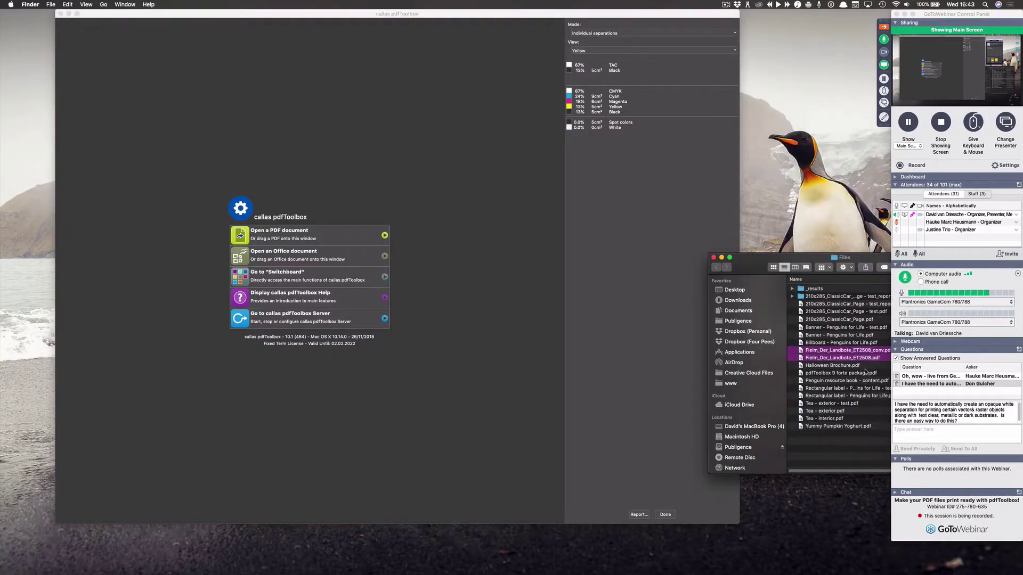
pyautogui.click(840, 343)
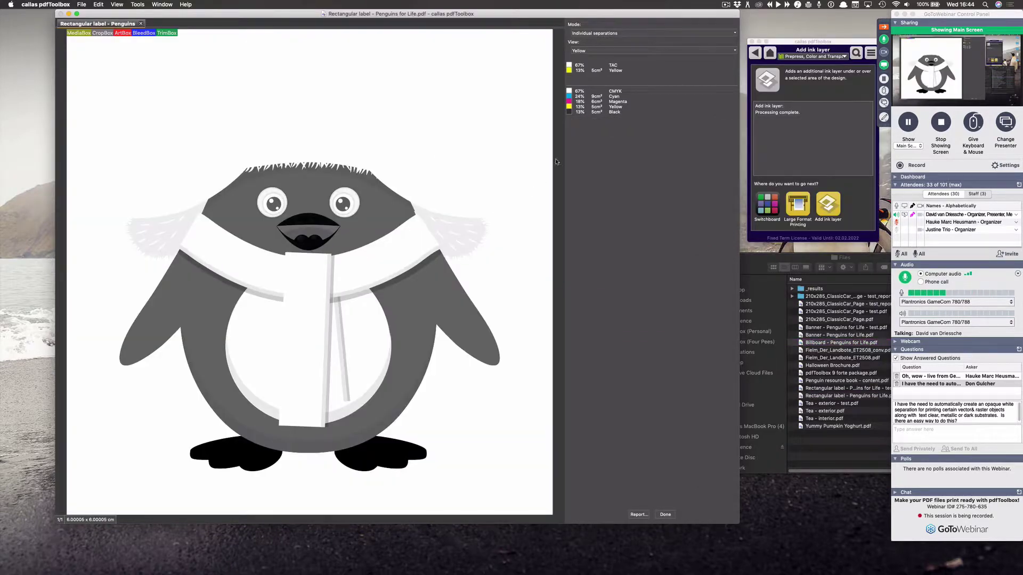
pyautogui.click(667, 514)
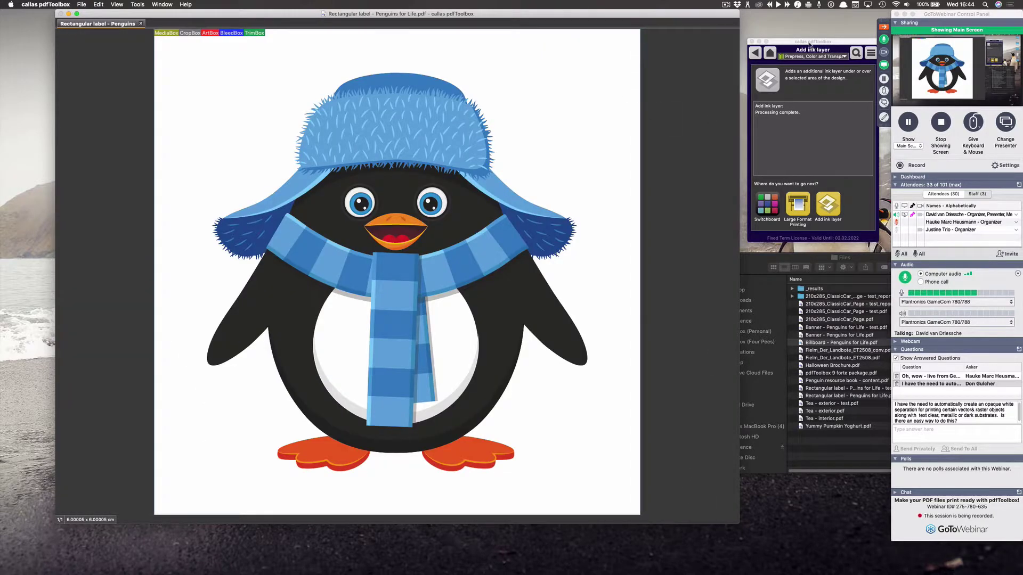
# Open the Fixups window, switch to the Preflight Seminarie library and search its fixups for "varn"
pyautogui.click(139, 4)
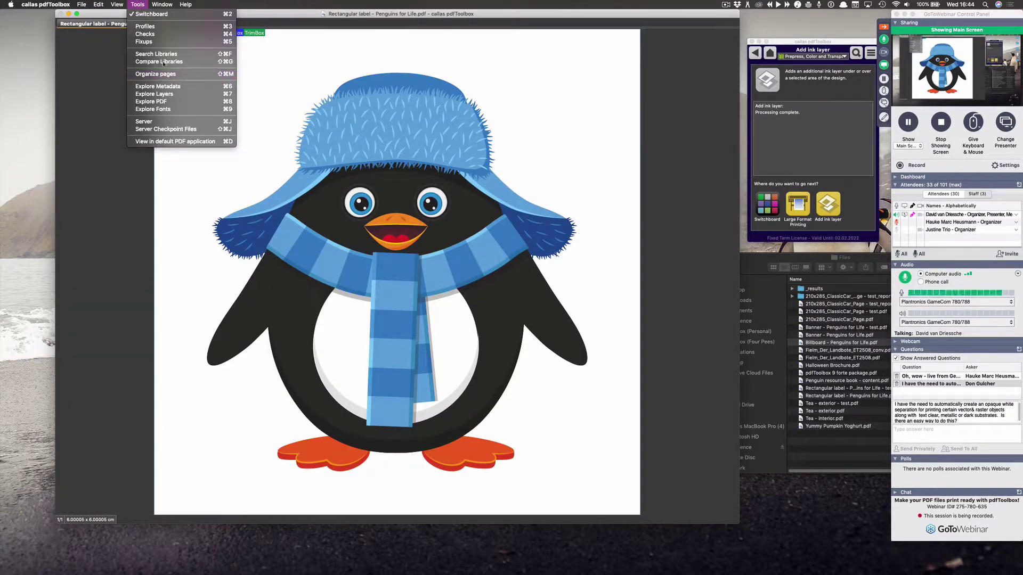
pyautogui.click(171, 42)
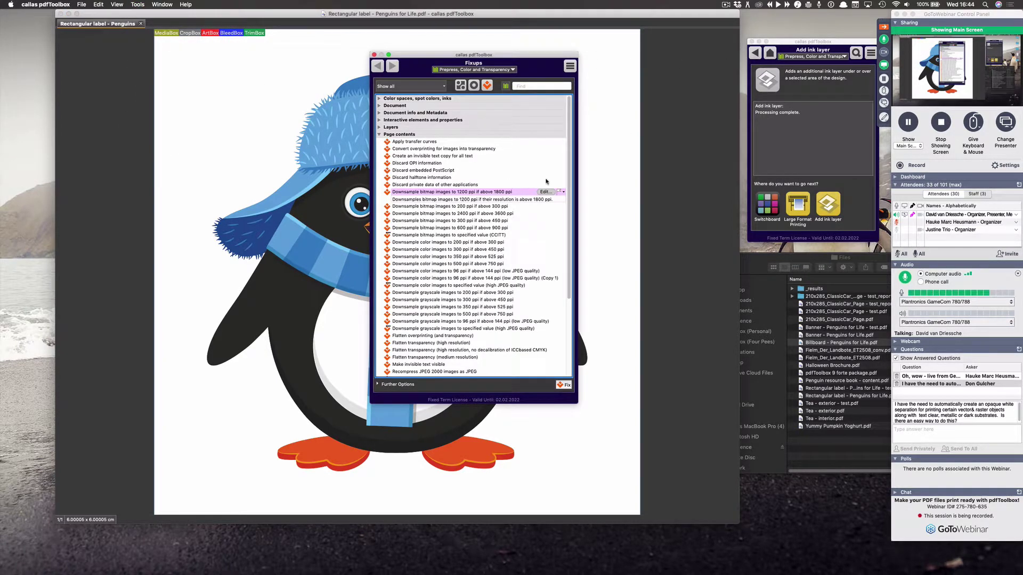
pyautogui.click(474, 70)
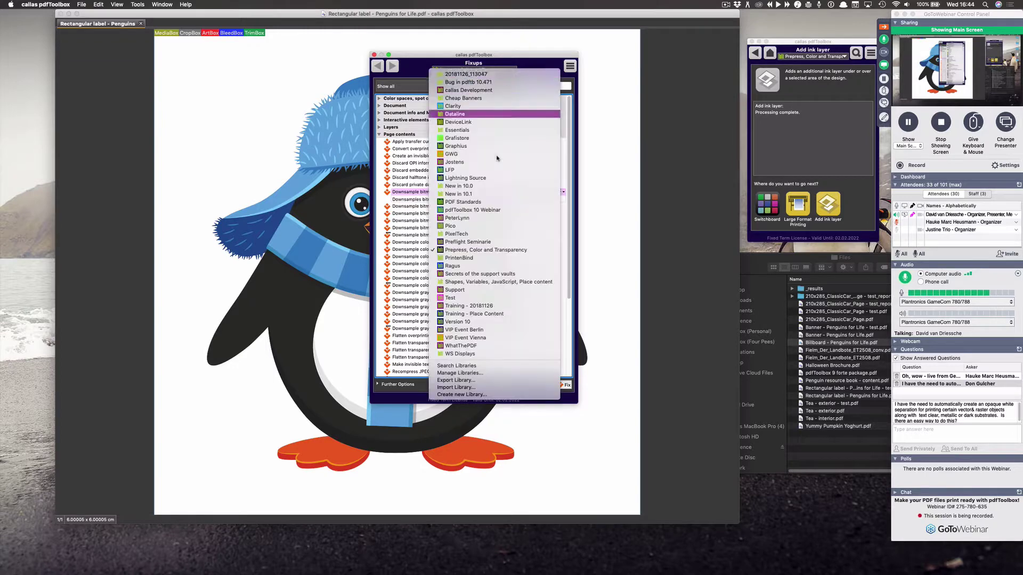
pyautogui.click(477, 242)
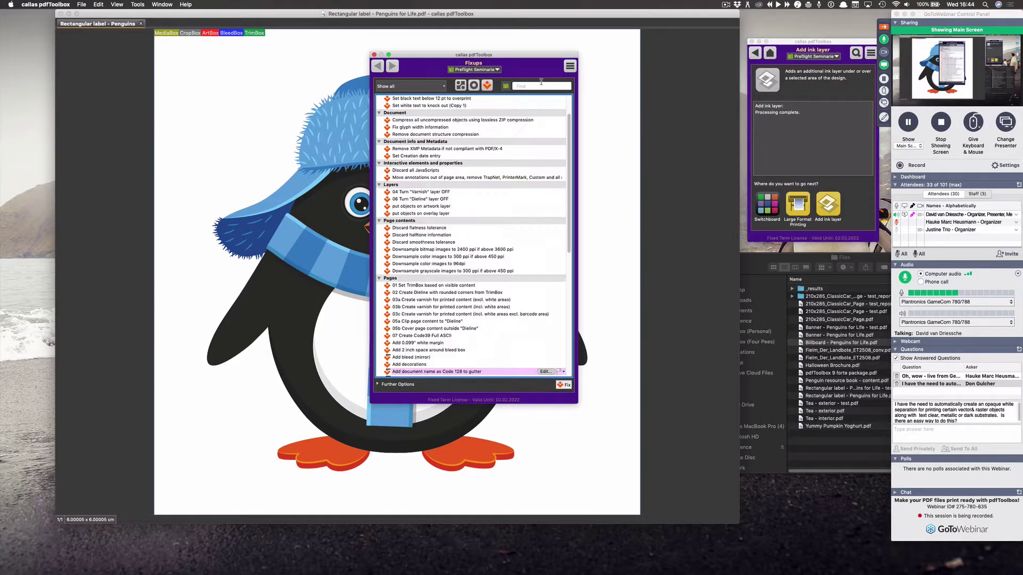
pyautogui.write('varn')
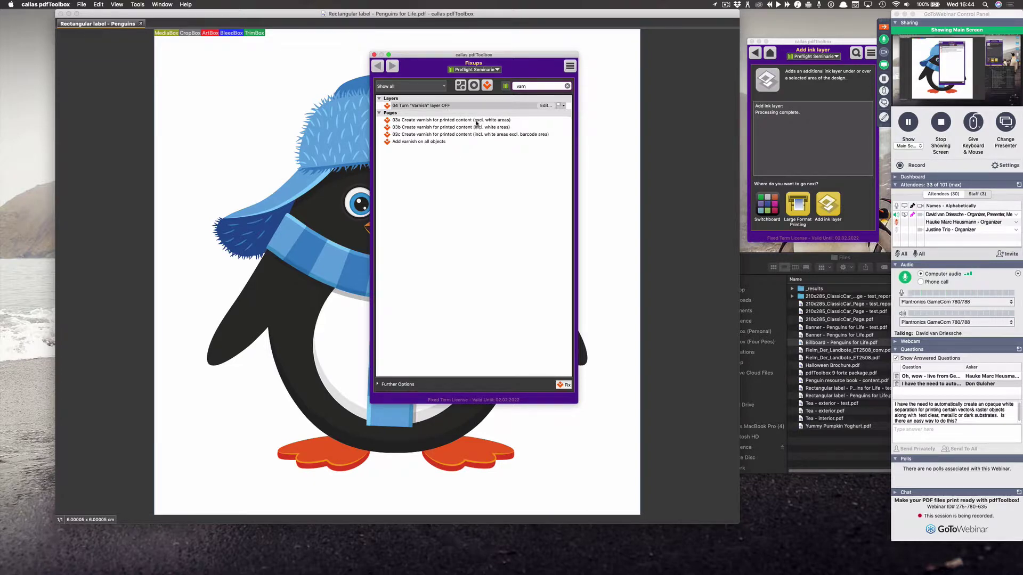
# Open the "Add varnish on all objects" fixup for editing, test it on the penguin label and close the test result
pyautogui.click(450, 141)
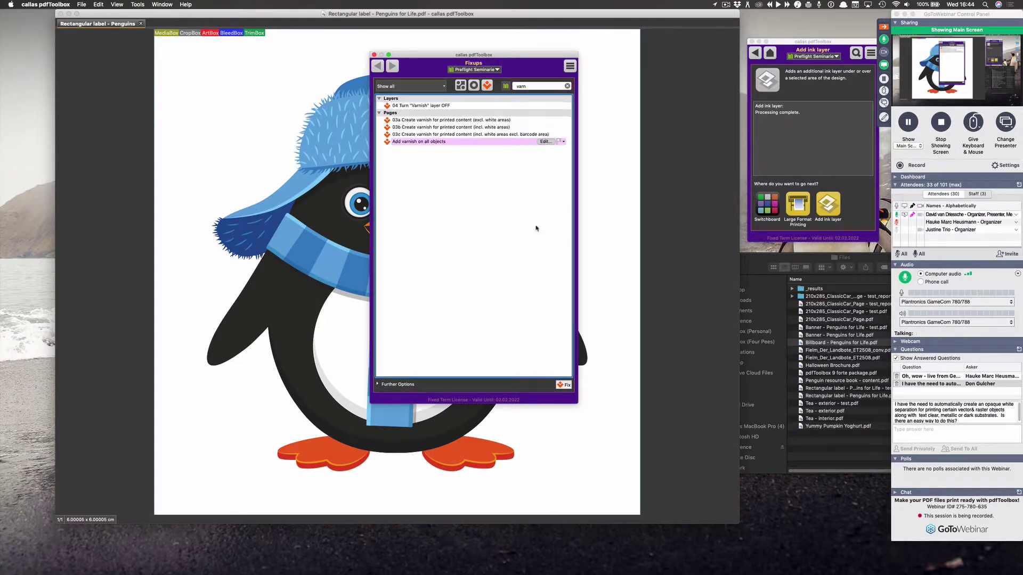
pyautogui.click(544, 141)
pyautogui.click(668, 443)
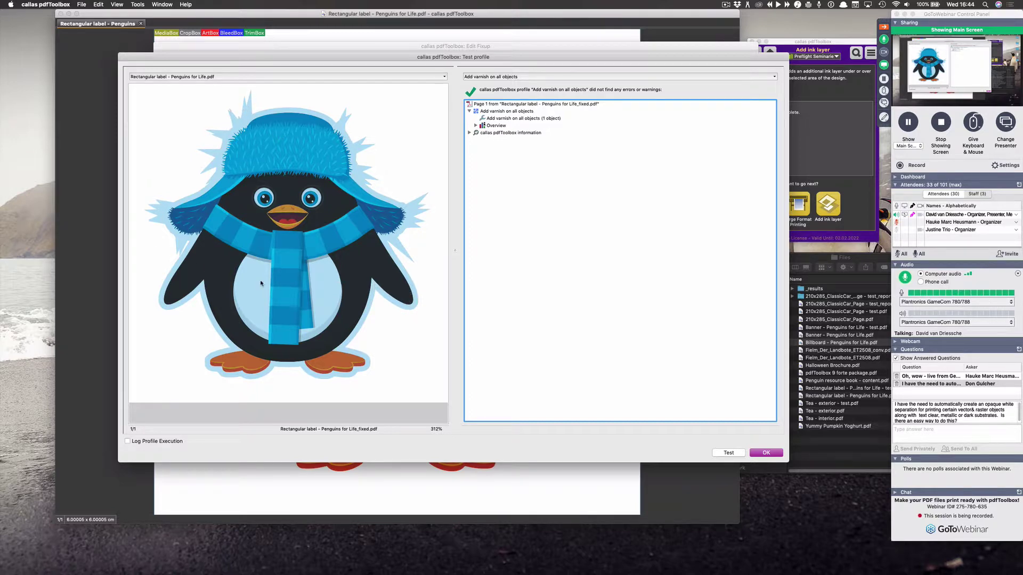
pyautogui.click(756, 454)
# Review the varnish fixup's Create shapes parameters and the spot color and layer settings in its Apply shapes parameters
pyautogui.click(333, 205)
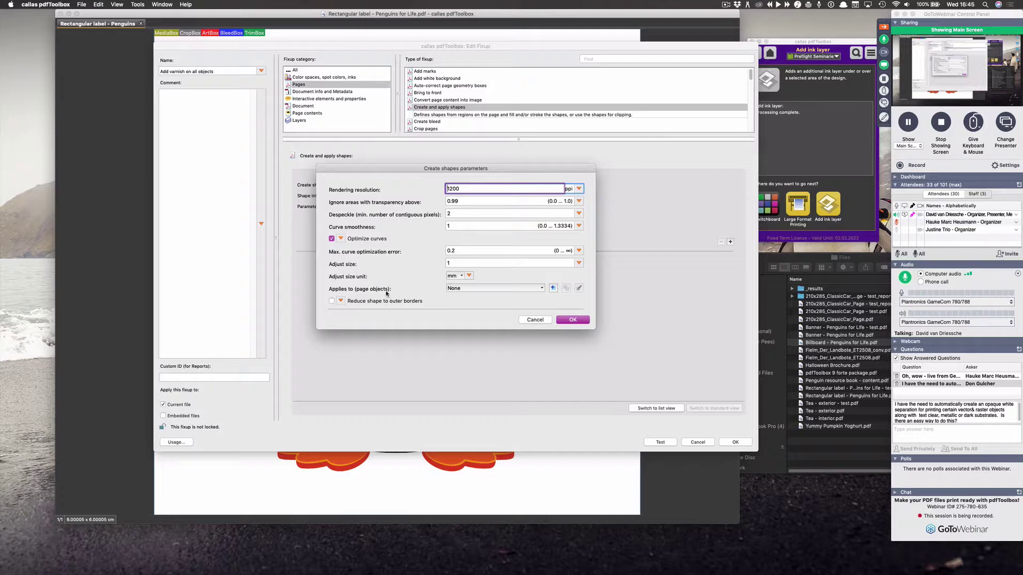
pyautogui.click(573, 320)
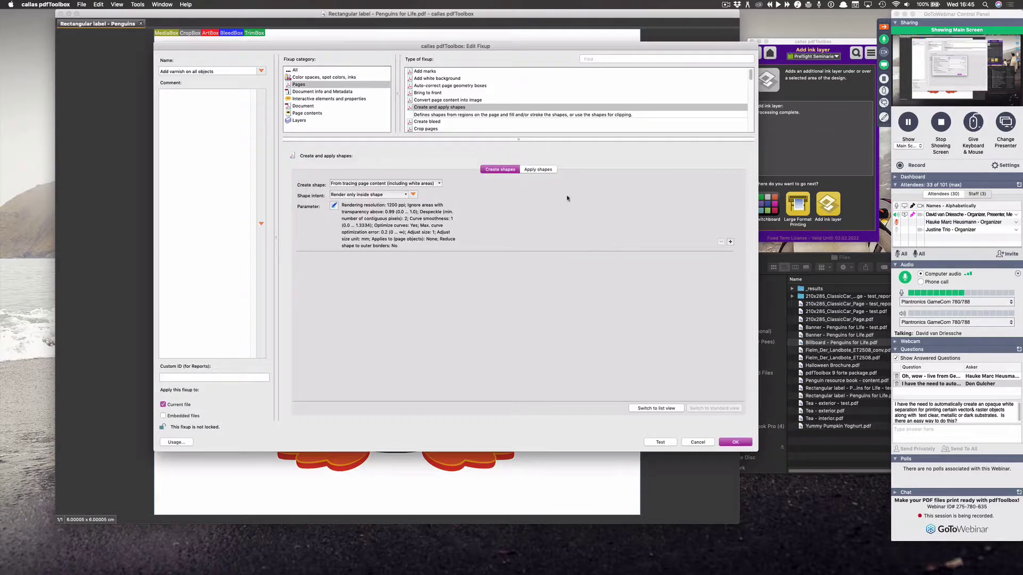
pyautogui.click(538, 169)
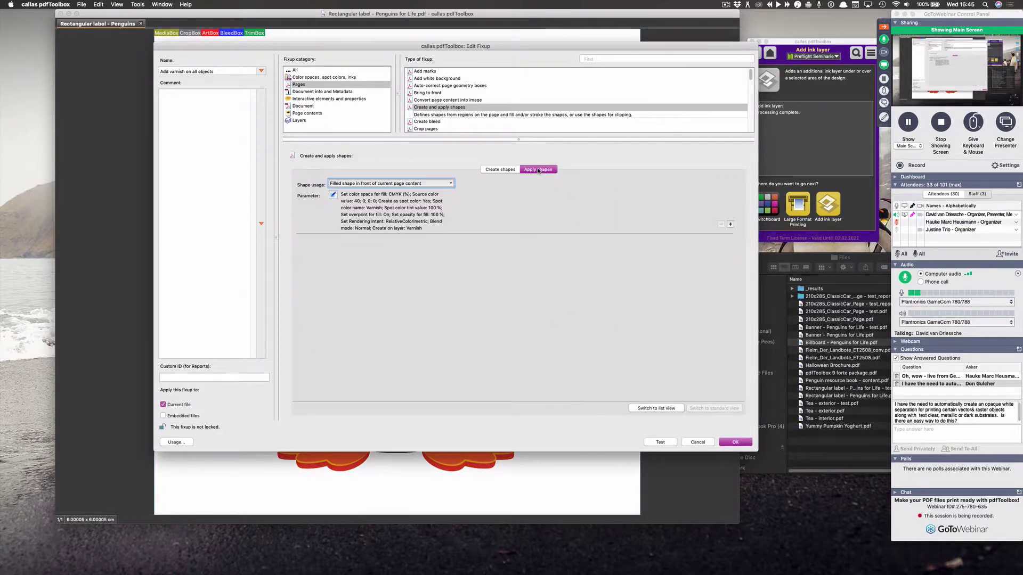
pyautogui.click(333, 196)
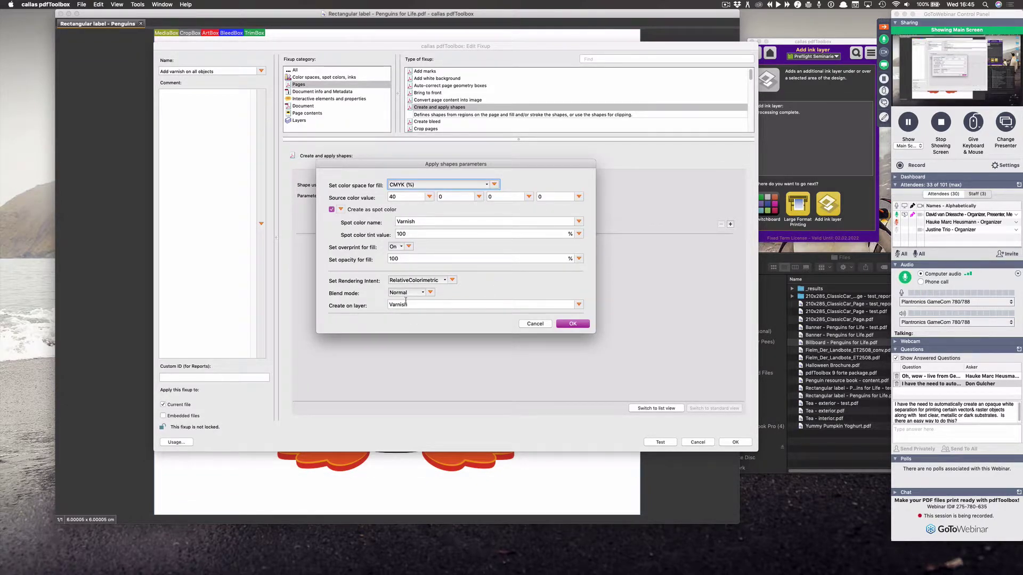
pyautogui.click(566, 324)
# Check the Adjust size value in the Create shapes parameters, test the varnish fixup on the label again and close the result
pyautogui.click(501, 169)
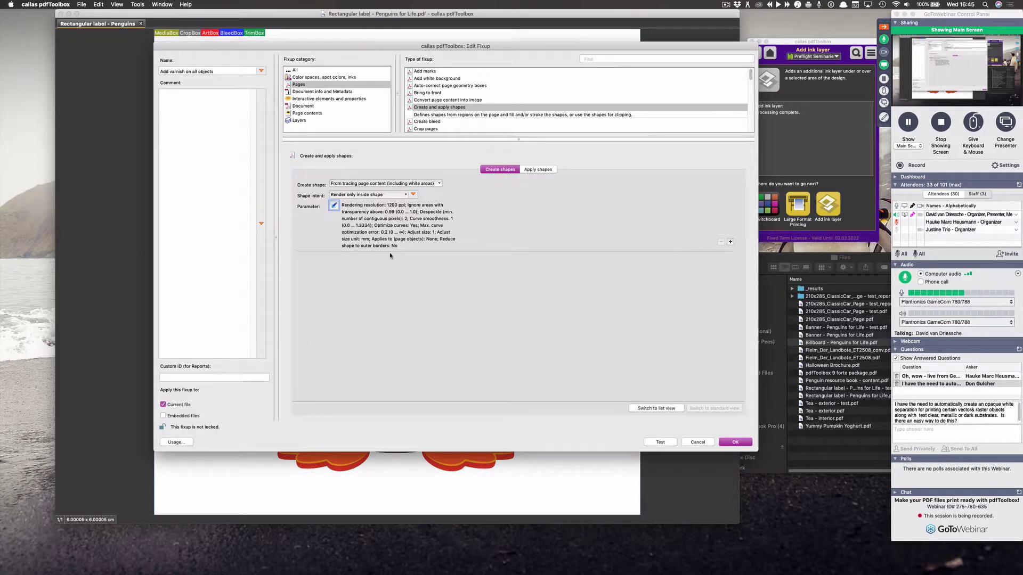
pyautogui.click(334, 205)
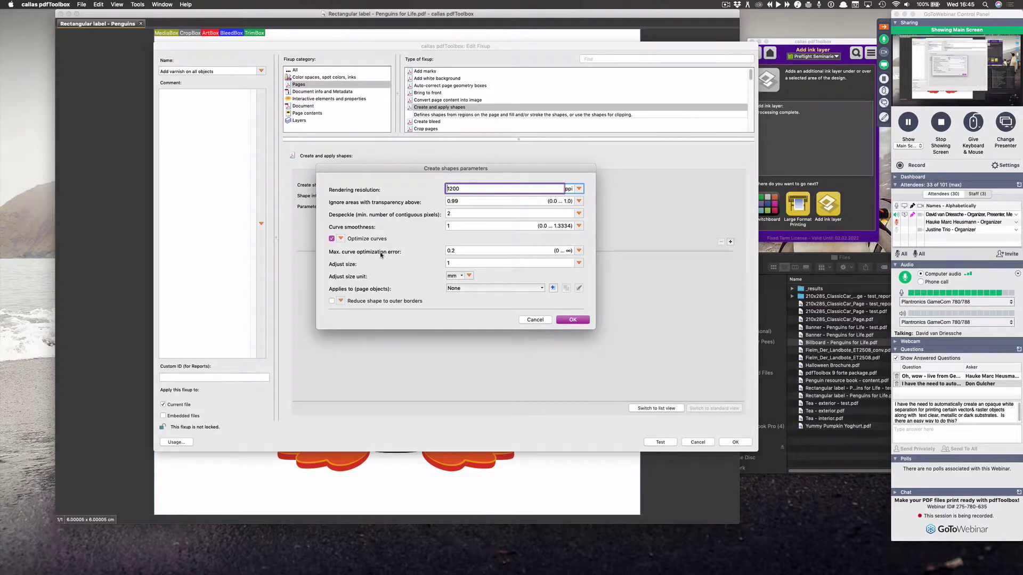
pyautogui.click(455, 264)
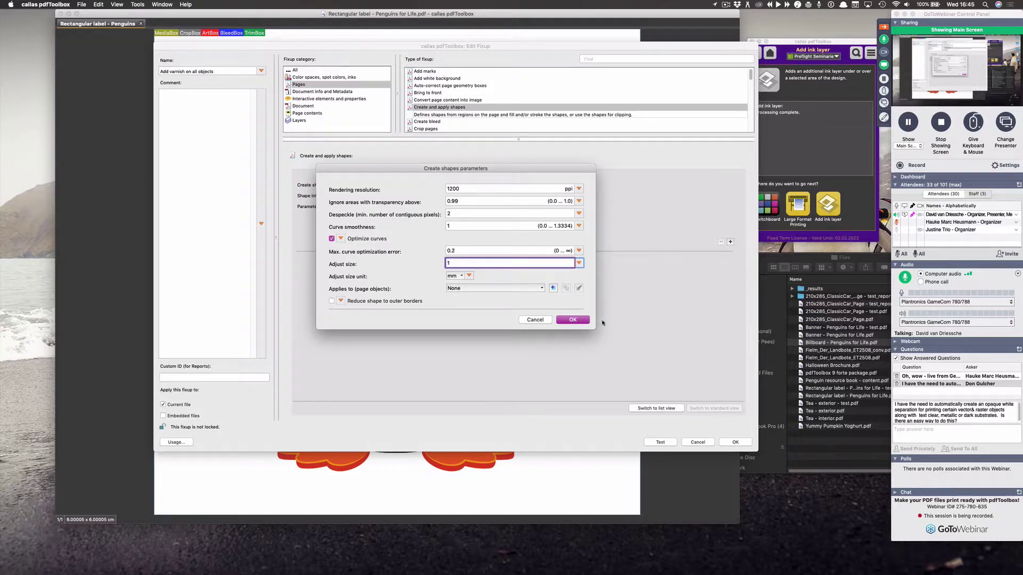
pyautogui.click(574, 320)
pyautogui.click(667, 443)
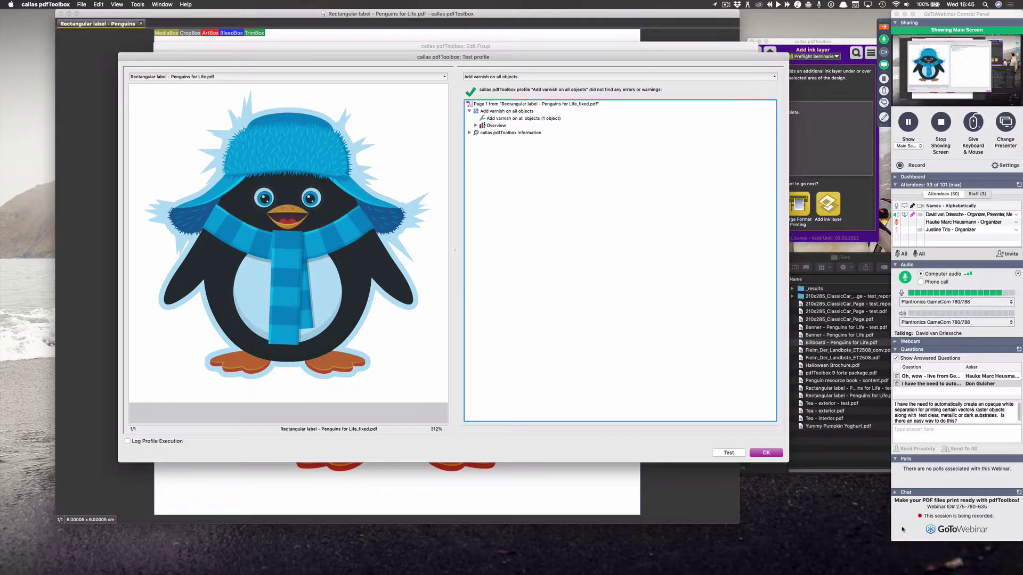
pyautogui.click(766, 452)
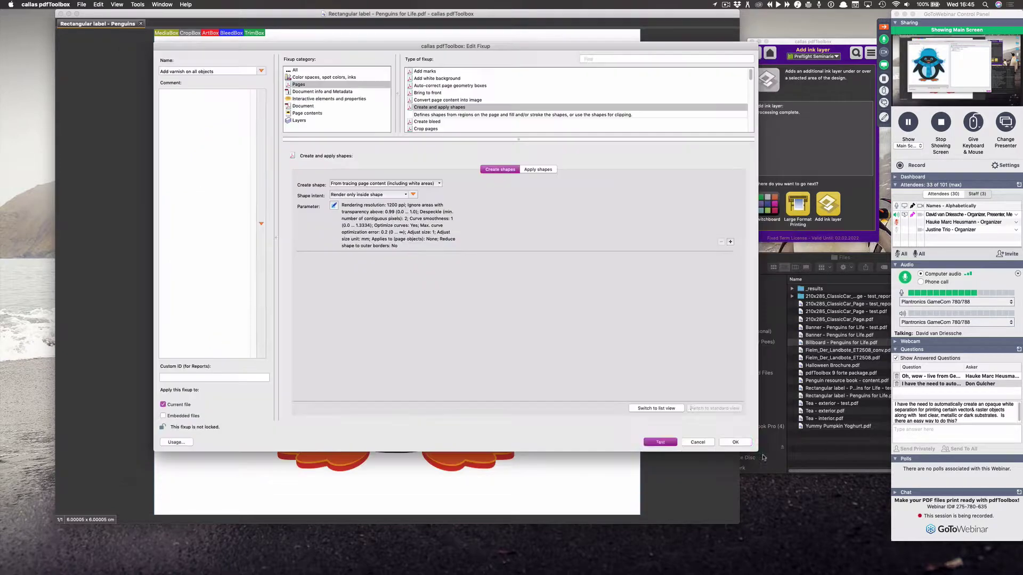
# Check the fixup type Create and apply shapes, cancel editing the varnish fixup and move the Fixups window off the penguin artwork
pyautogui.click(441, 108)
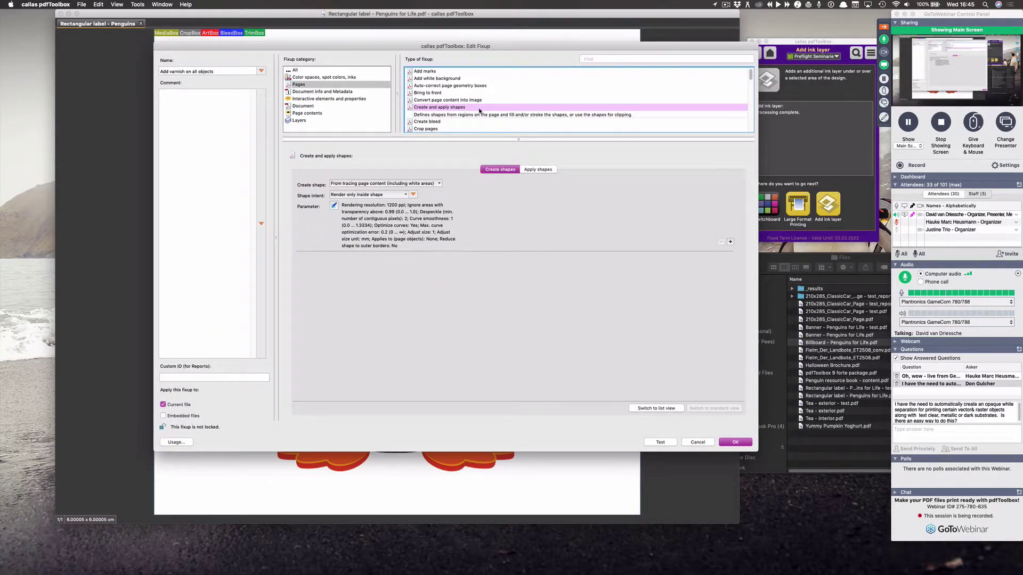
pyautogui.click(942, 384)
pyautogui.click(616, 284)
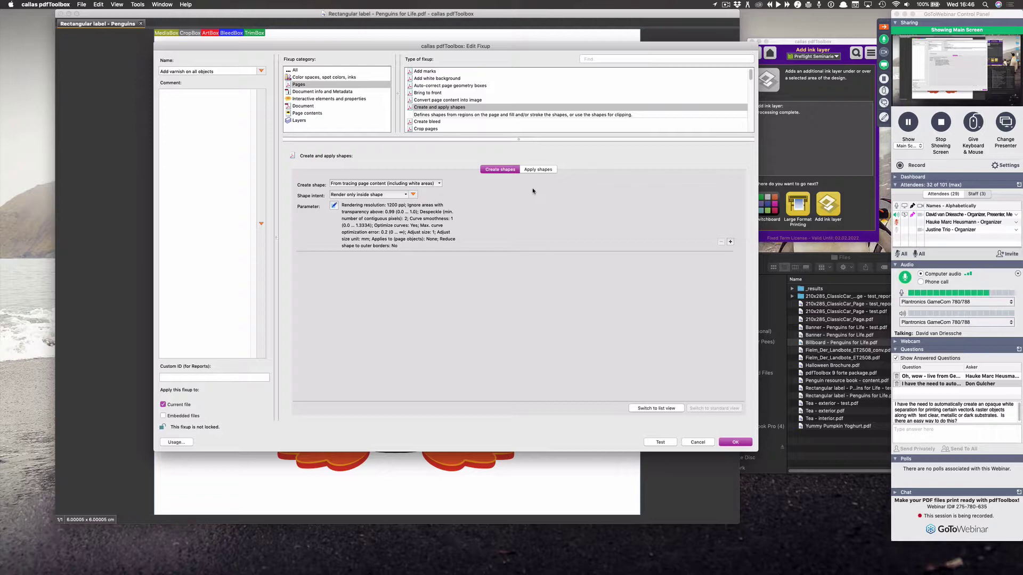
pyautogui.click(702, 442)
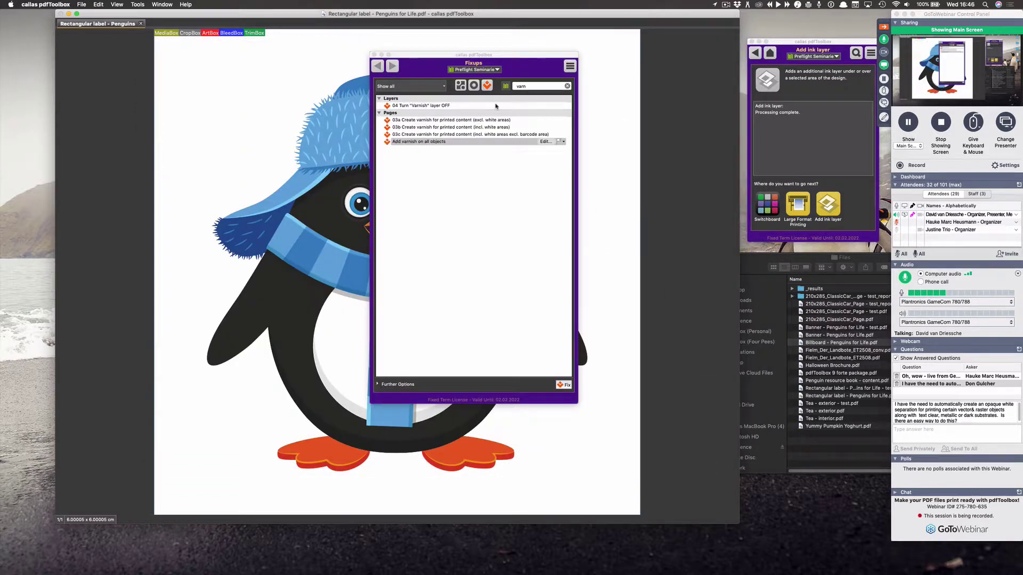
pyautogui.moveTo(478, 72); pyautogui.dragTo(692, 83)
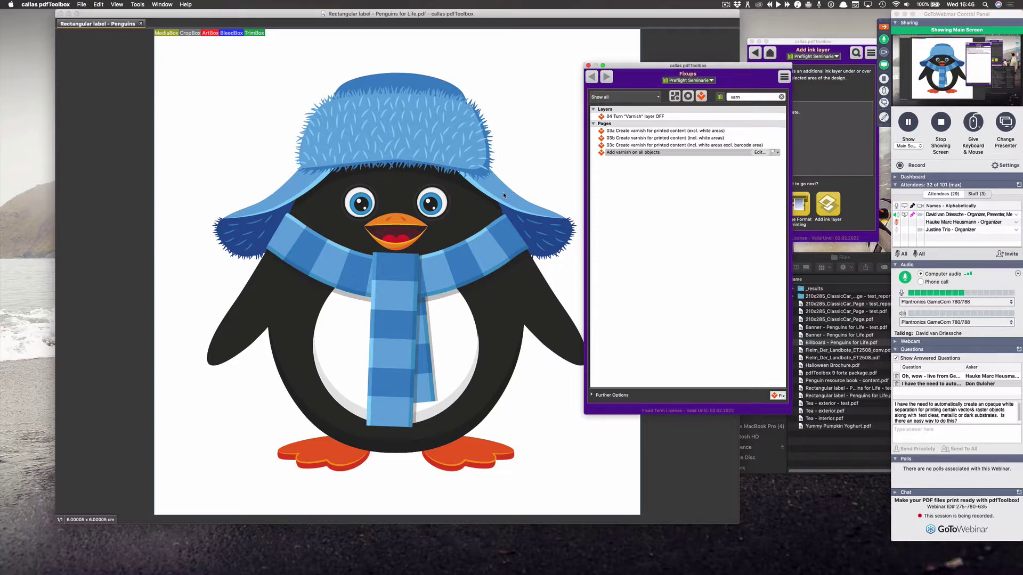
# Show the library's profiles, review the step sequence of the "20160314 - EZtube with detail images" process plan and close it without saving
pyautogui.click(675, 96)
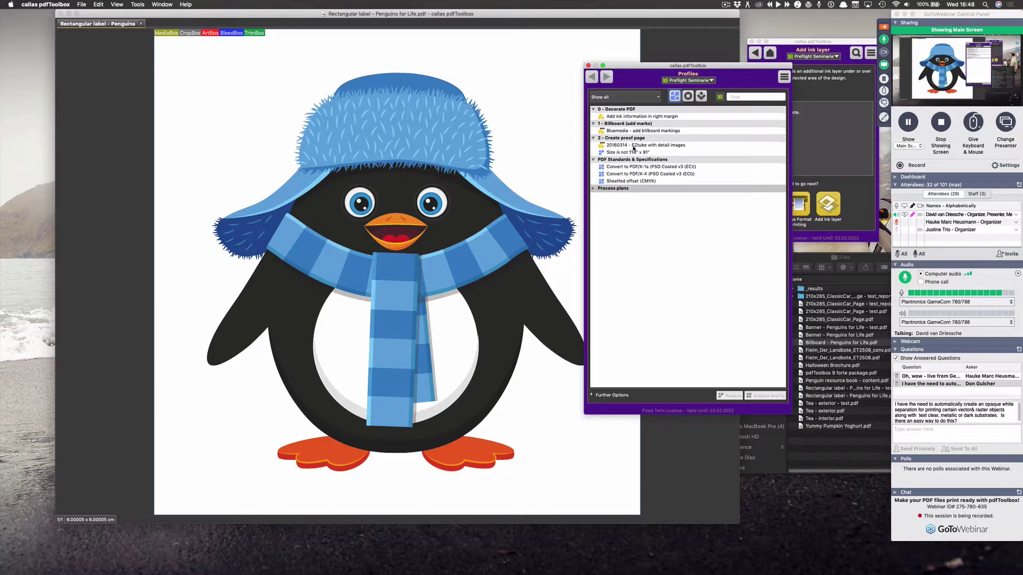
pyautogui.click(757, 146)
pyautogui.click(758, 145)
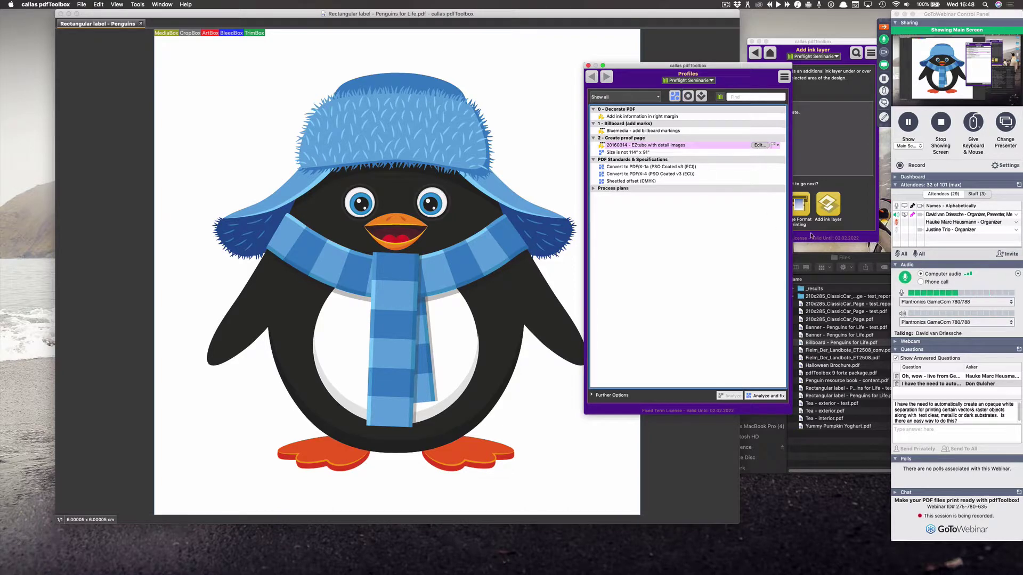
pyautogui.scroll(-5, 538, 155)
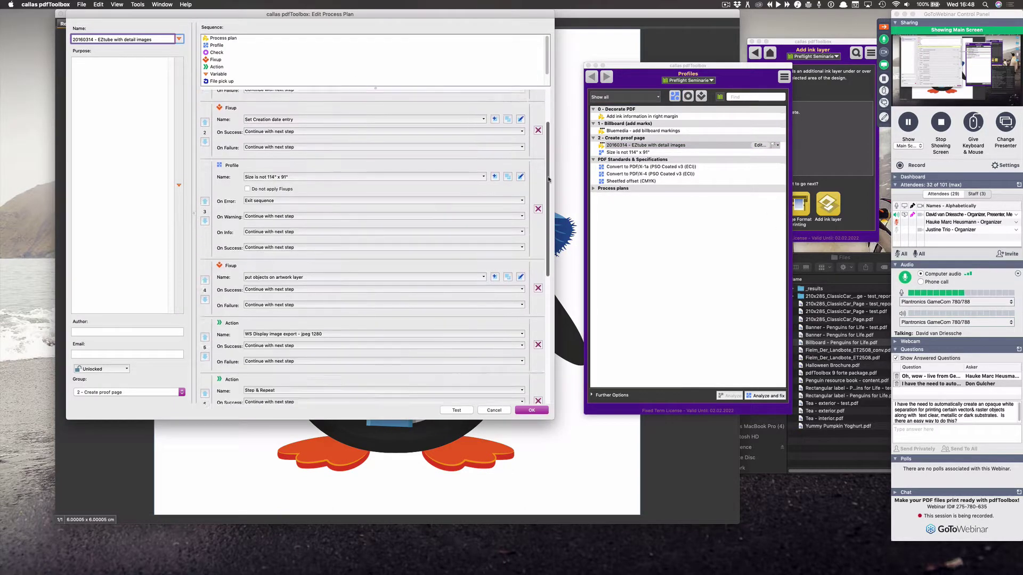
pyautogui.scroll(3, 538, 154)
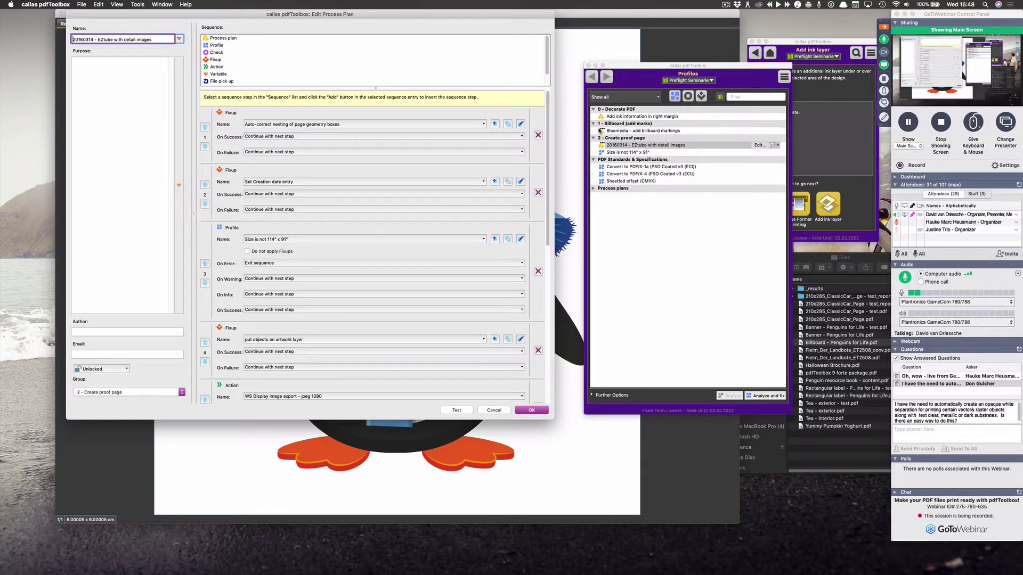
pyautogui.click(494, 412)
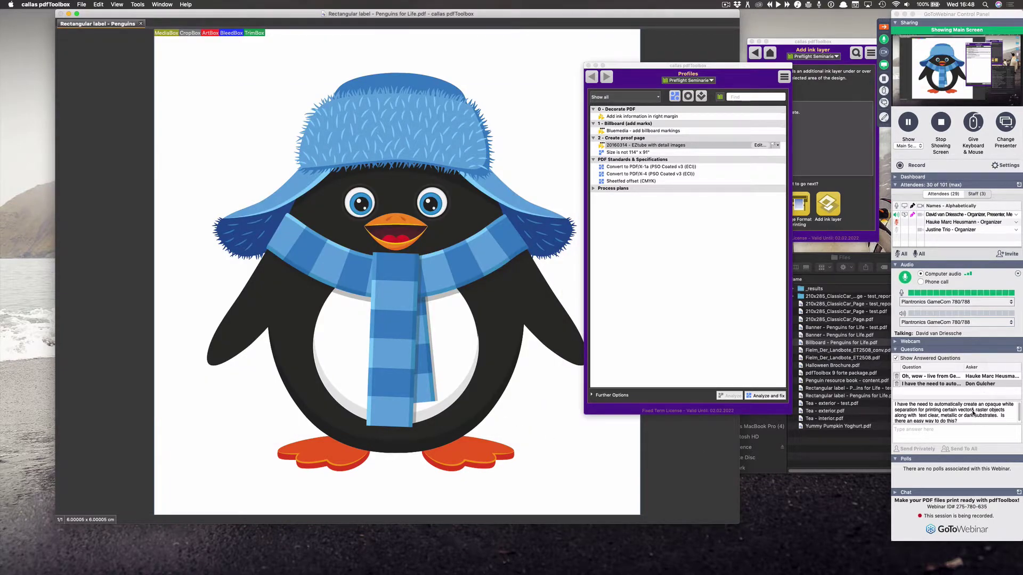
# Check the attendee questions in the webinar control panel, switch to Safari with the callas website and reposition its window
pyautogui.click(963, 393)
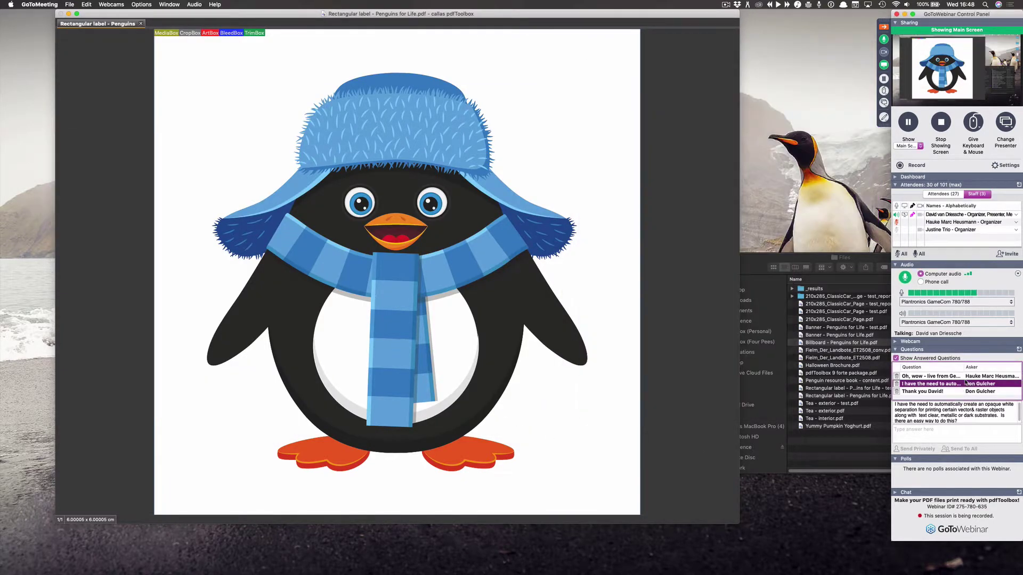
pyautogui.click(542, 194)
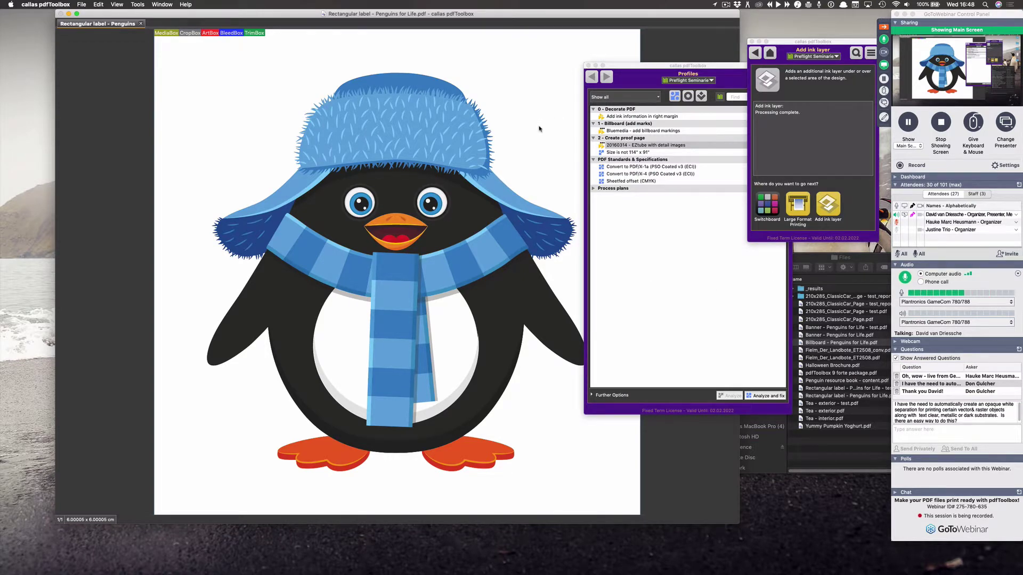
pyautogui.press('super+Tab')
pyautogui.press('super+Tab')
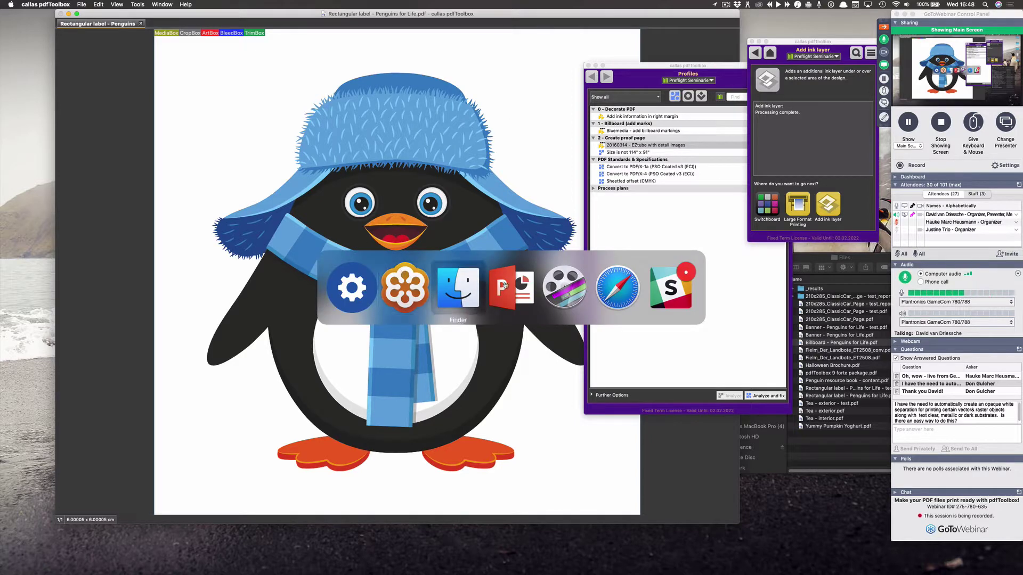
pyautogui.click(627, 290)
pyautogui.moveTo(559, 31); pyautogui.dragTo(694, 34)
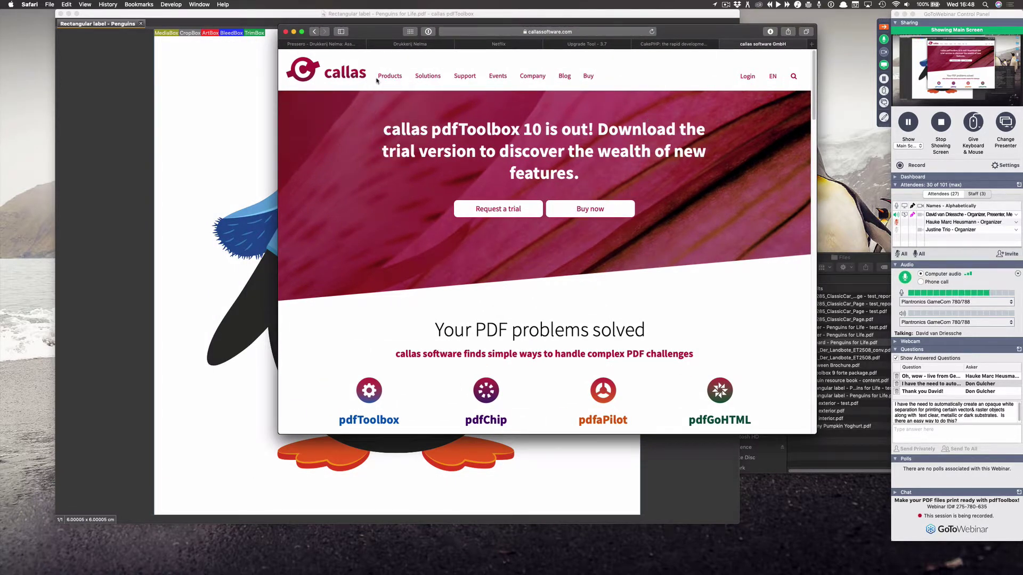
# Open the pdfToolbox product page on the callas website and review the Desktop product information and download options
pyautogui.moveTo(387, 78)
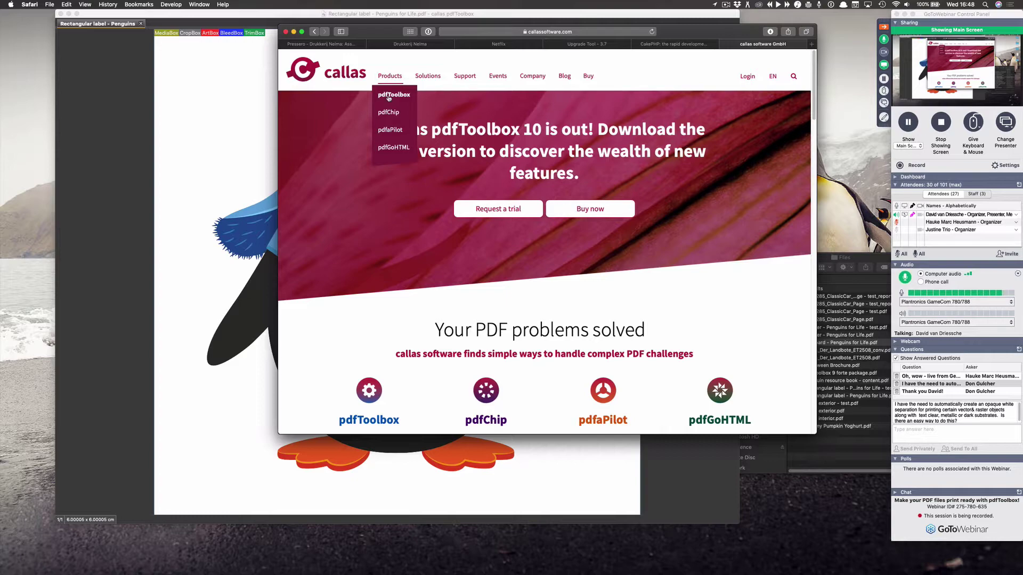
pyautogui.click(389, 95)
pyautogui.scroll(-7, 406, 265)
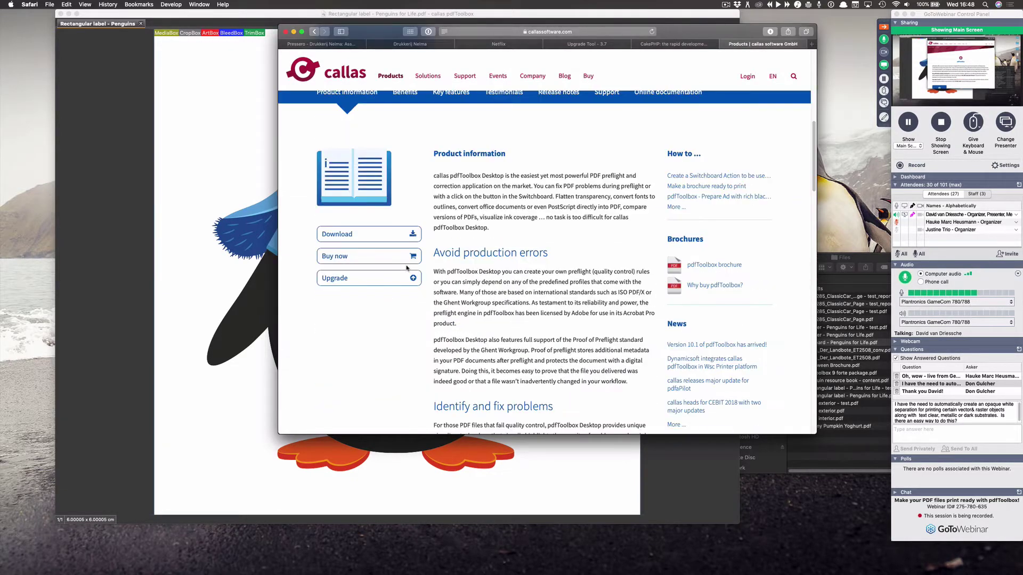
pyautogui.scroll(1, 338, 138)
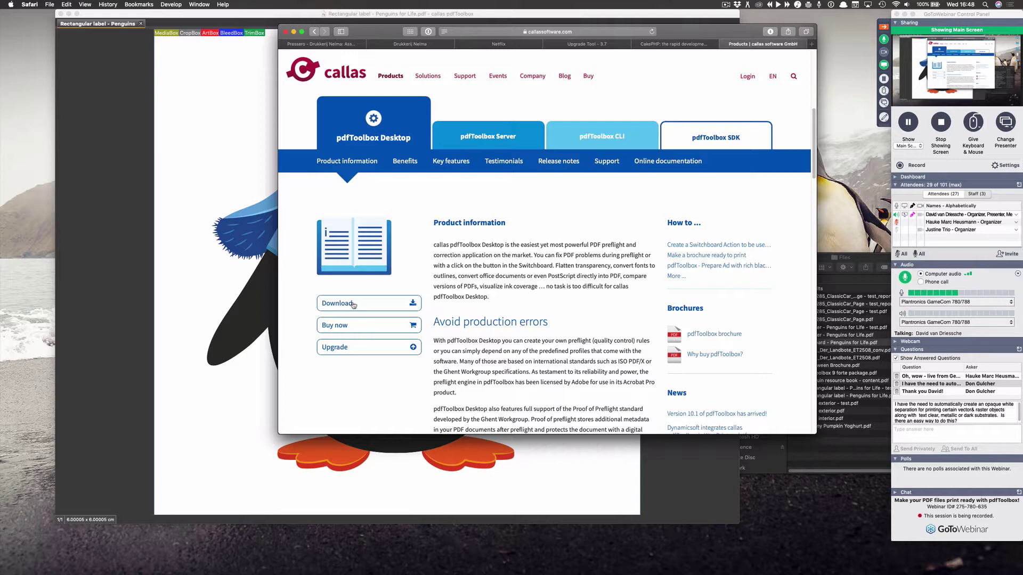
pyautogui.scroll(10, 440, 315)
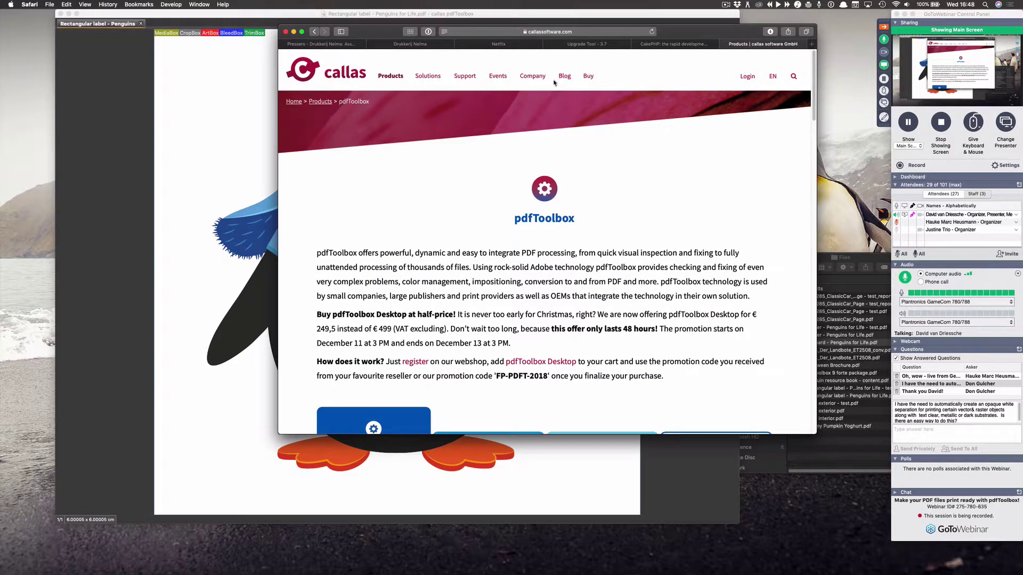
# Open the website's Report a problem support page and look through its request form
pyautogui.moveTo(464, 77)
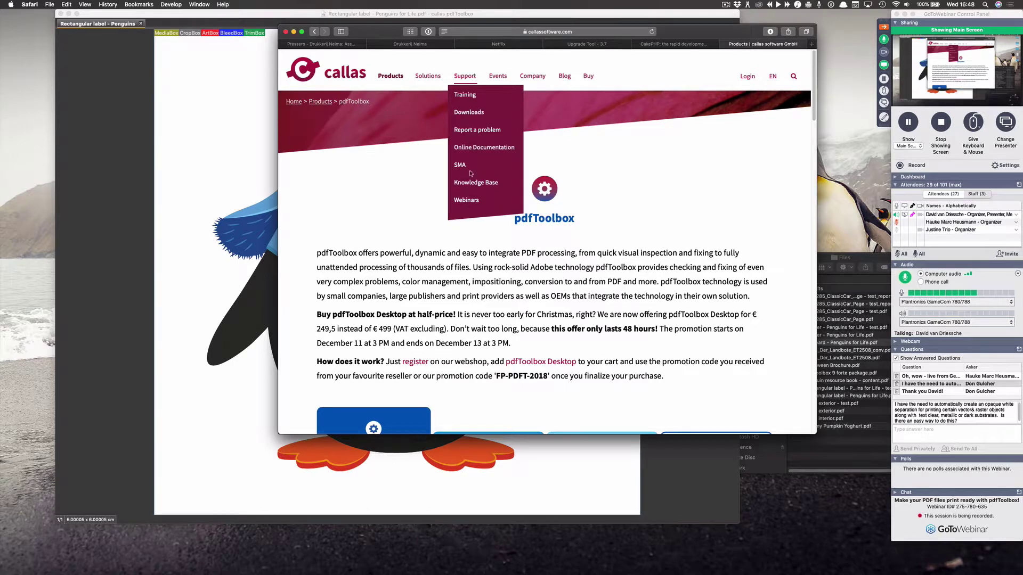
pyautogui.click(479, 130)
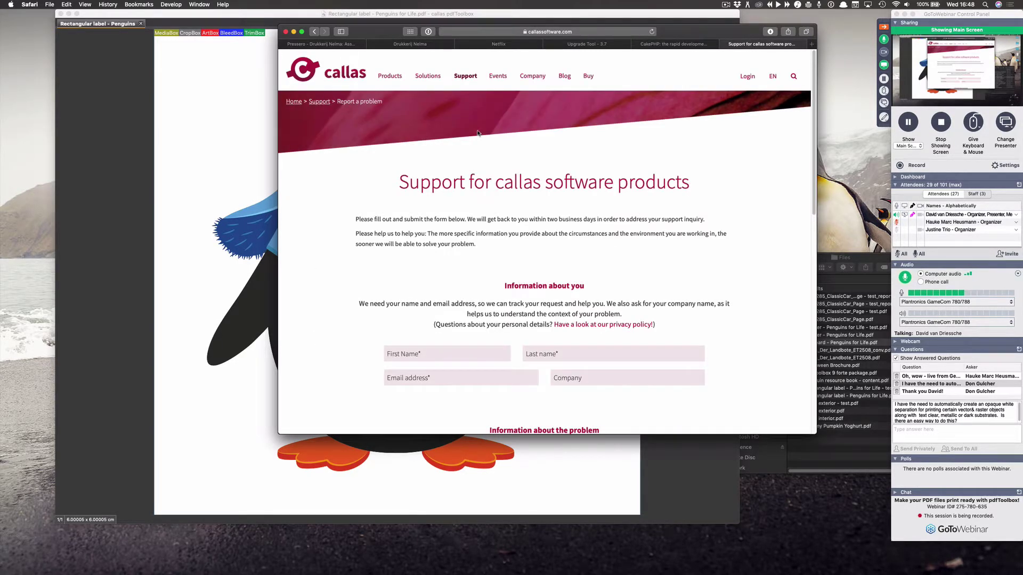
pyautogui.scroll(-4, 744, 243)
pyautogui.scroll(4, 744, 242)
# Open the support section's Webinars page and browse the list of recorded webinars from beginning to end
pyautogui.moveTo(466, 78)
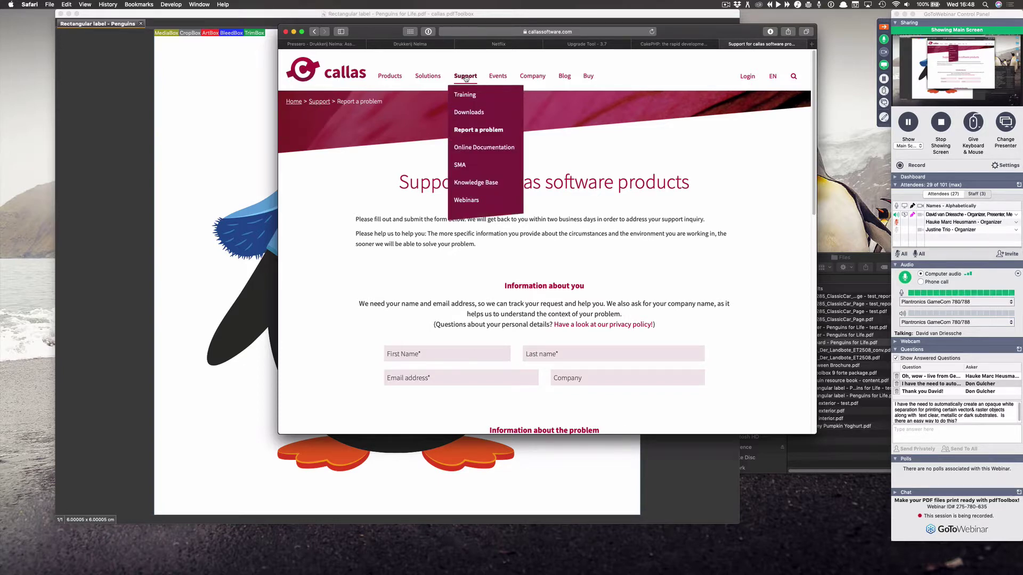
pyautogui.click(474, 202)
pyautogui.scroll(-5, 573, 192)
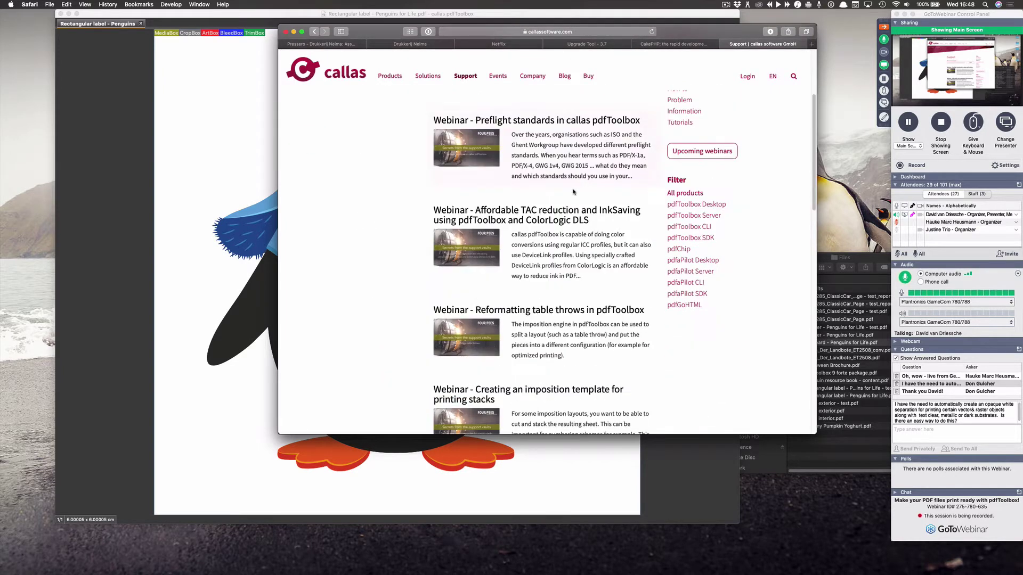
pyautogui.scroll(-5, 574, 192)
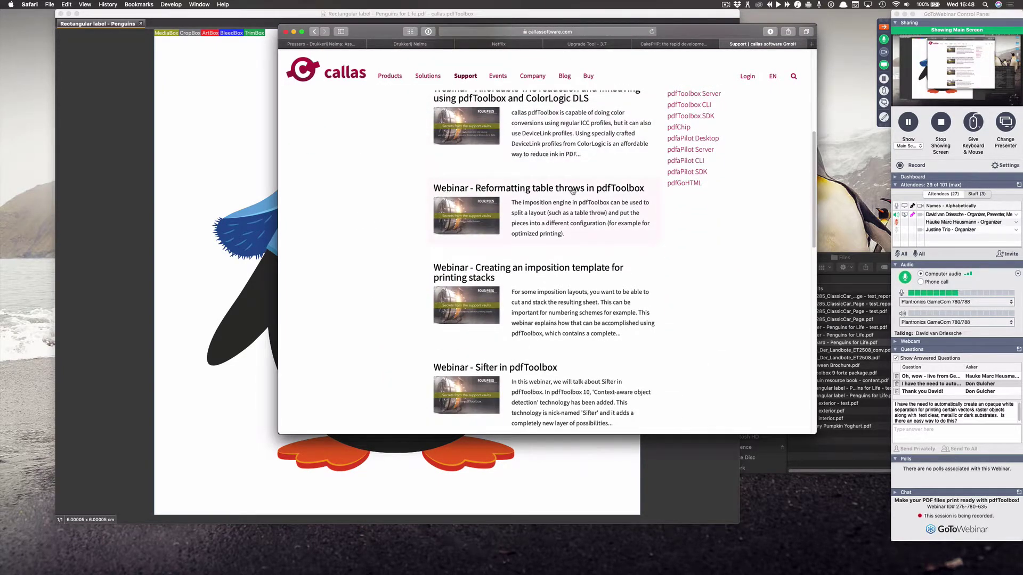
pyautogui.scroll(-2, 379, 177)
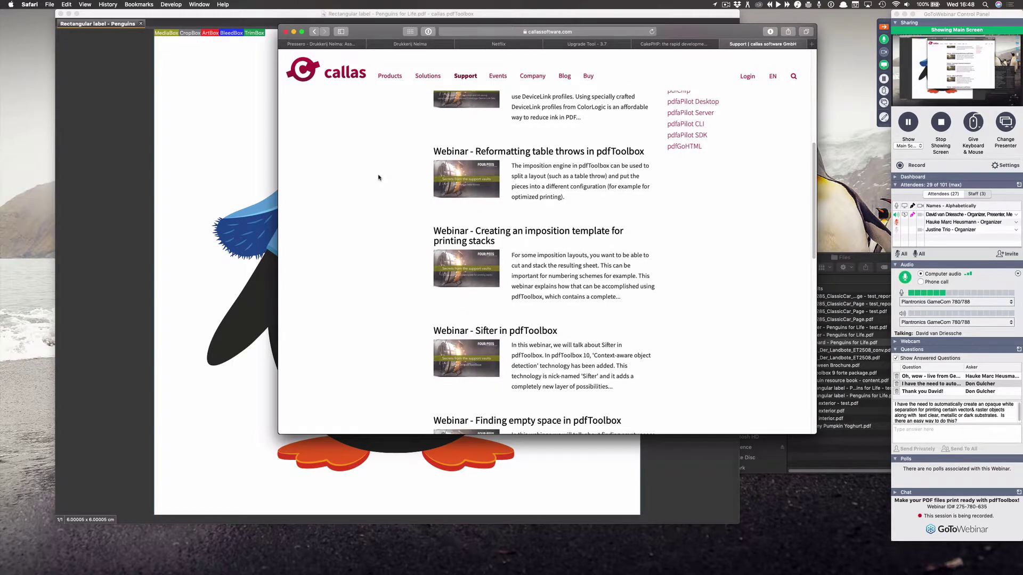
pyautogui.scroll(-5, 378, 177)
pyautogui.scroll(-5, 378, 178)
pyautogui.scroll(-4, 378, 178)
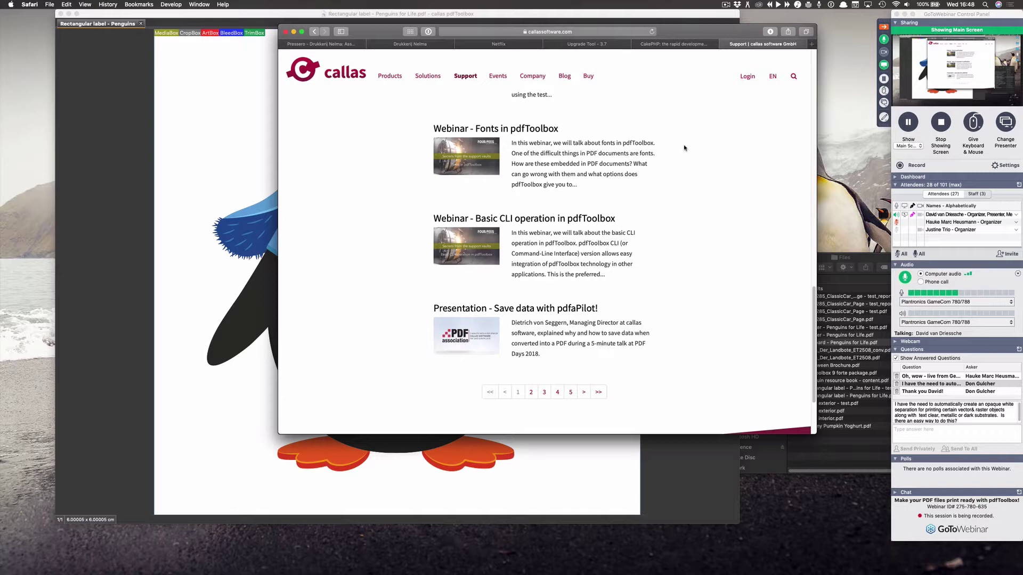
pyautogui.scroll(20, 685, 148)
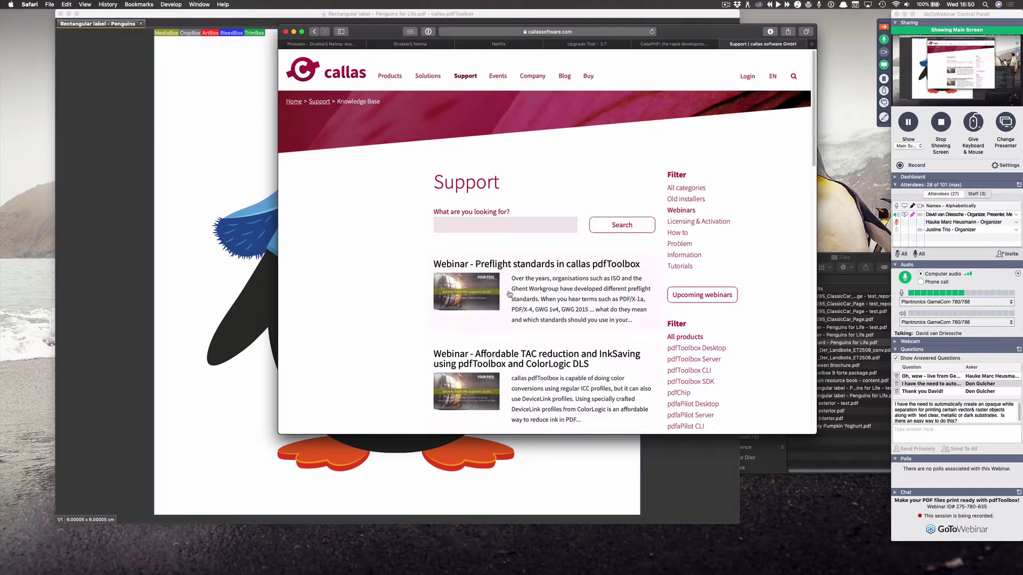
# Open the "Webinar - Preflight standards in callas pdfToolbox" article and view its description and embedded video
pyautogui.click(533, 314)
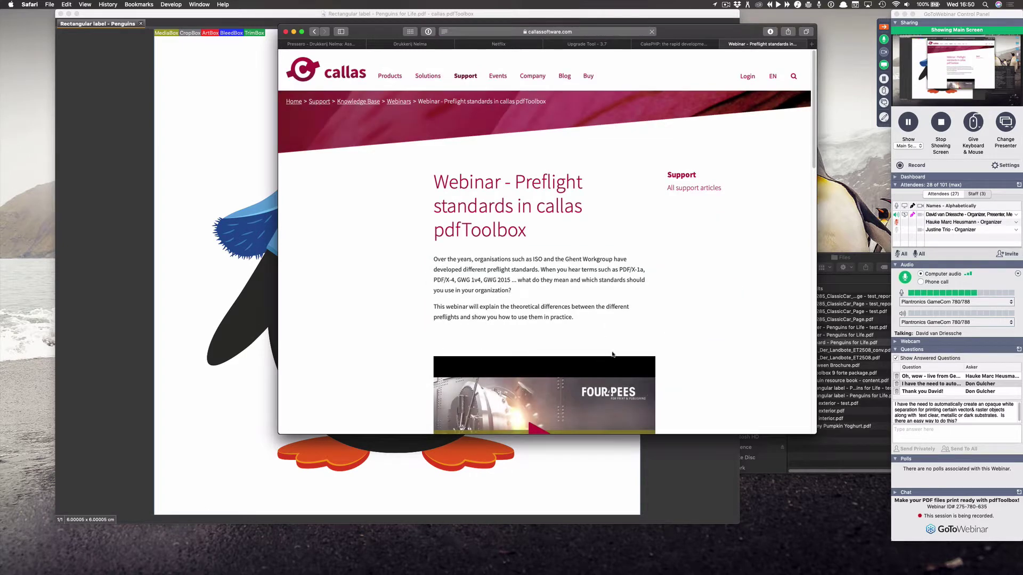
pyautogui.scroll(-5, 611, 355)
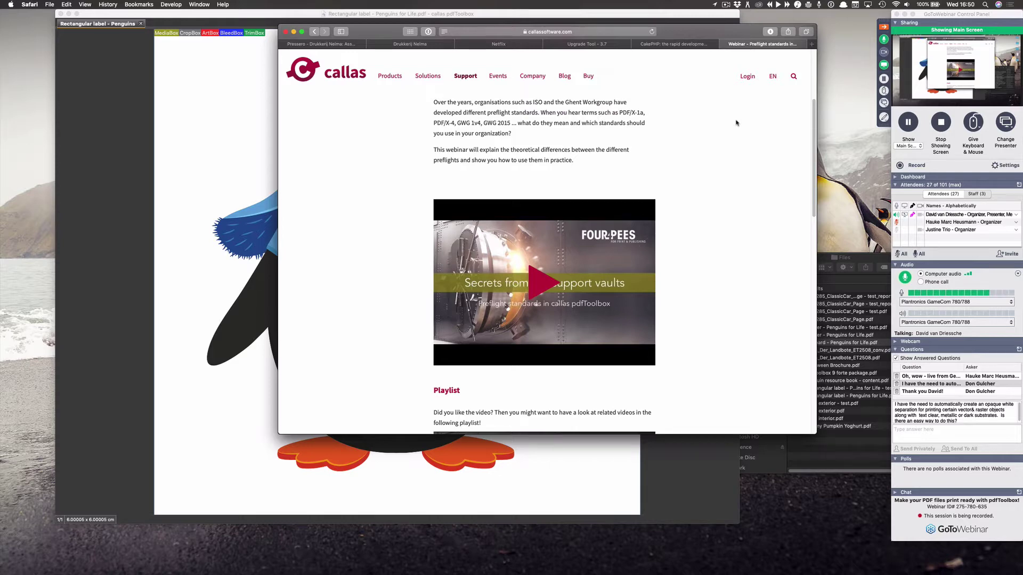
pyautogui.scroll(3, 736, 123)
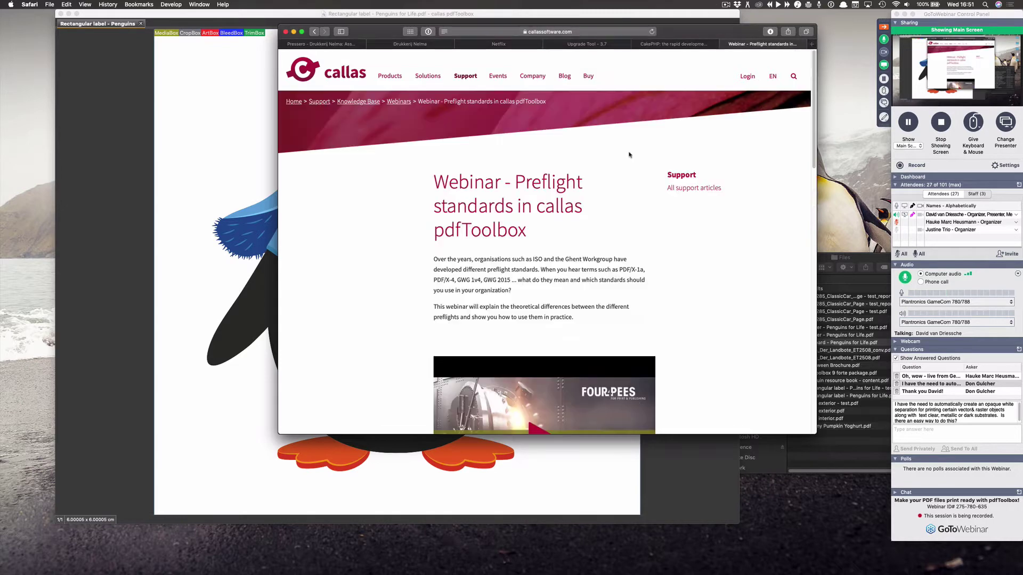